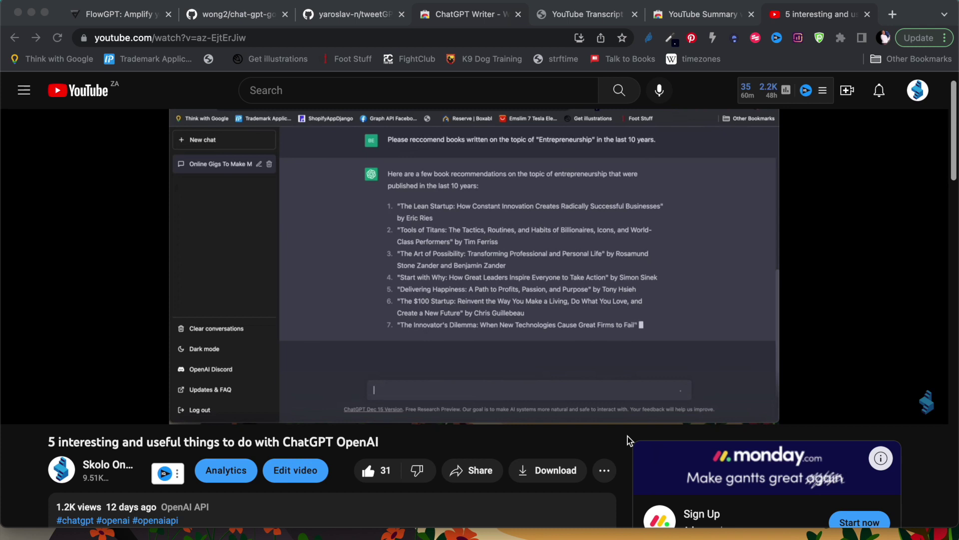
# - Scroll below the player and expand the ChatGPT tips video's full description
pyautogui.scroll(-2, 627, 436)
pyautogui.scroll(-5, 628, 436)
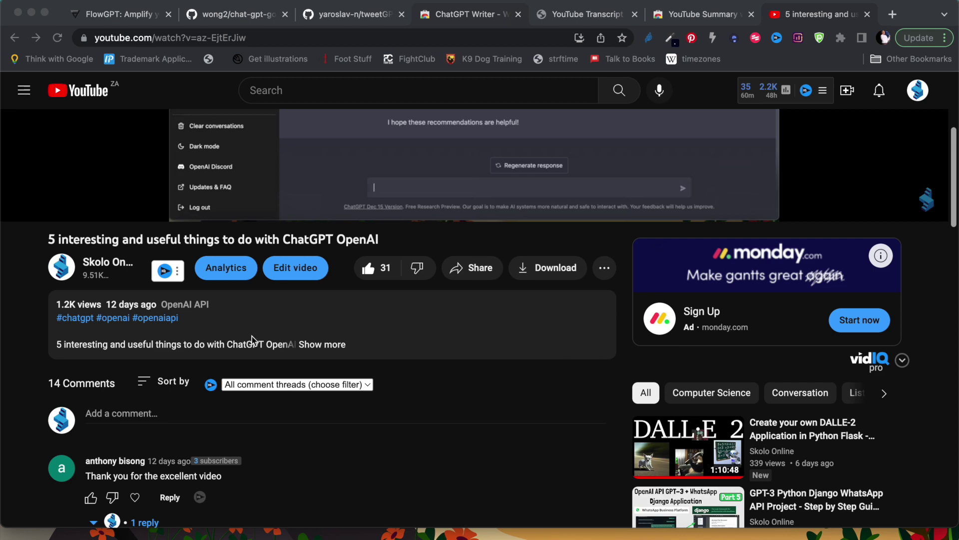
pyautogui.click(325, 348)
pyautogui.click(324, 345)
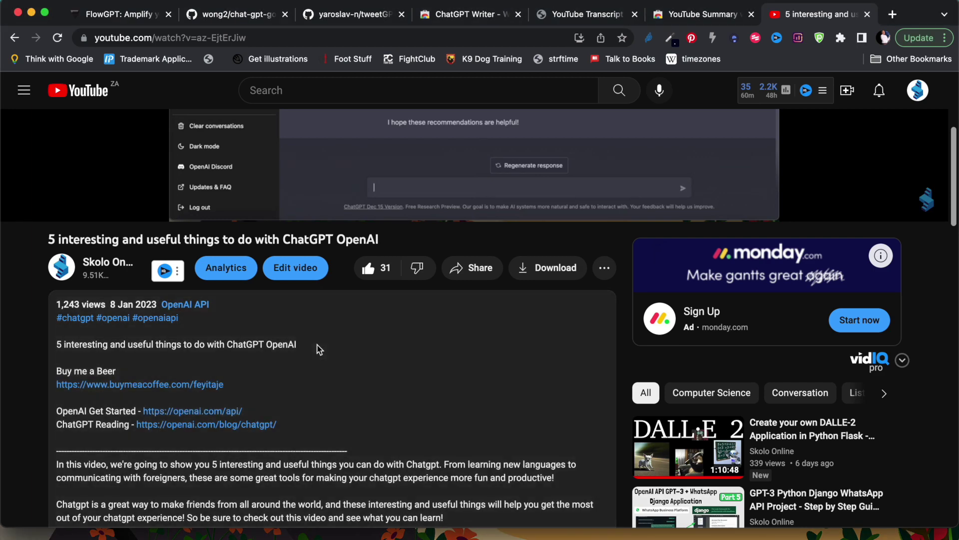
# - Scroll back up to the video and open a new incognito window with Cmd+Shift+N
pyautogui.scroll(-3, 305, 395)
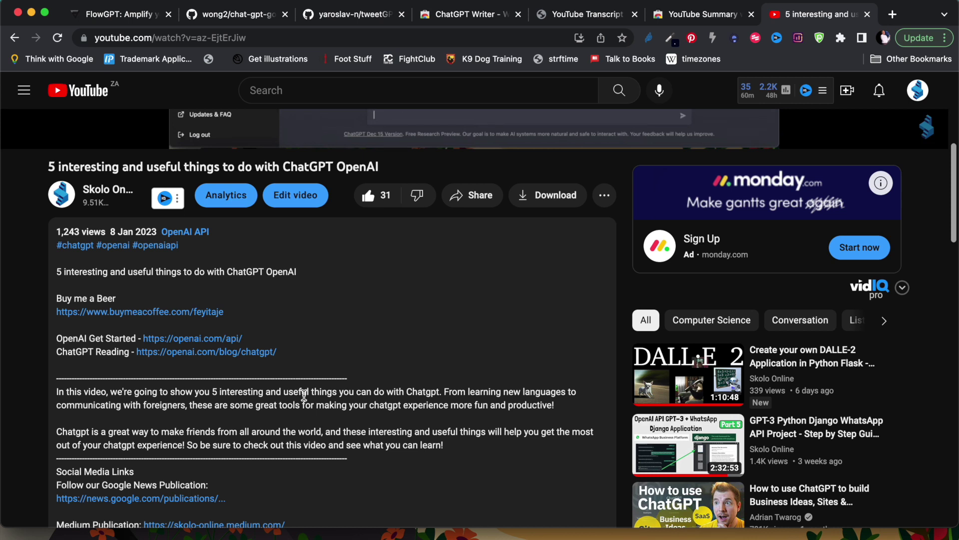
pyautogui.scroll(6, 304, 395)
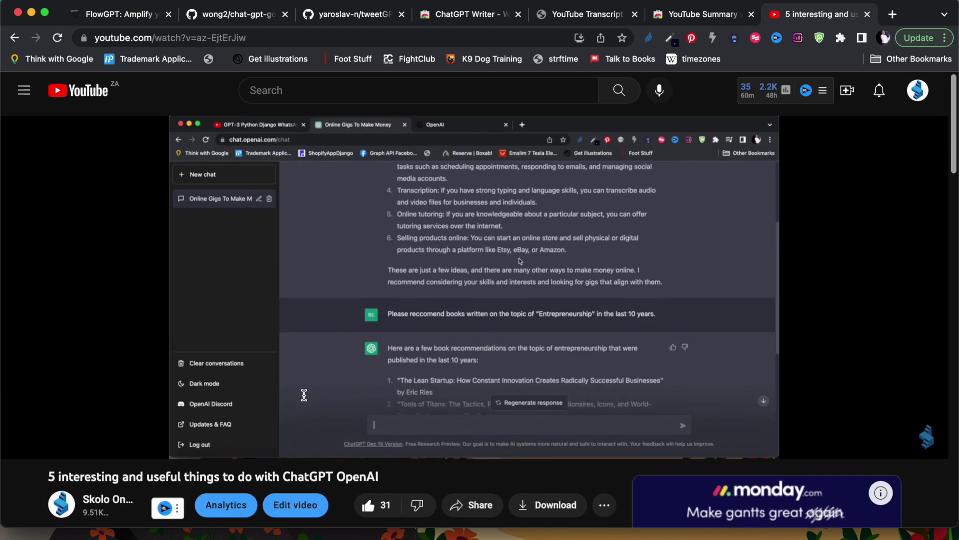
pyautogui.press('super+shift+n')
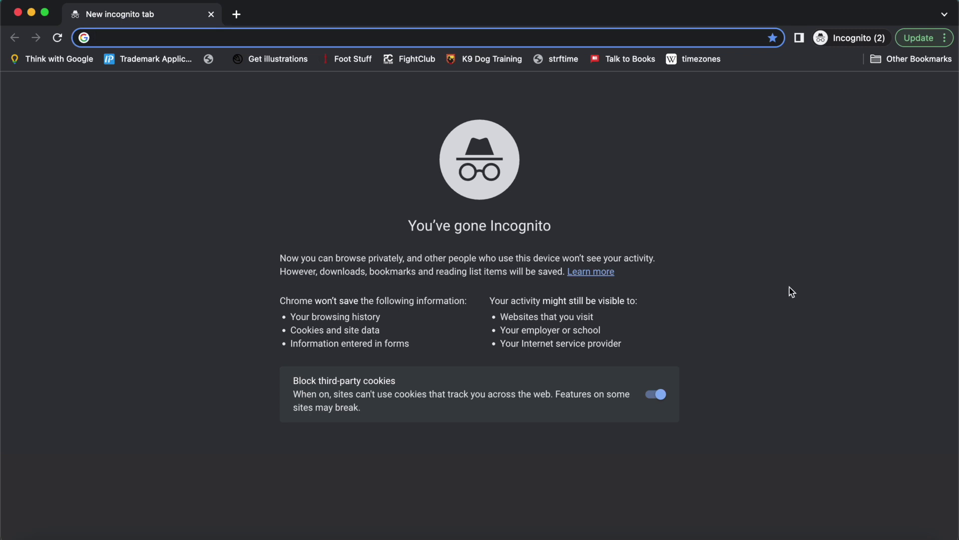
# - Go to chat.openai.com/chat and start signing up for a new OpenAI account
pyautogui.write('chat.openai.com/chat')
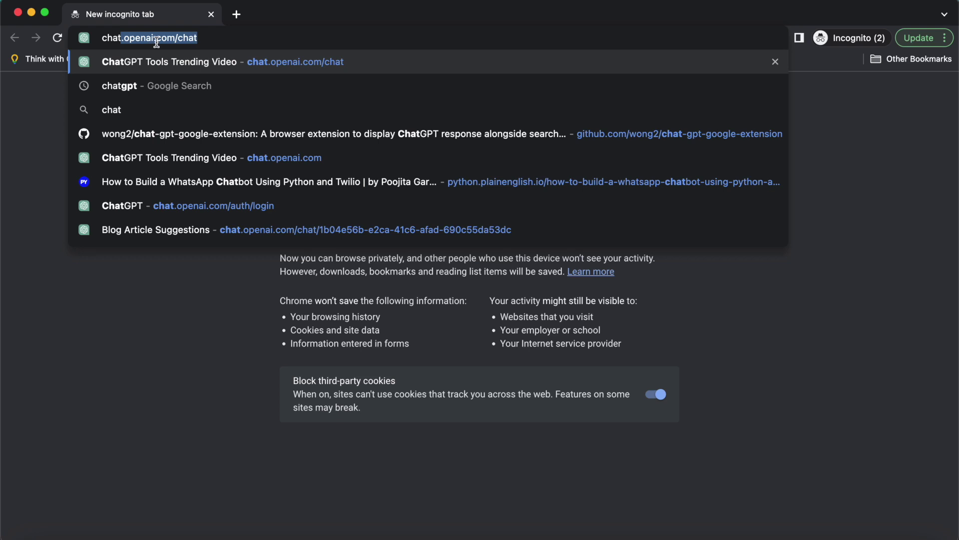
pyautogui.press('Return')
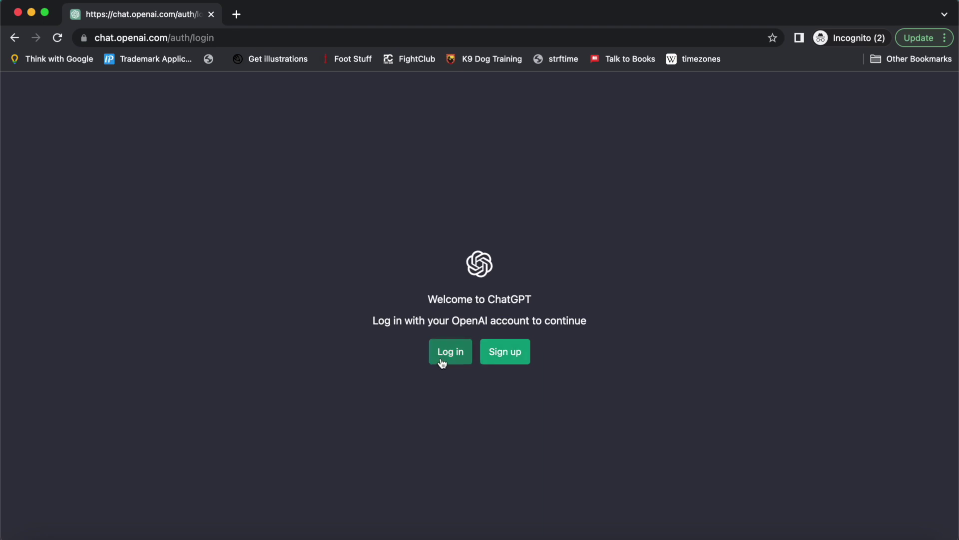
pyautogui.click(508, 355)
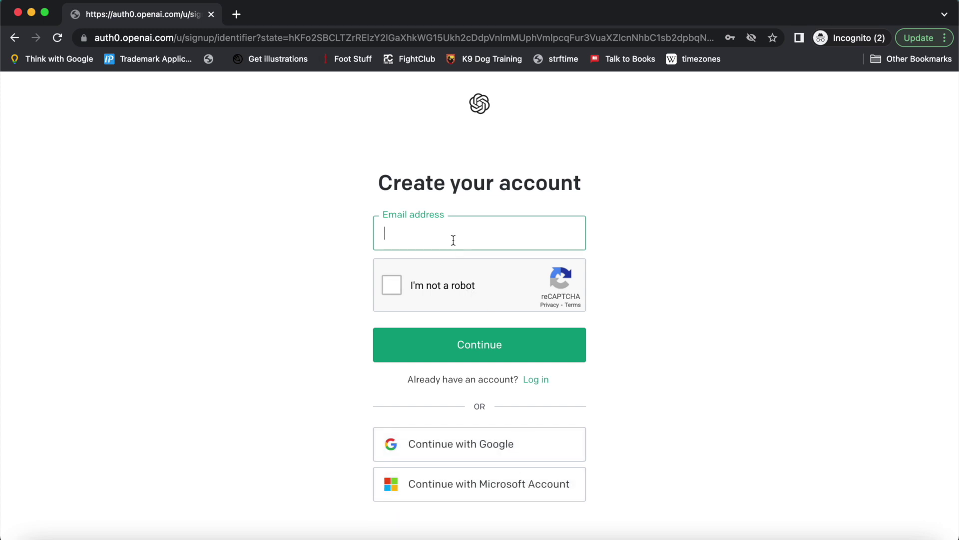
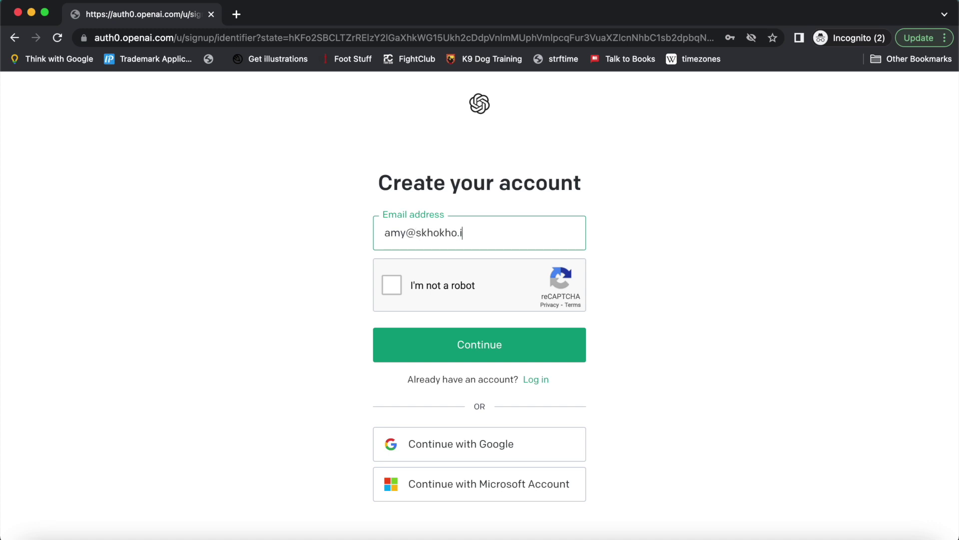
# - Enter the account e-mail address, pass the reCAPTCHA check and continue
pyautogui.click(392, 285)
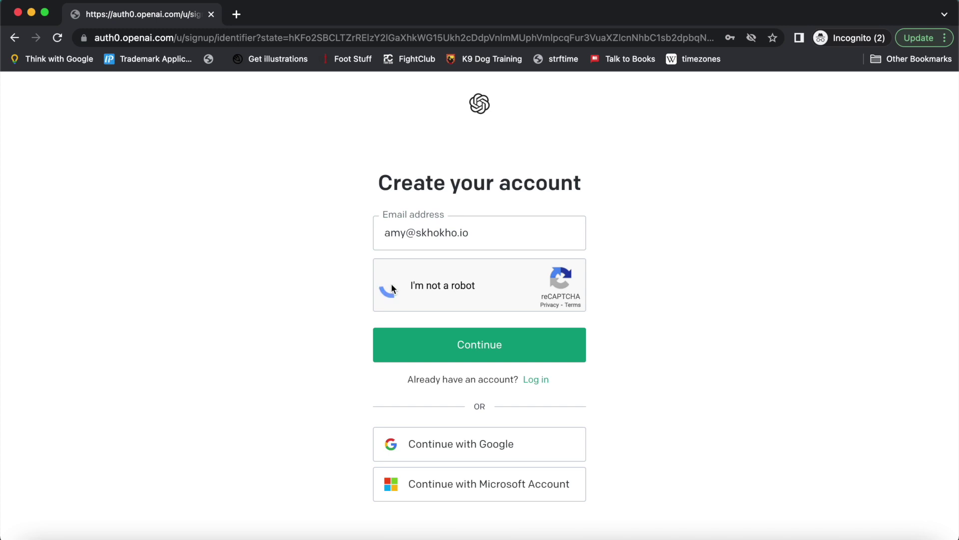
pyautogui.click(471, 344)
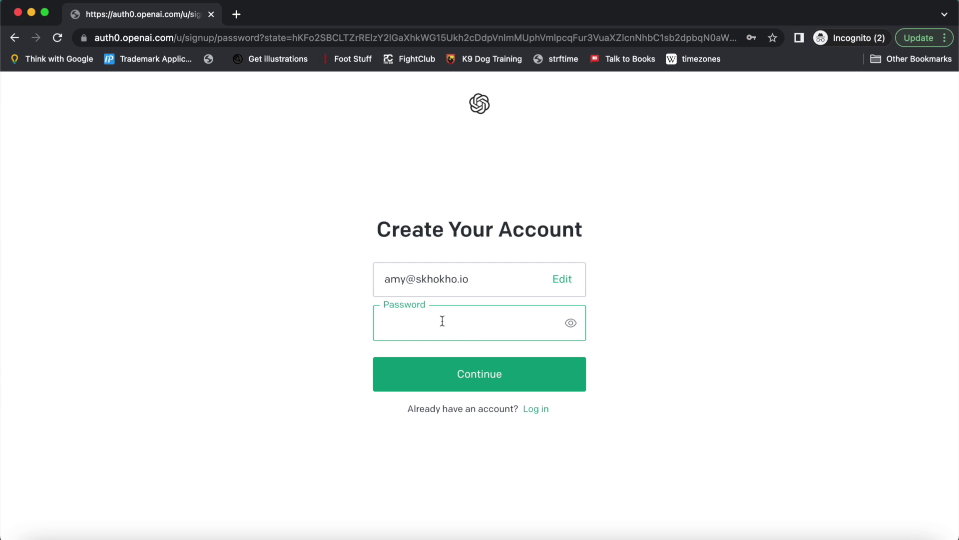
# - Submit the account password and select the e-mail address shown on the verify page
pyautogui.write('••••••••••••')
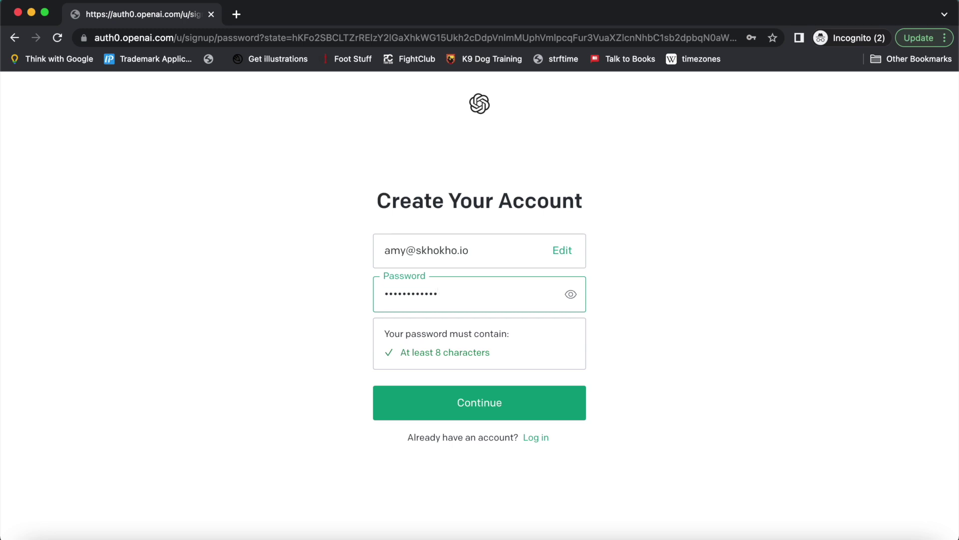
pyautogui.click(464, 408)
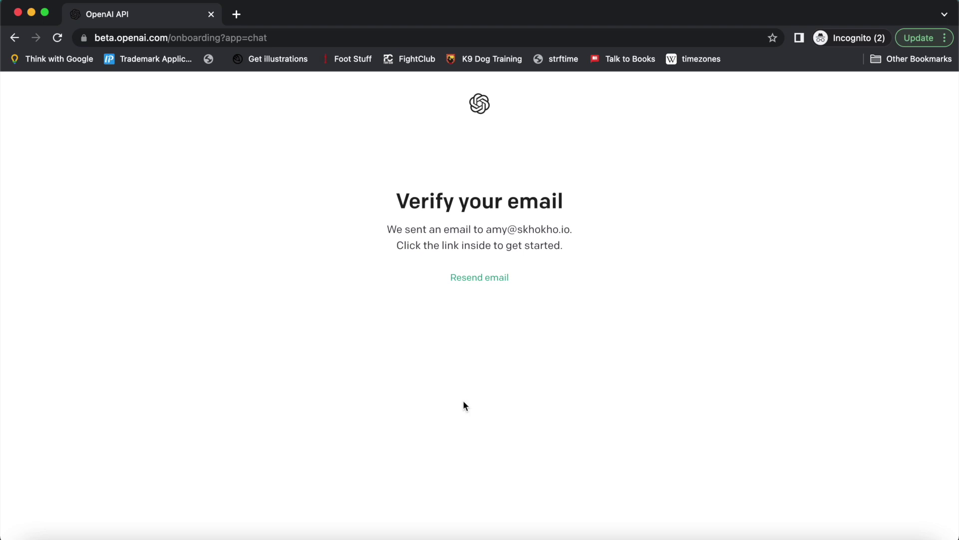
pyautogui.moveTo(487, 229); pyautogui.dragTo(579, 234)
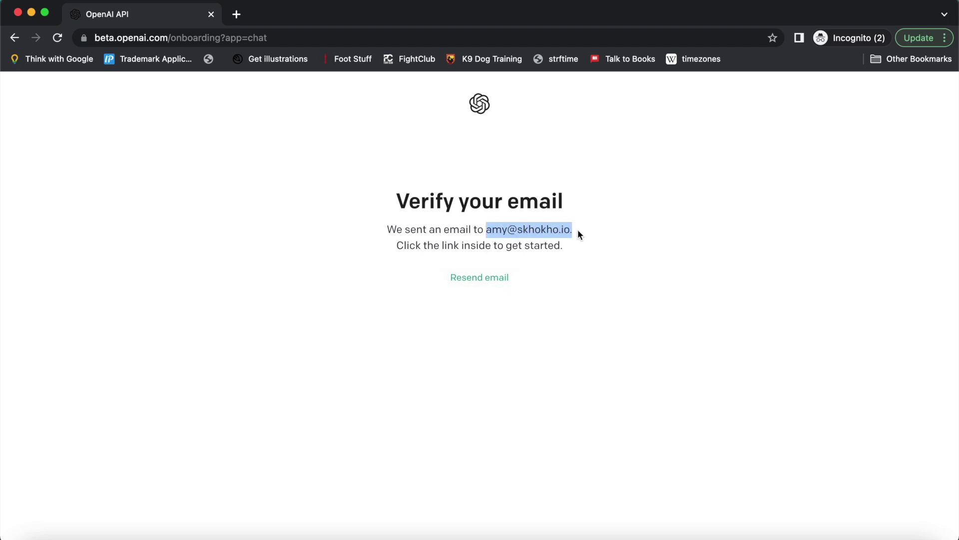
# - Fetch mail in Thunderbird, open OpenAI's verification email and follow its verify link
pyautogui.hotkey('ctrl', 'Right')
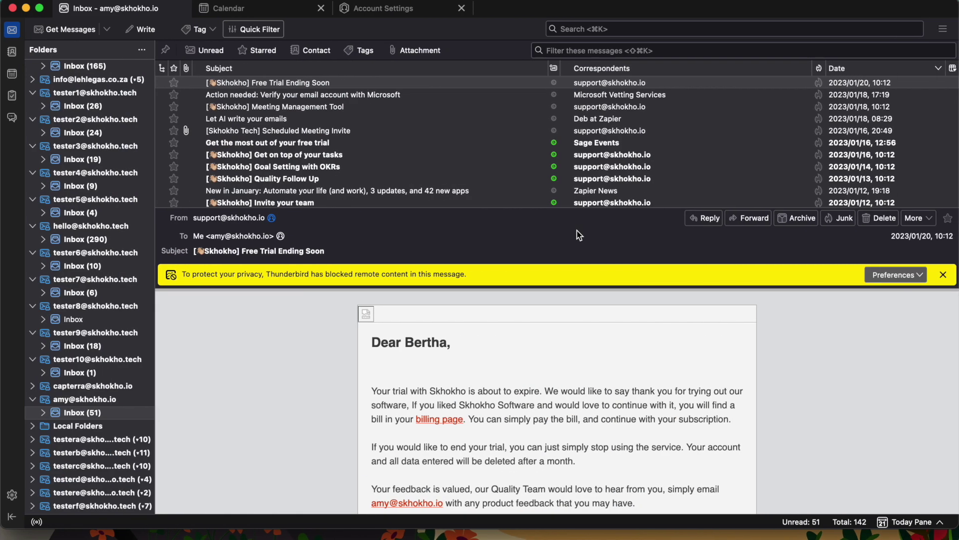
pyautogui.click(60, 29)
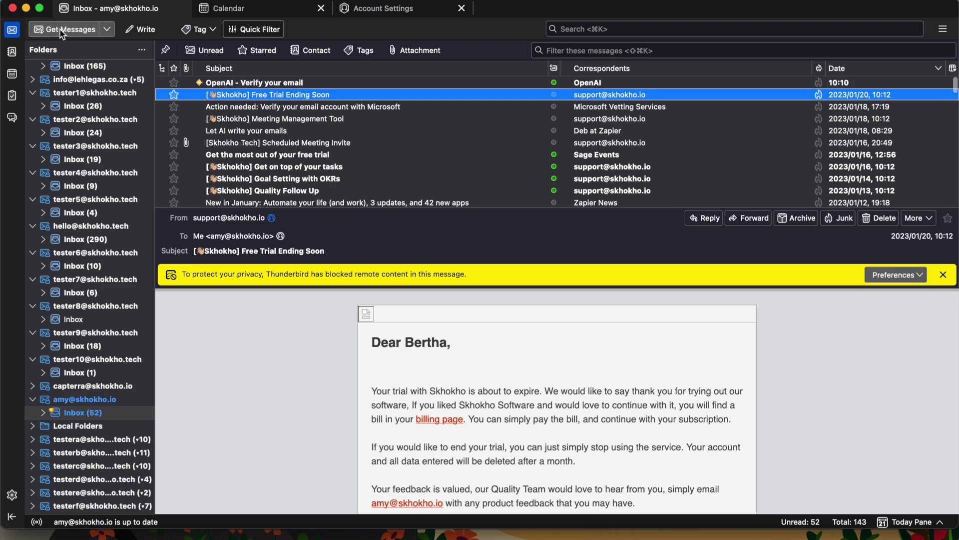
pyautogui.click(253, 81)
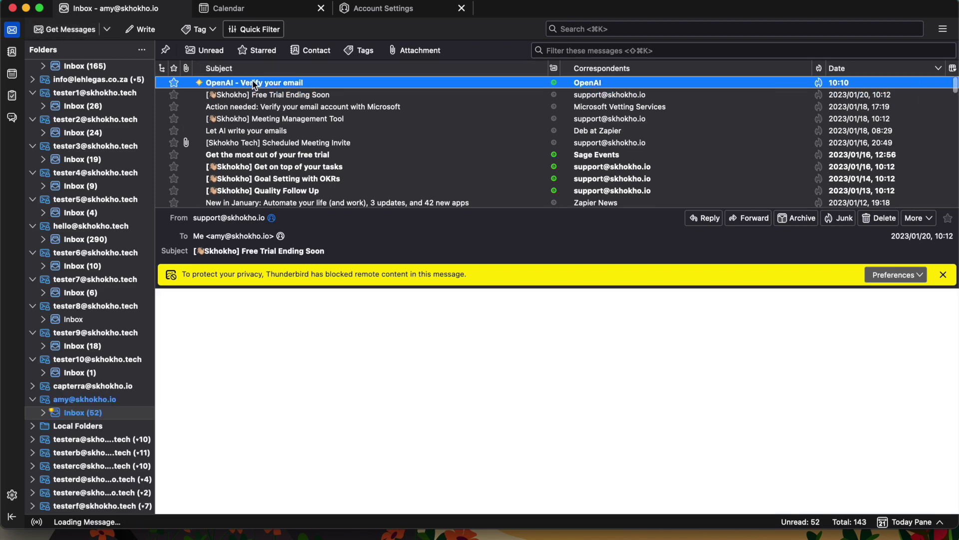
pyautogui.click(440, 453)
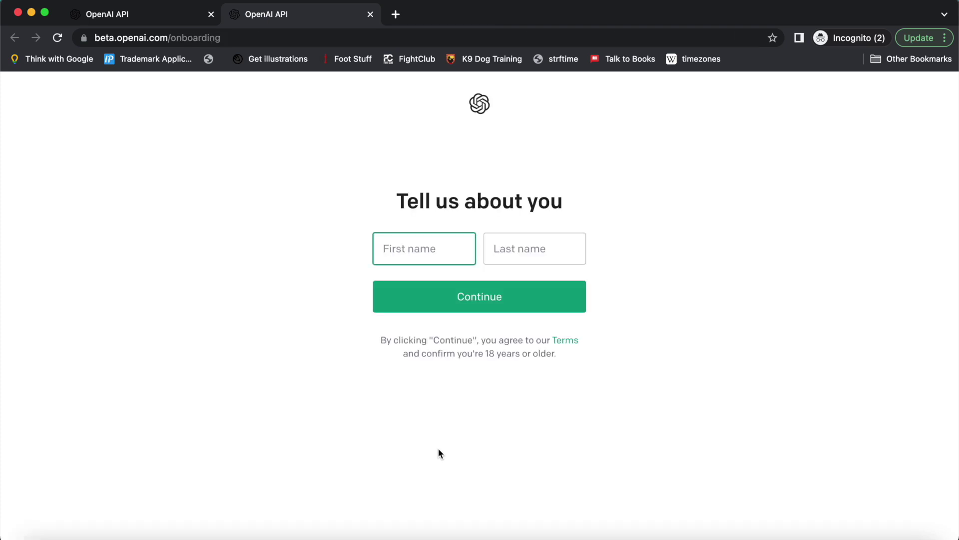
# - Enter the first and last name, continue, and clear the +27 phone prefix
pyautogui.write('Skolo')
pyautogui.click(521, 248)
pyautogui.write('Online')
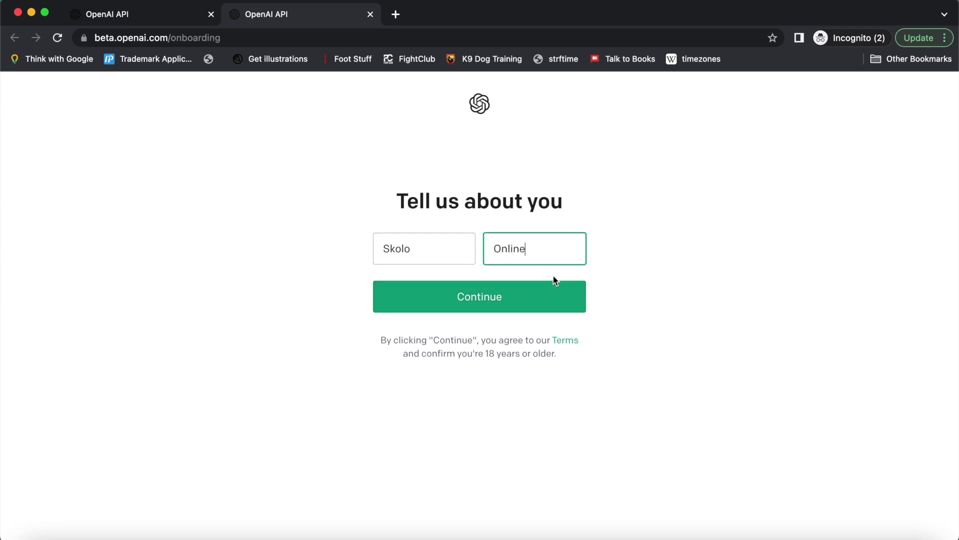
pyautogui.click(521, 293)
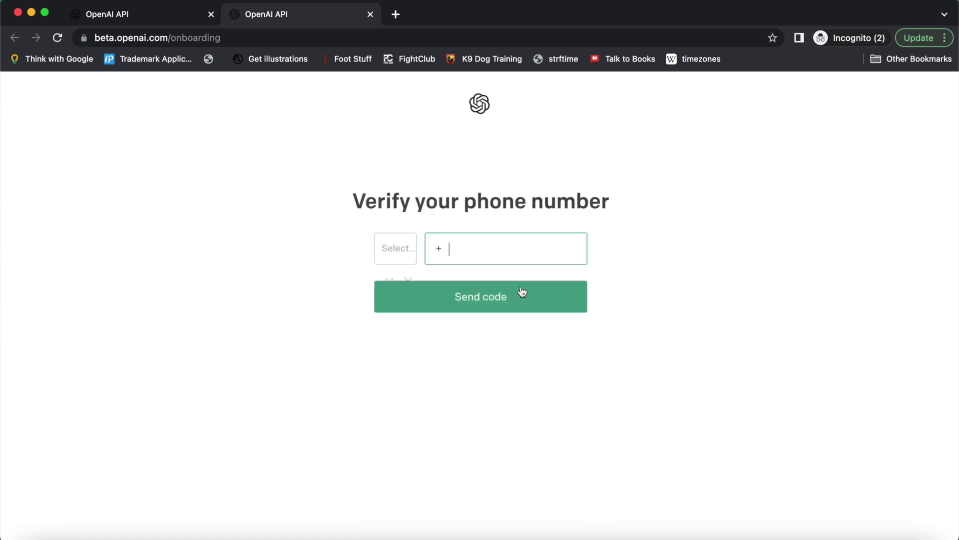
pyautogui.press('BackSpace')
pyautogui.press('BackSpace')
pyautogui.press('BackSpace')
pyautogui.press('BackSpace')
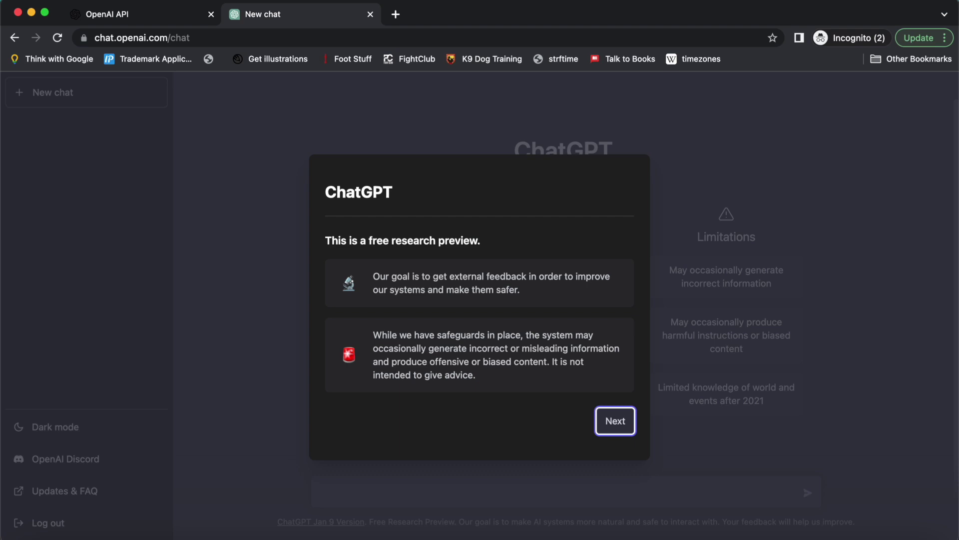
# - Step through the research-preview introduction with Next, Next and Done
pyautogui.click(617, 423)
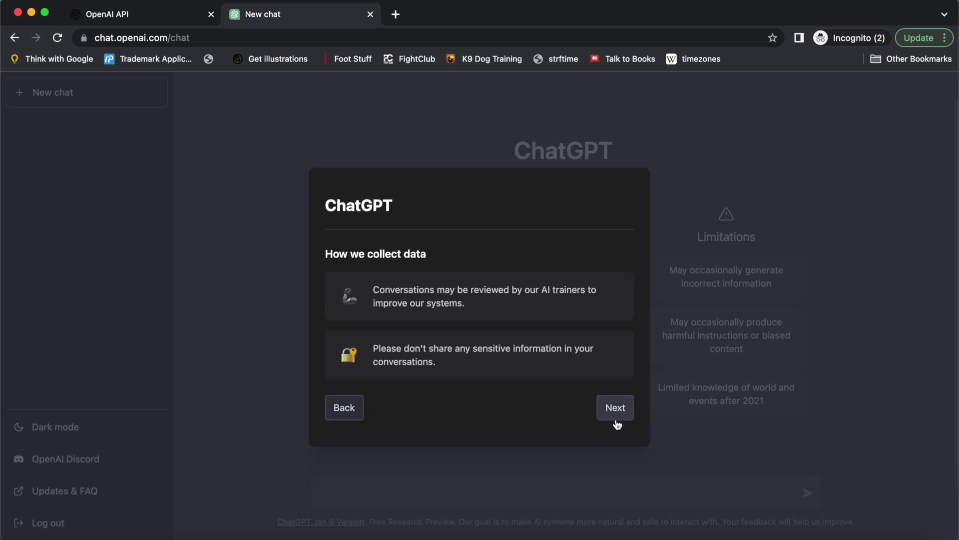
pyautogui.click(616, 413)
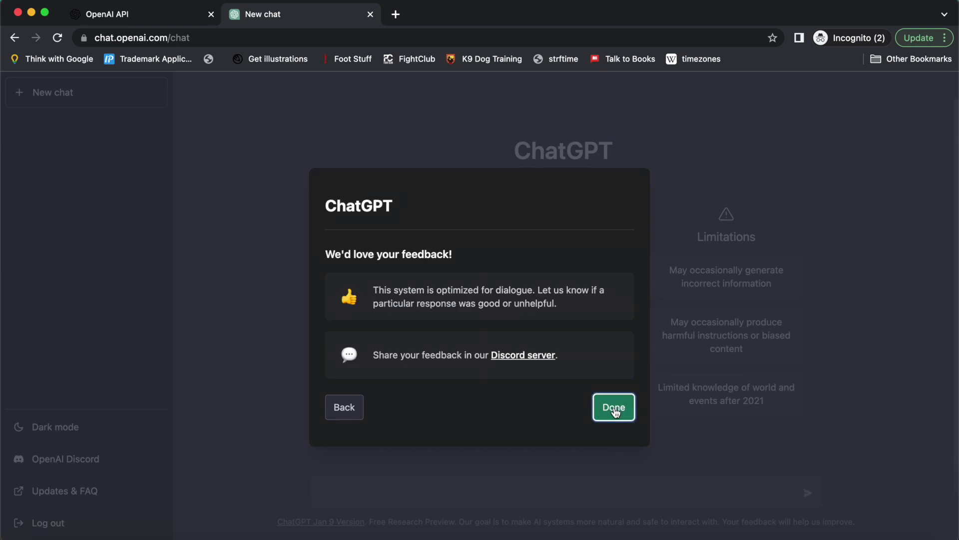
pyautogui.click(615, 411)
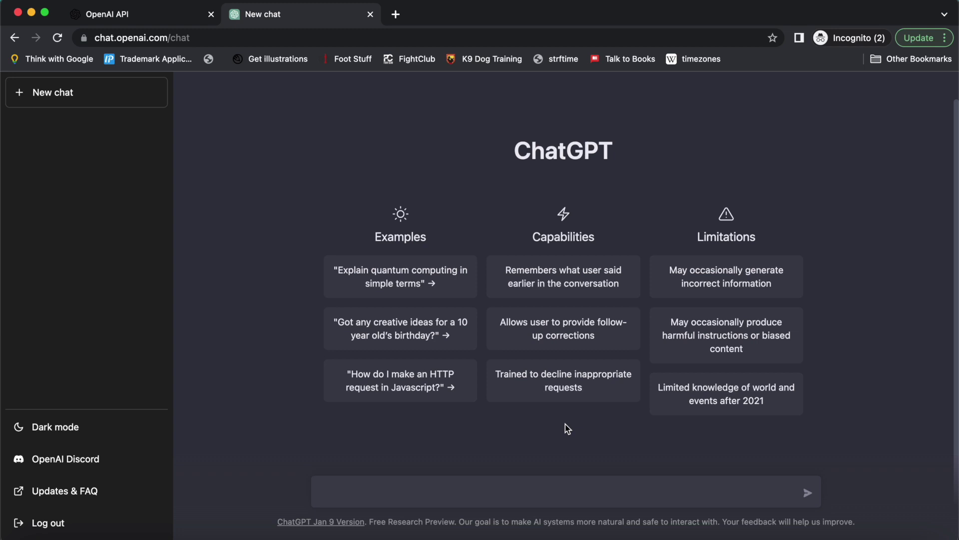
# - Ask ChatGPT 'Explain to me rocket science like I am a 2yr old', then switch back to YouTube
pyautogui.write('Explain to me rocket science like I am a 2yr ol')
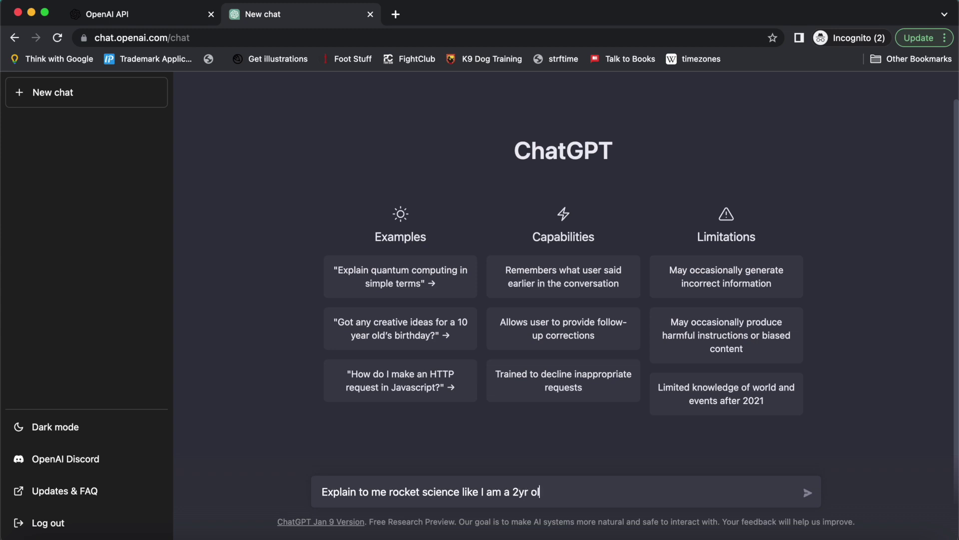
pyautogui.write('d')
pyautogui.press('Return')
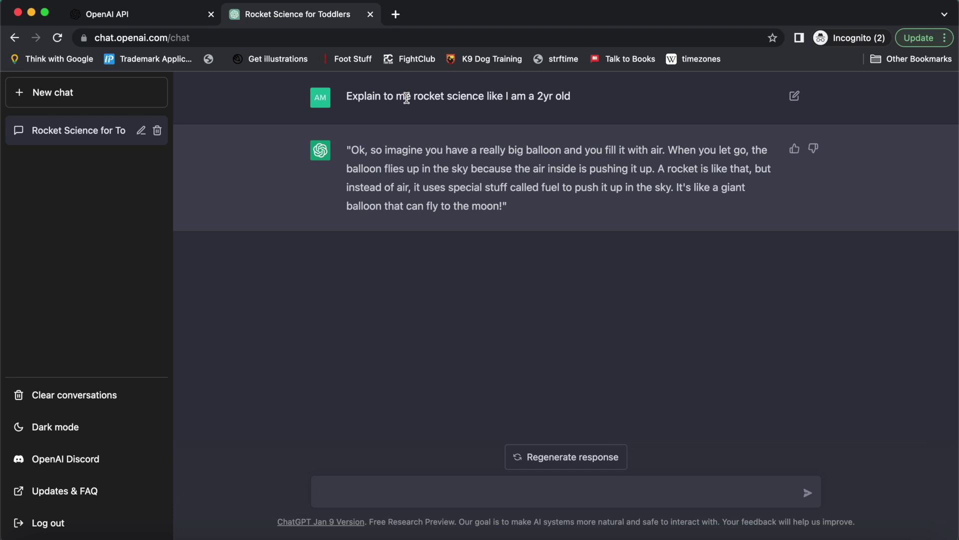
pyautogui.hotkey('ctrl', 'Left')
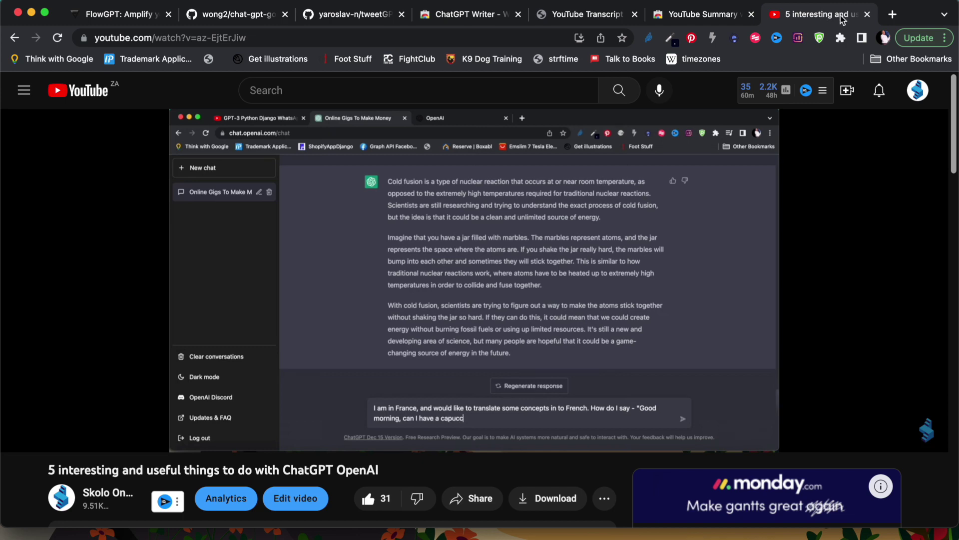
# - Close the YouTube tab, read the chat-gpt-google-extension README, and follow its Chrome Web Store link
pyautogui.click(868, 14)
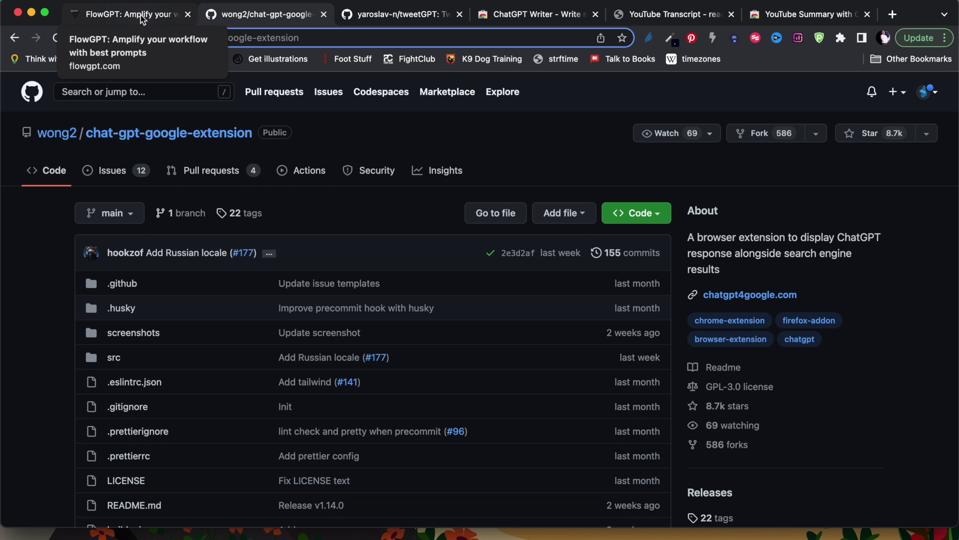
pyautogui.scroll(-1, 181, 308)
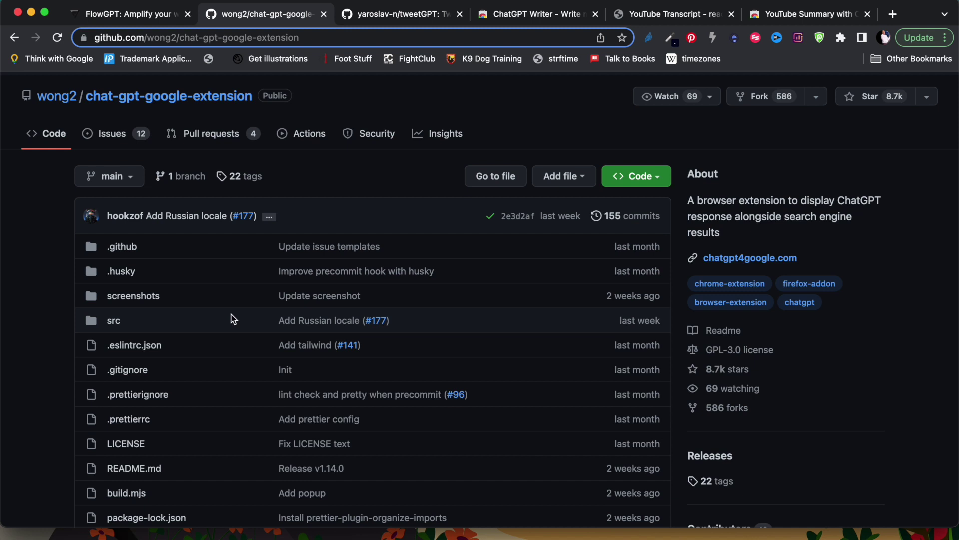
pyautogui.scroll(-2, 232, 318)
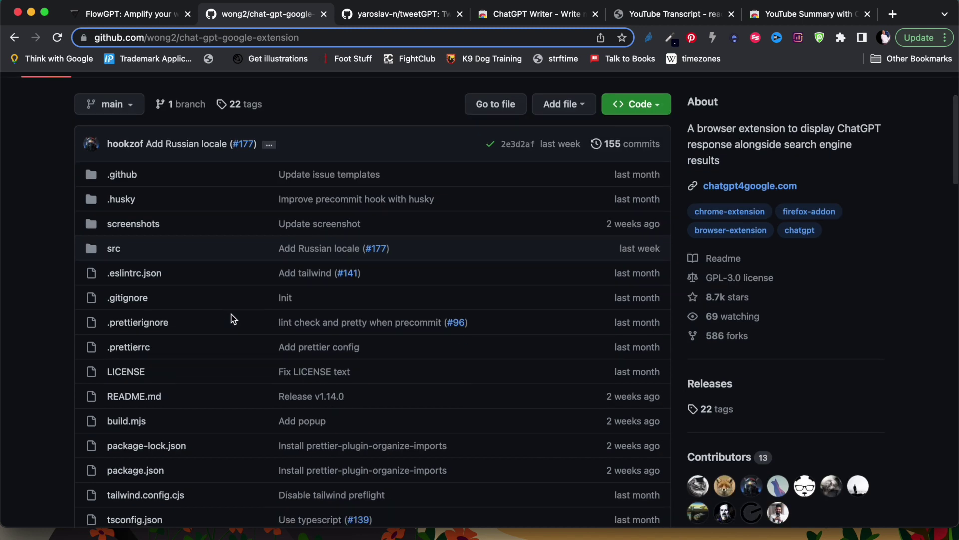
pyautogui.scroll(-2, 232, 318)
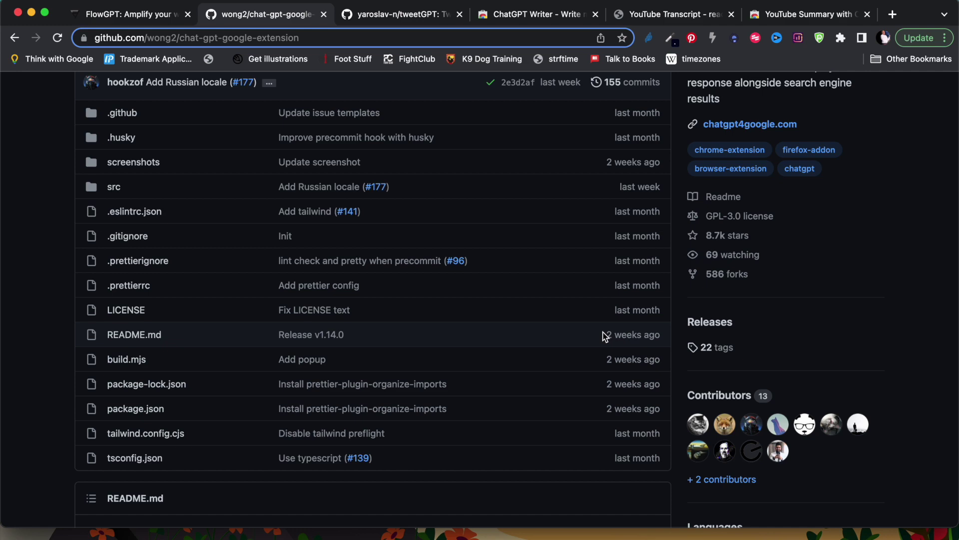
pyautogui.scroll(5, 605, 336)
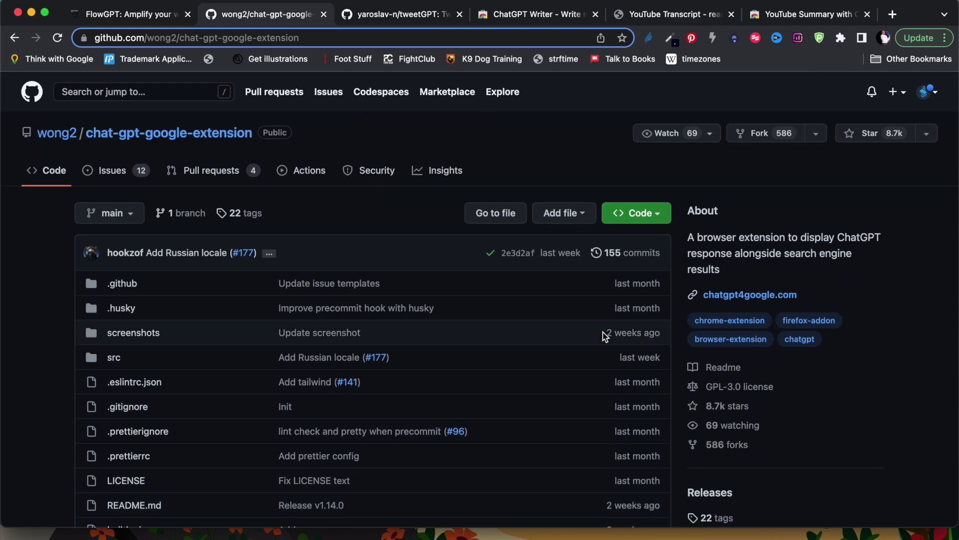
pyautogui.scroll(-20, 604, 336)
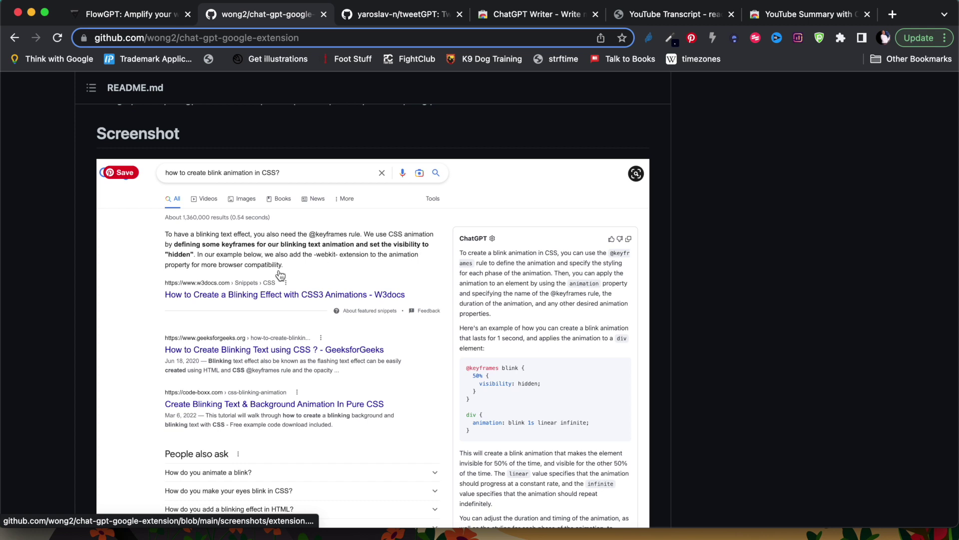
pyautogui.scroll(2, 277, 274)
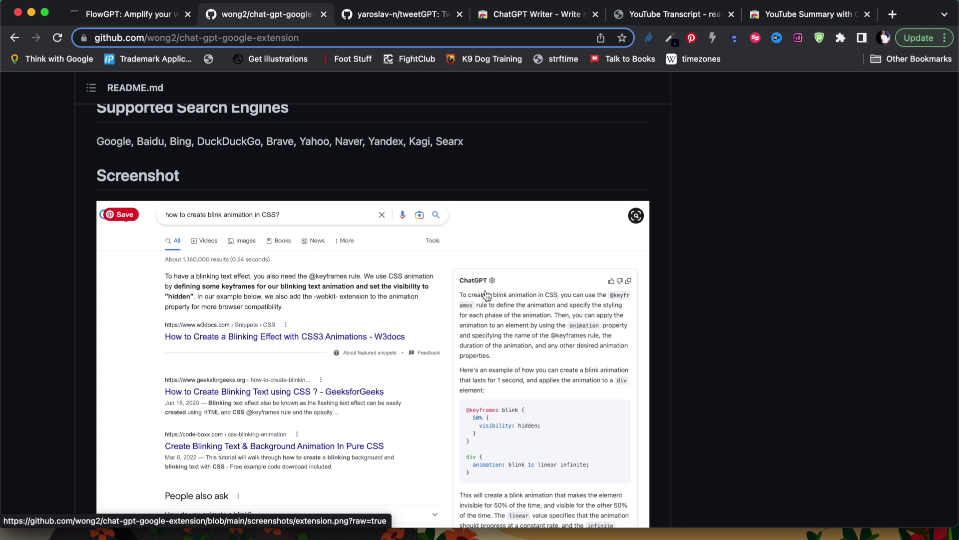
pyautogui.scroll(-15, 486, 295)
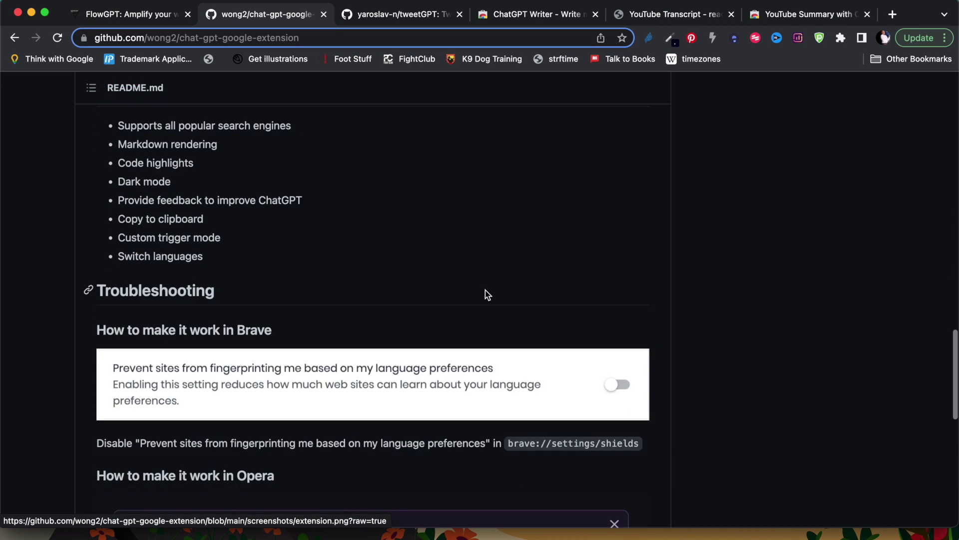
pyautogui.scroll(-3, 487, 294)
pyautogui.scroll(5, 487, 294)
pyautogui.scroll(-5, 487, 294)
pyautogui.scroll(15, 487, 295)
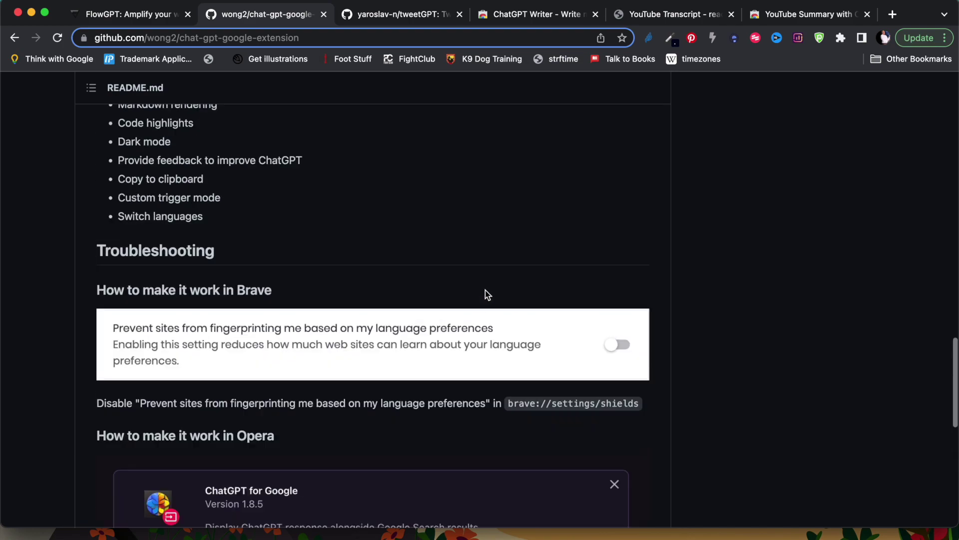
pyautogui.scroll(1, 485, 295)
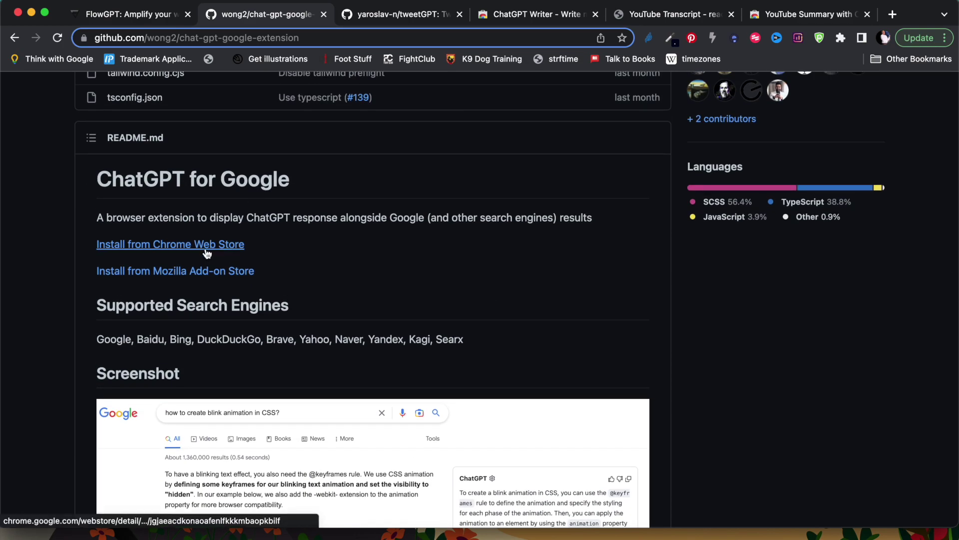
pyautogui.click(171, 248)
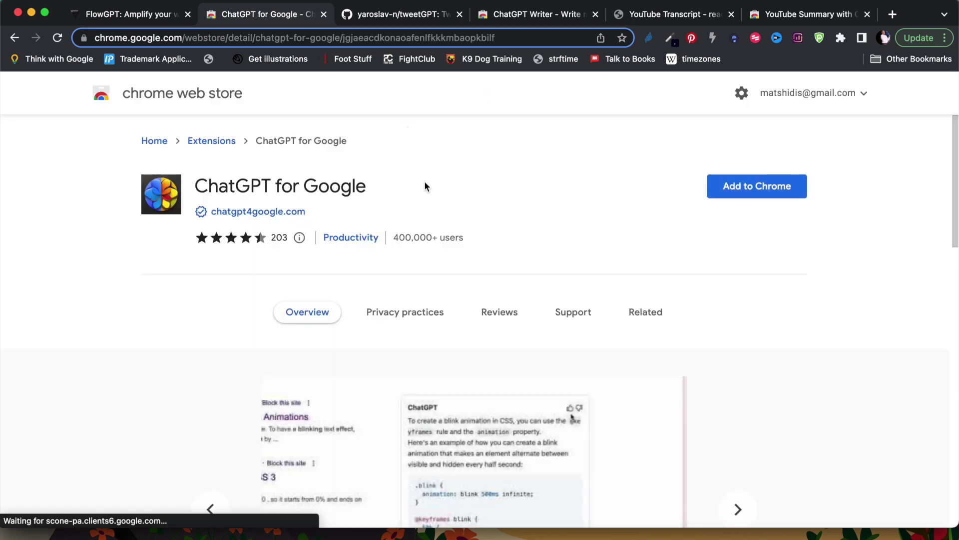
# - Add the ChatGPT for Google extension to Chrome and dismiss the added notice
pyautogui.click(757, 188)
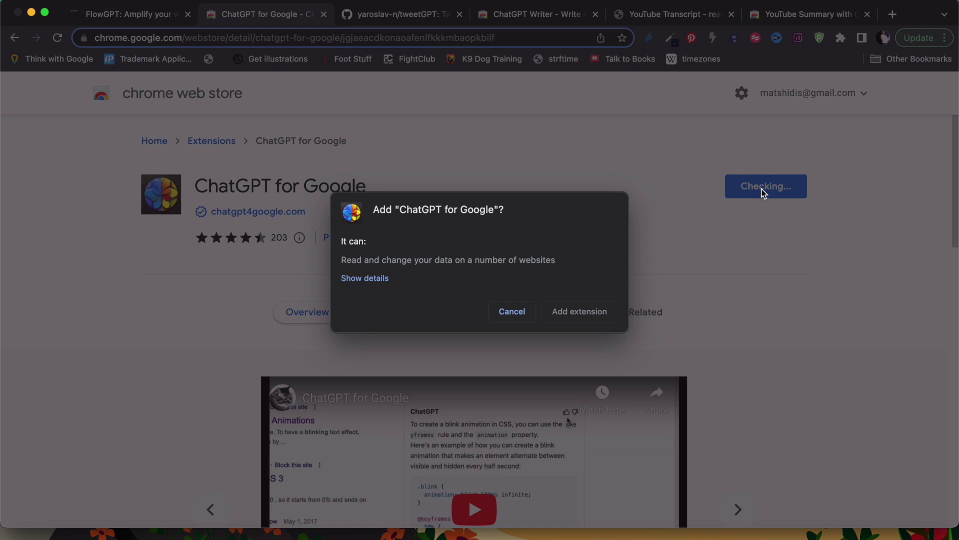
pyautogui.click(585, 309)
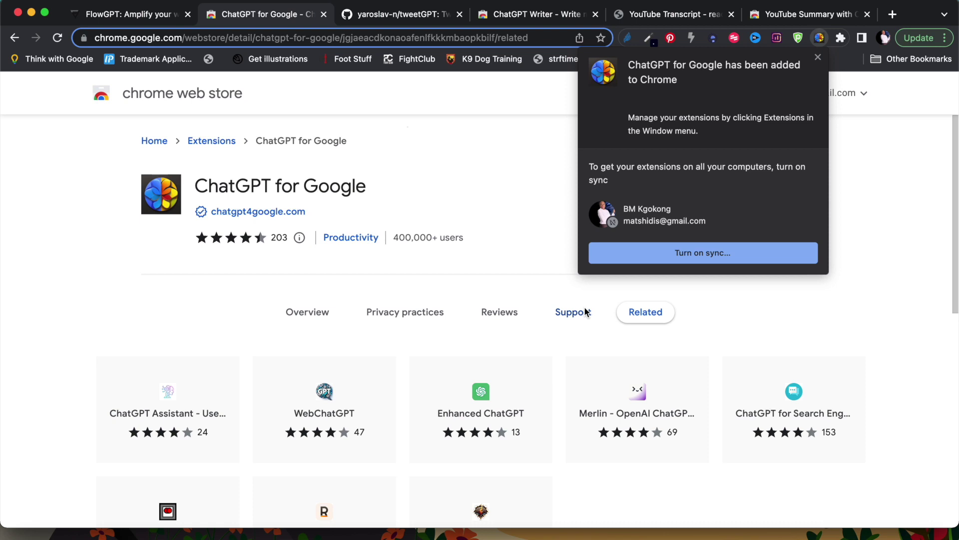
pyautogui.click(819, 57)
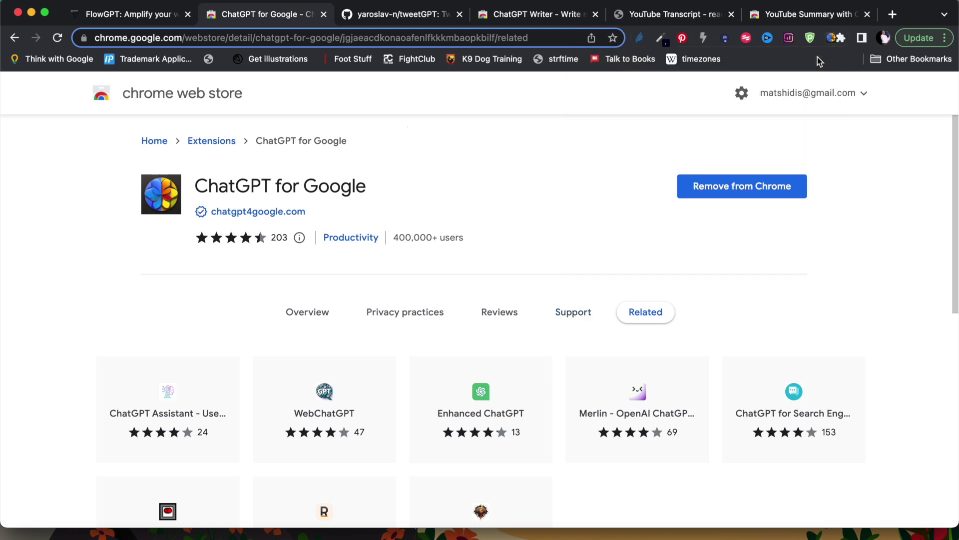
# - Pin ColorPick Eyedropper from the Extensions menu and open a new tab
pyautogui.click(841, 39)
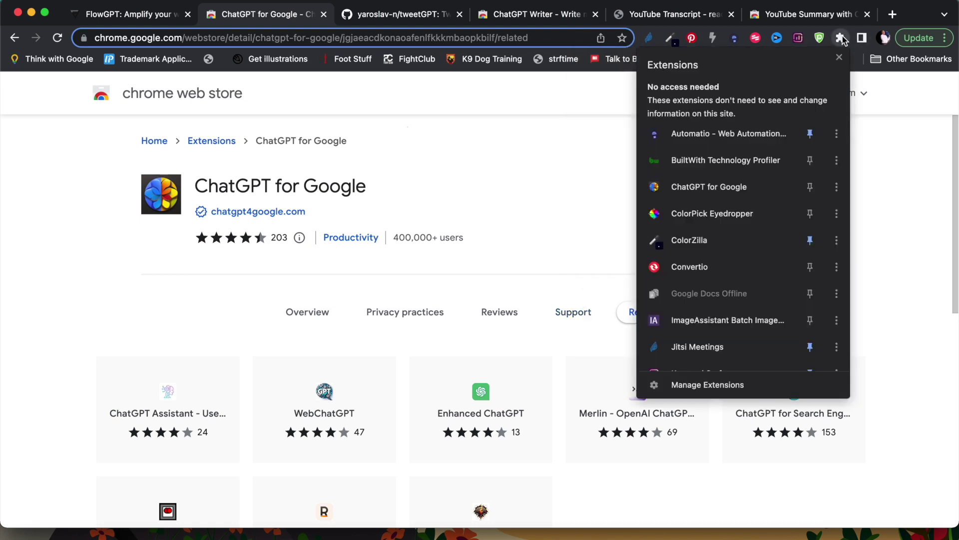
pyautogui.scroll(-5, 742, 238)
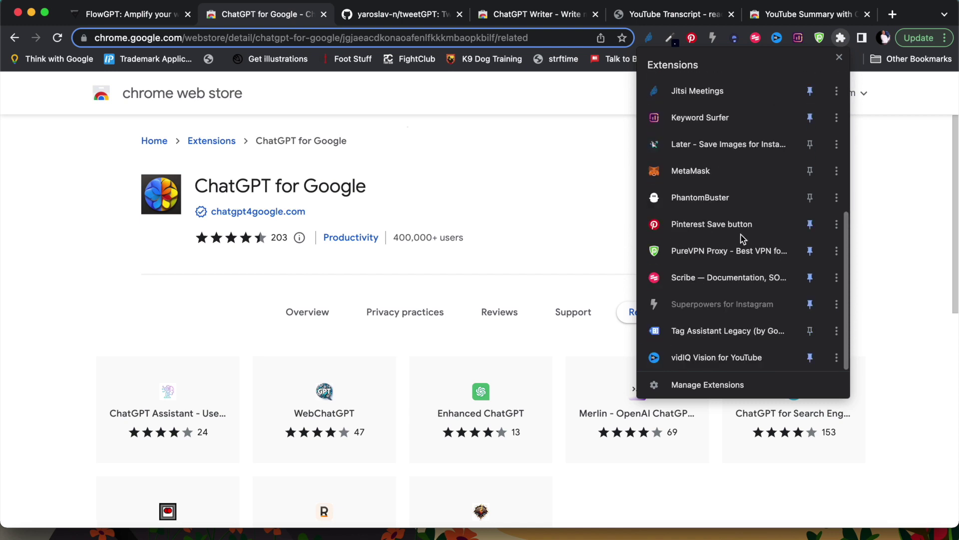
pyautogui.scroll(4, 743, 239)
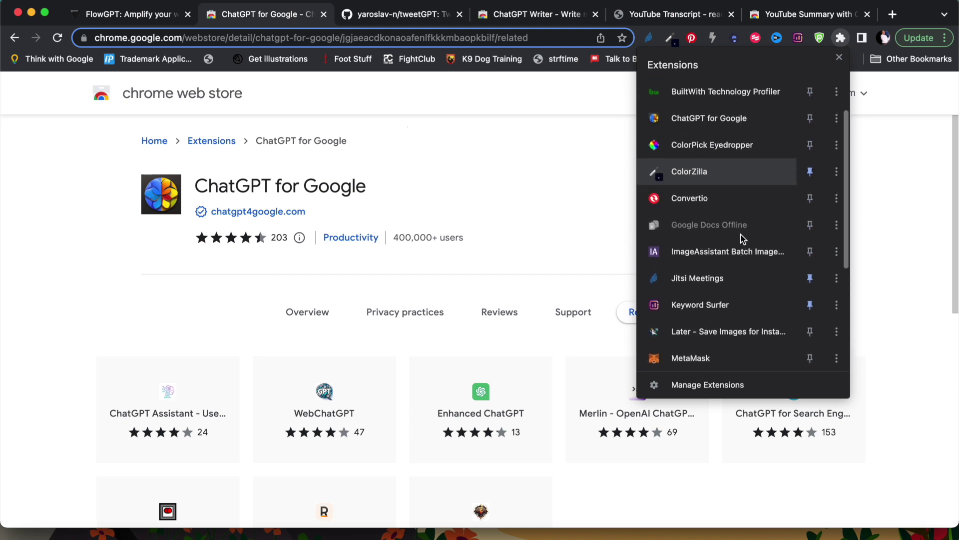
pyautogui.scroll(2, 744, 238)
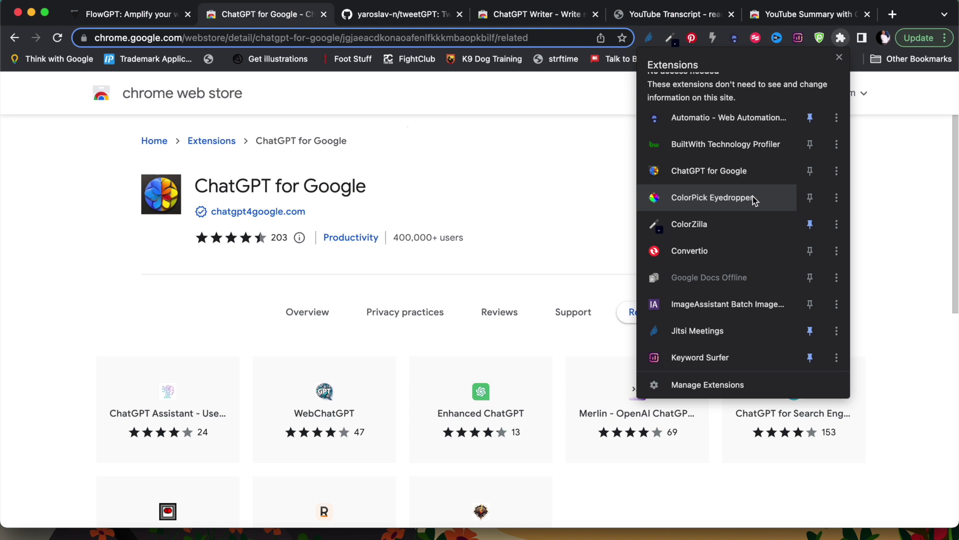
pyautogui.click(811, 198)
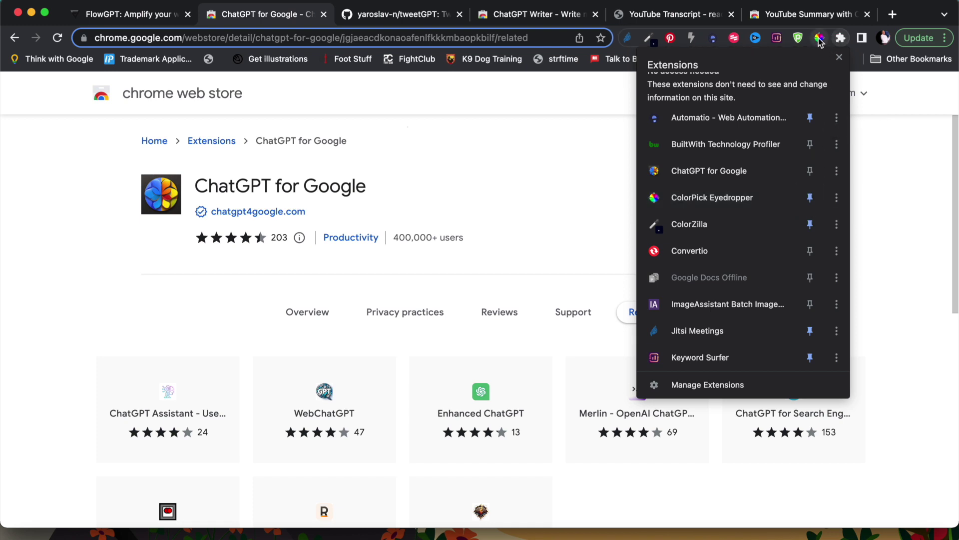
pyautogui.click(817, 43)
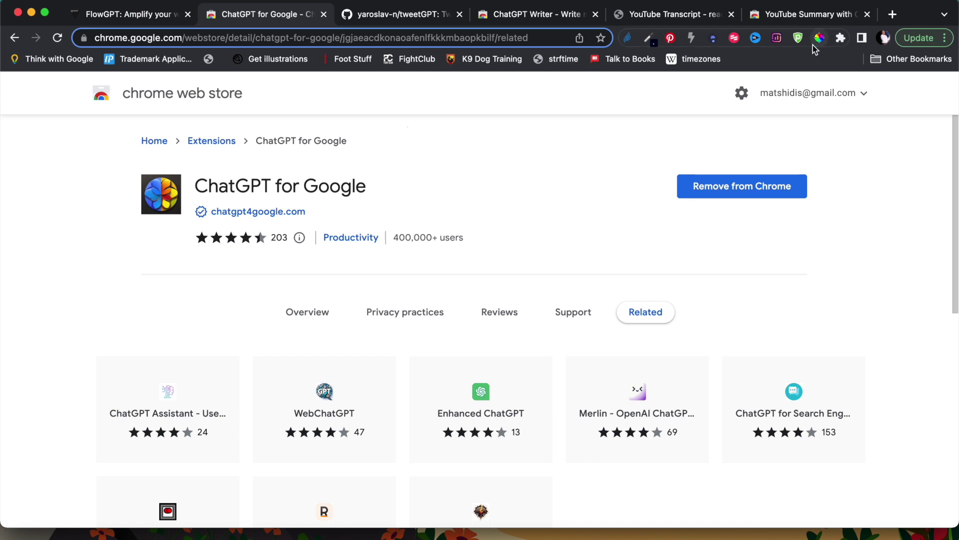
pyautogui.click(893, 15)
# - Search Google for 'Red velvet cake recipe', scroll ChatGPT's side answer, then return to the ChatGPT for Google tab
pyautogui.write('google.com')
pyautogui.press('Return')
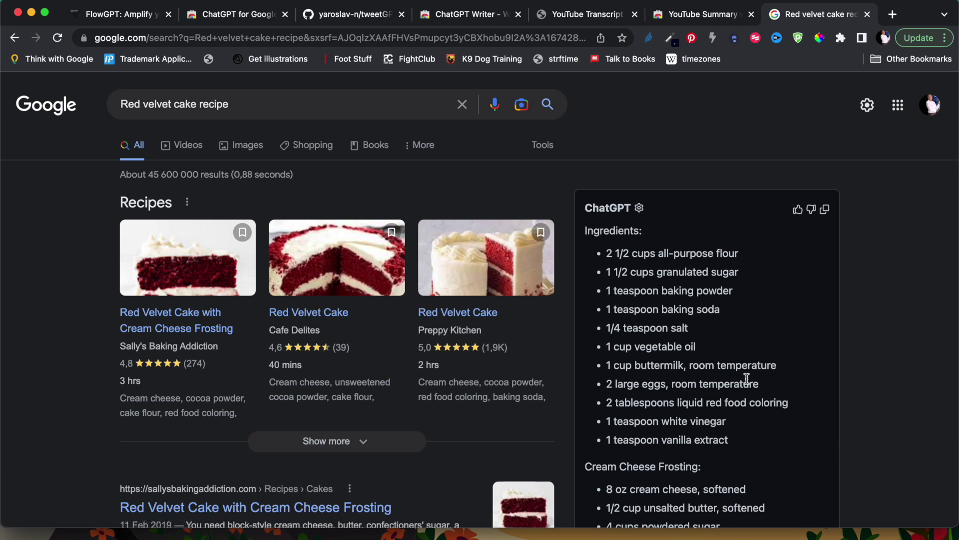
pyautogui.scroll(-4, 747, 381)
pyautogui.scroll(-15, 746, 383)
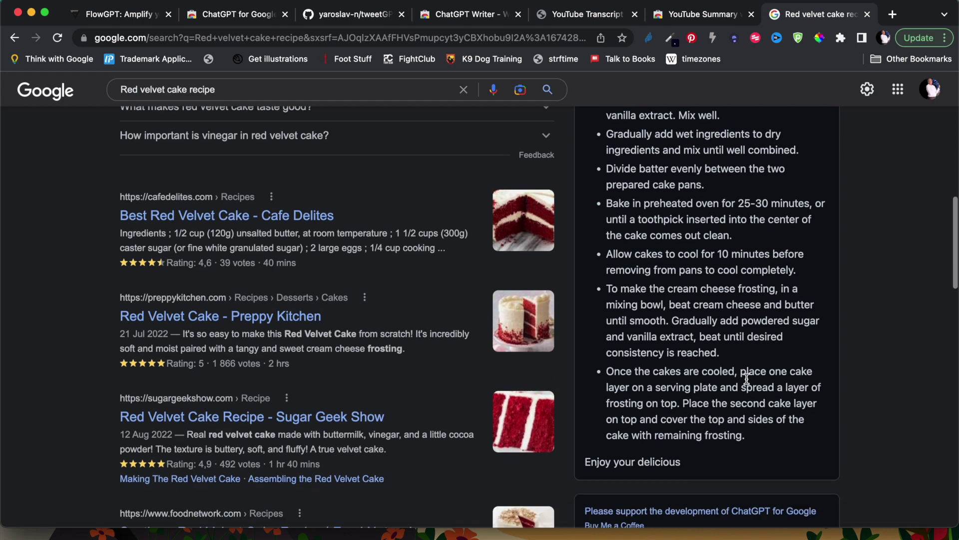
pyautogui.scroll(18, 747, 383)
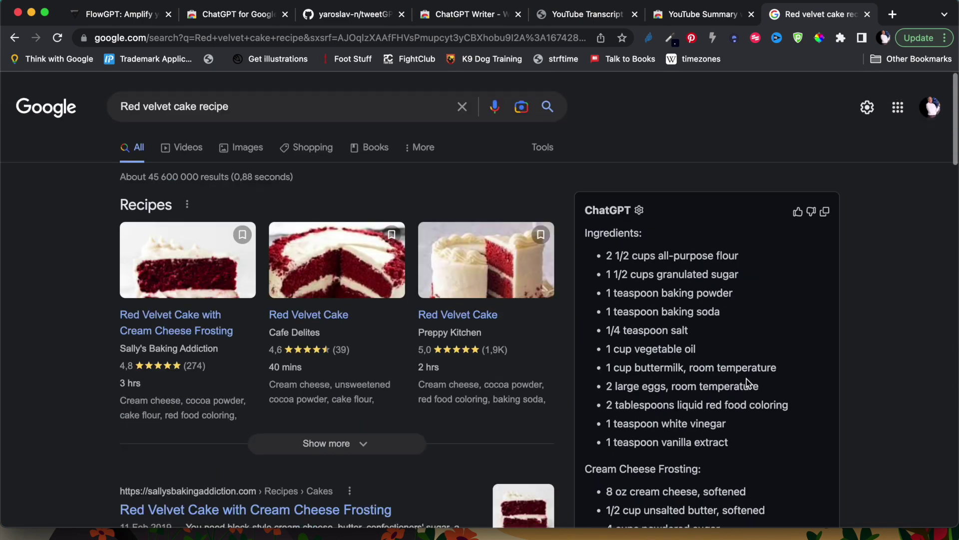
pyautogui.scroll(-2, 746, 383)
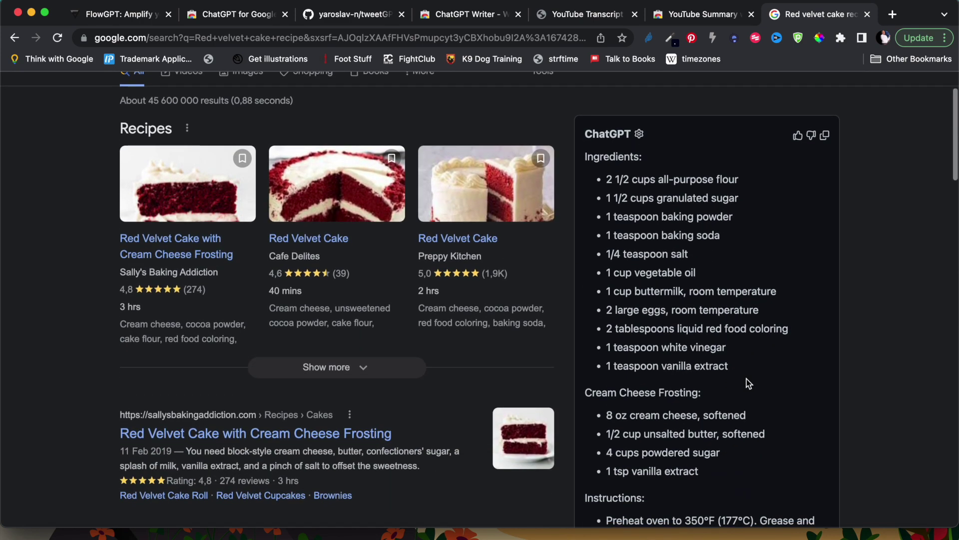
pyautogui.scroll(-4, 747, 379)
pyautogui.scroll(5, 746, 378)
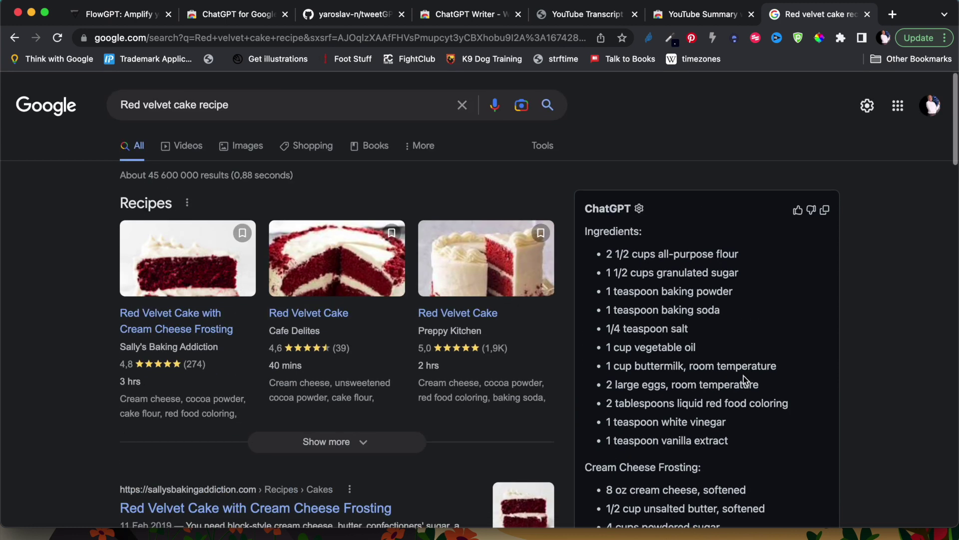
pyautogui.scroll(-4, 724, 322)
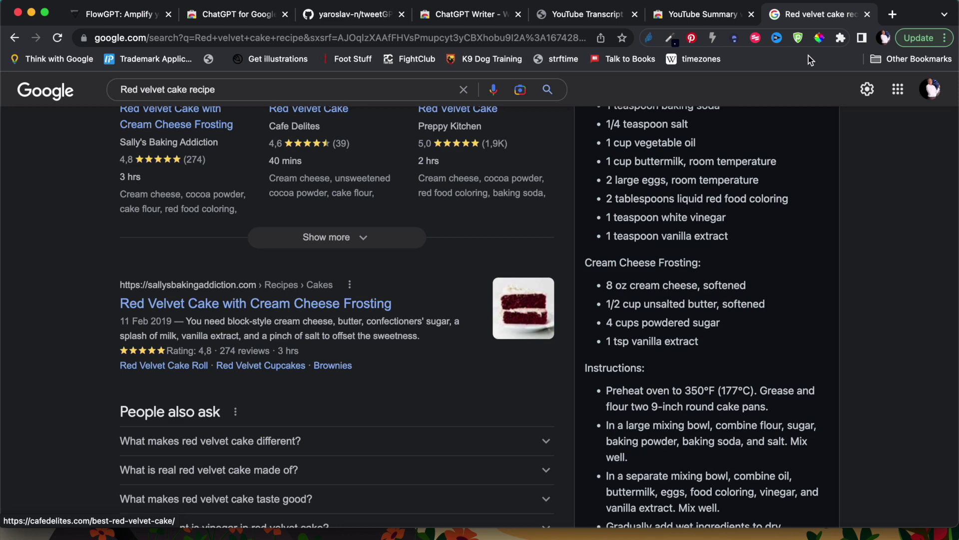
pyautogui.scroll(5, 775, 331)
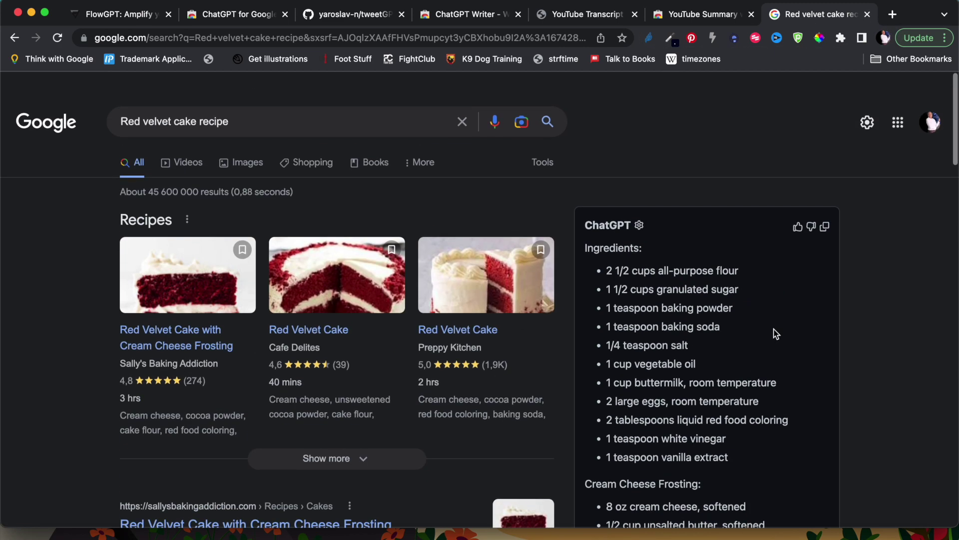
pyautogui.click(235, 17)
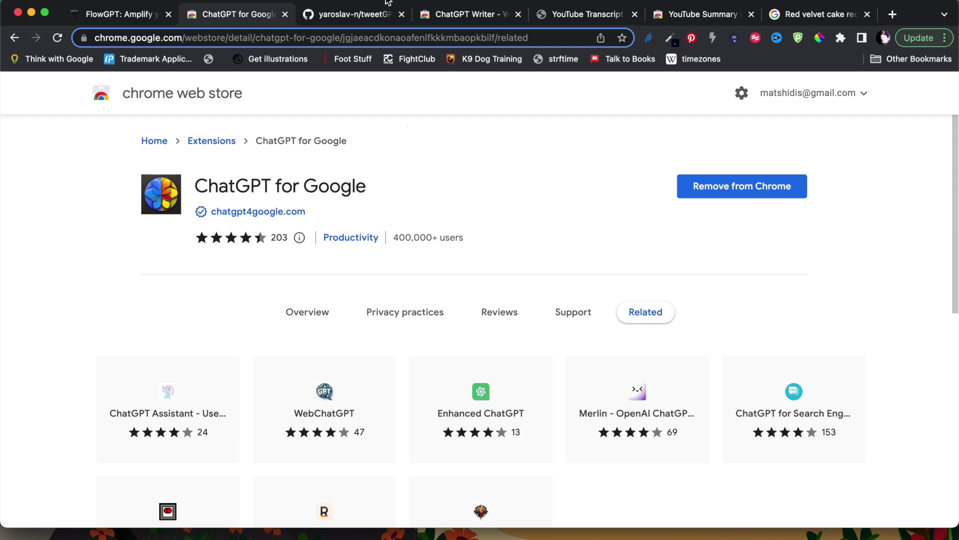
# - On the tweetGPT repository, scroll to Installation and follow the 'extension page' Web Store link
pyautogui.click(341, 17)
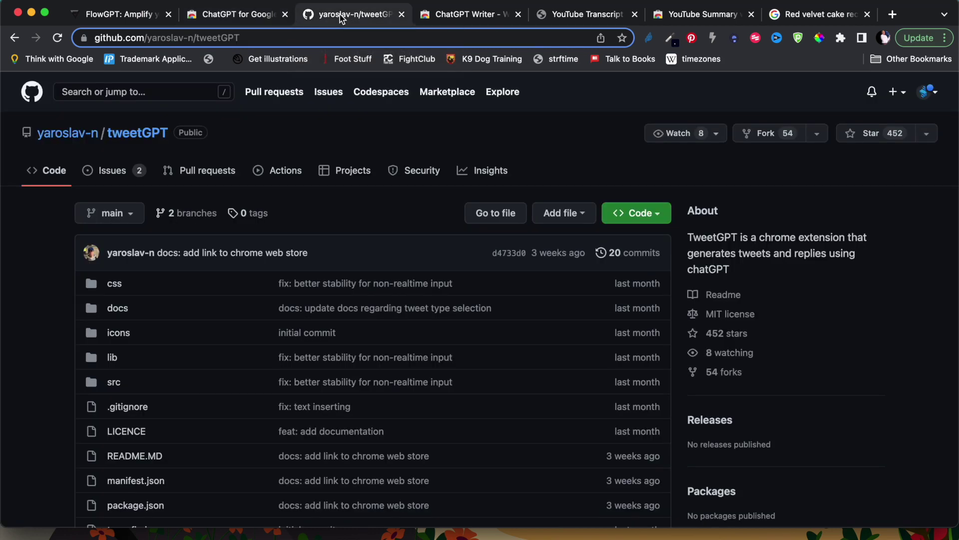
pyautogui.scroll(-5, 300, 229)
pyautogui.scroll(5, 300, 229)
pyautogui.scroll(-5, 301, 233)
pyautogui.scroll(-5, 300, 231)
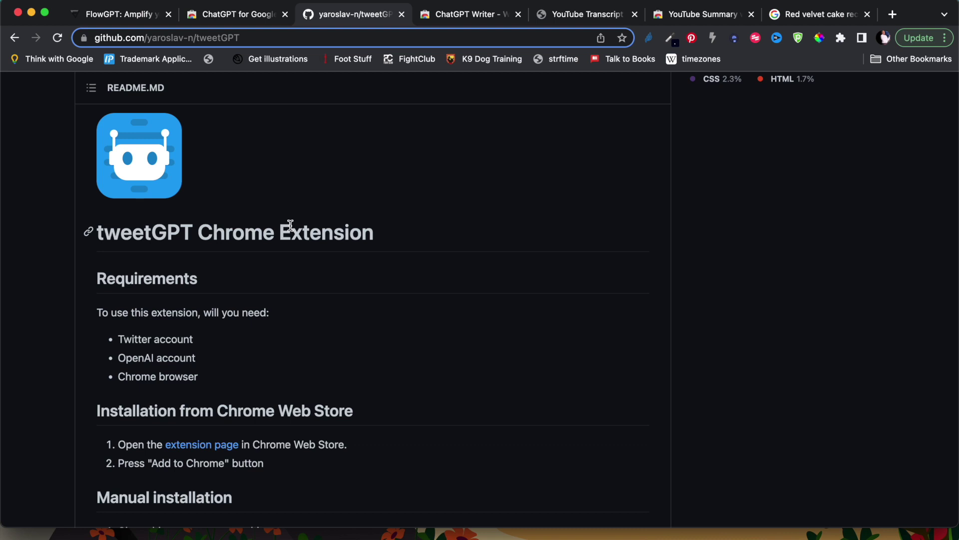
pyautogui.scroll(-6, 290, 225)
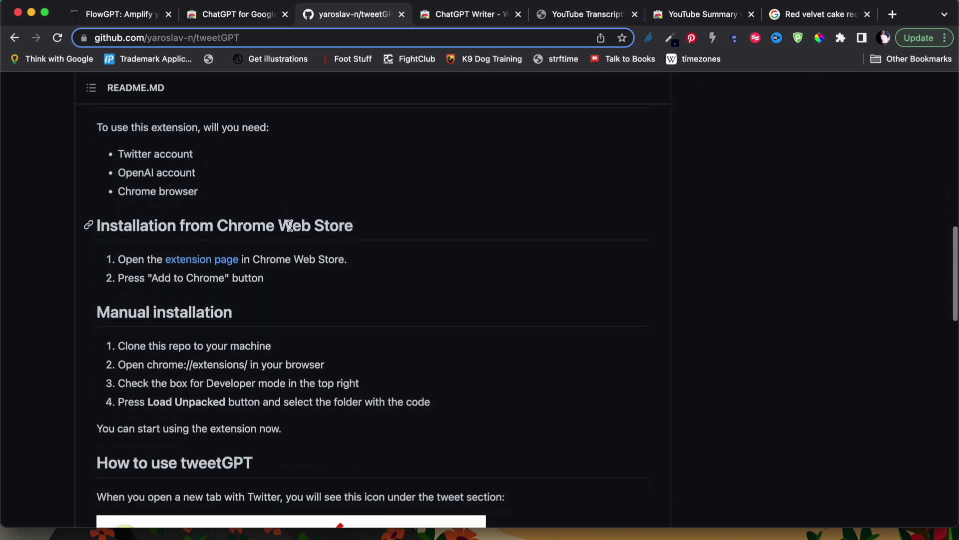
pyautogui.scroll(-3, 290, 225)
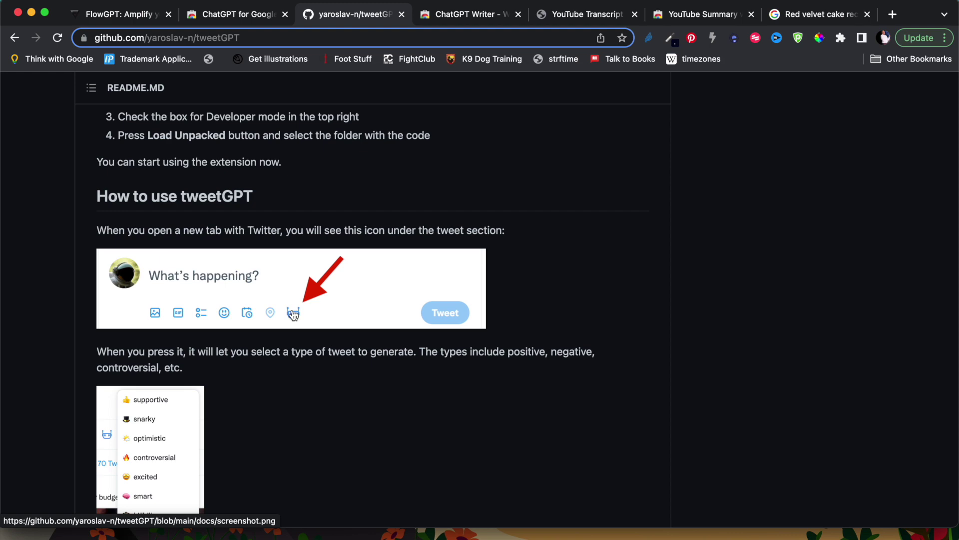
pyautogui.scroll(20, 293, 315)
pyautogui.scroll(-15, 294, 315)
pyautogui.scroll(-1, 294, 314)
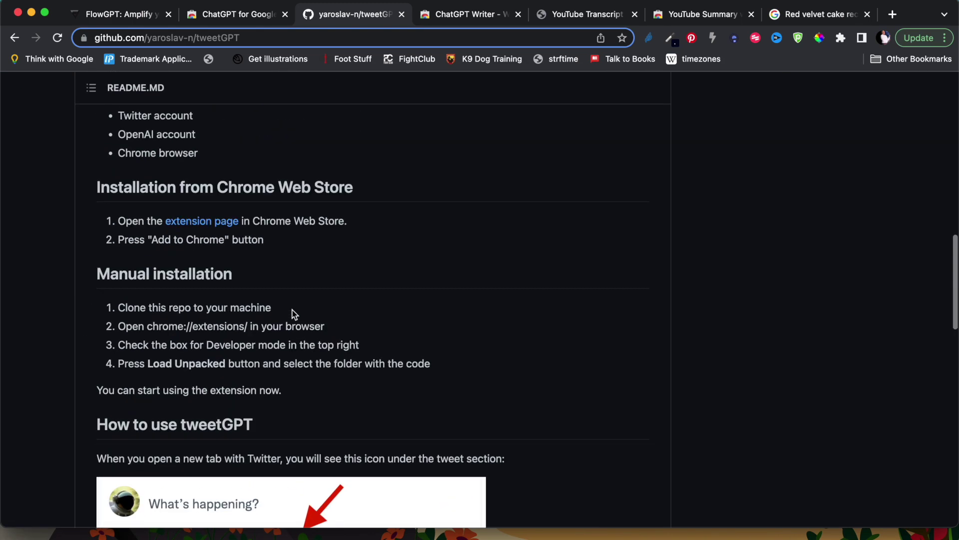
pyautogui.click(206, 221)
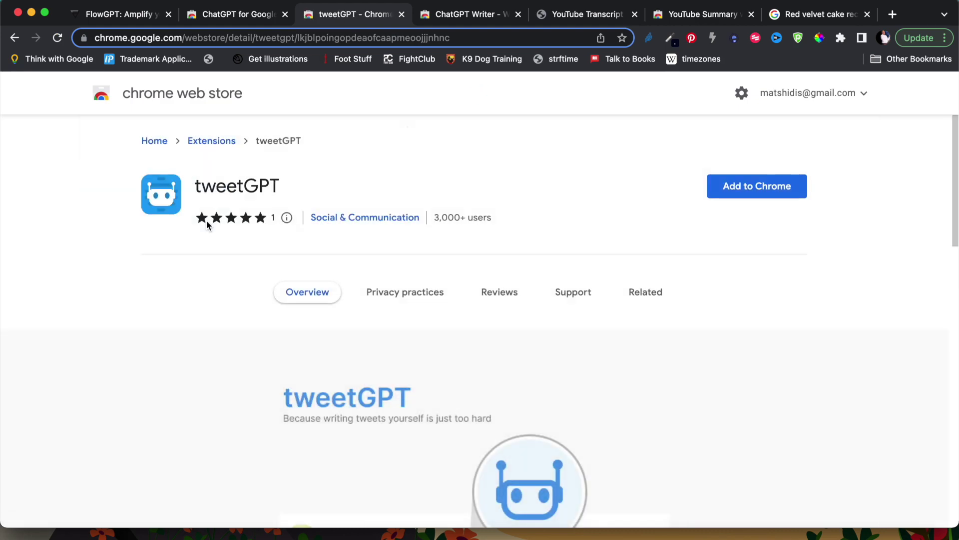
# - Add the tweetGPT extension to Chrome and dismiss the confirmation notice
pyautogui.click(747, 188)
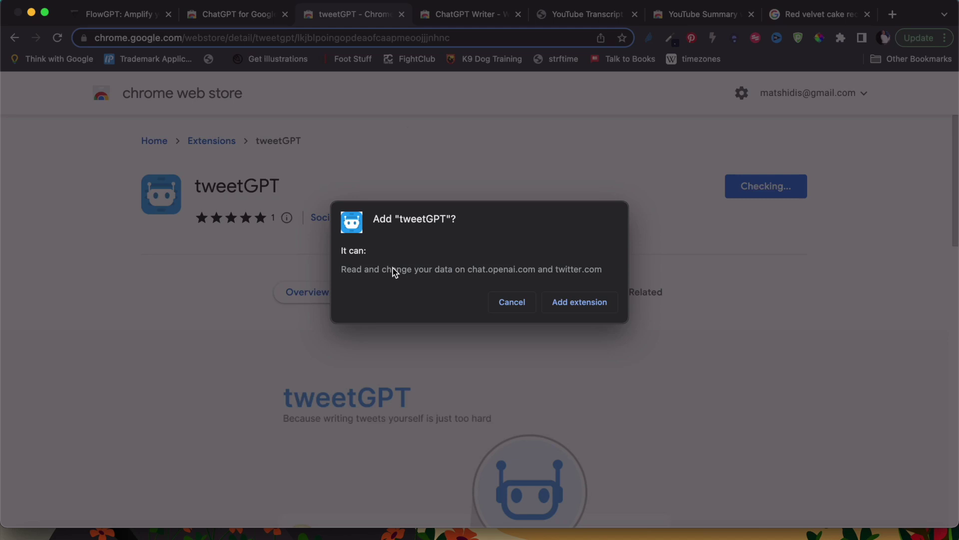
pyautogui.click(578, 302)
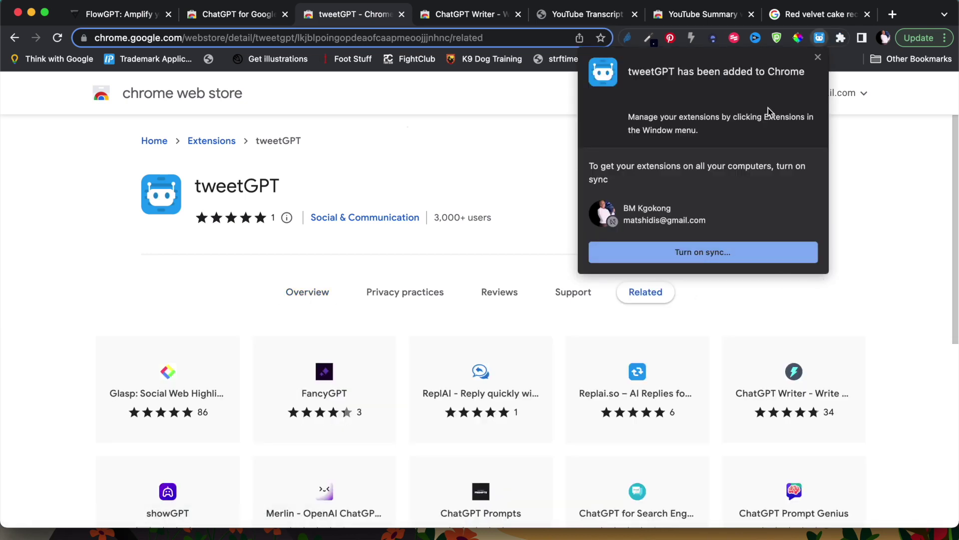
pyautogui.click(818, 57)
# - Pin tweetGPT to the toolbar from the Extensions menu
pyautogui.click(841, 38)
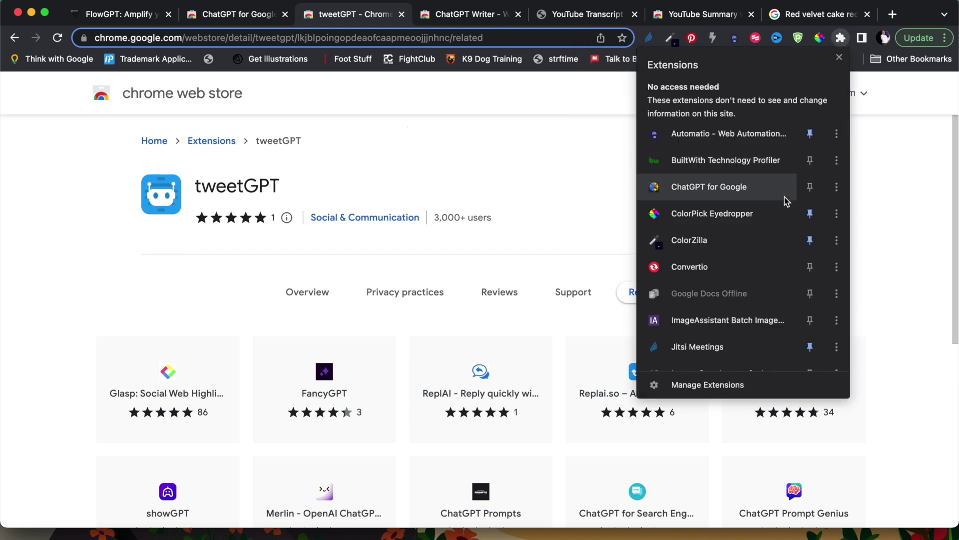
pyautogui.scroll(-5, 780, 205)
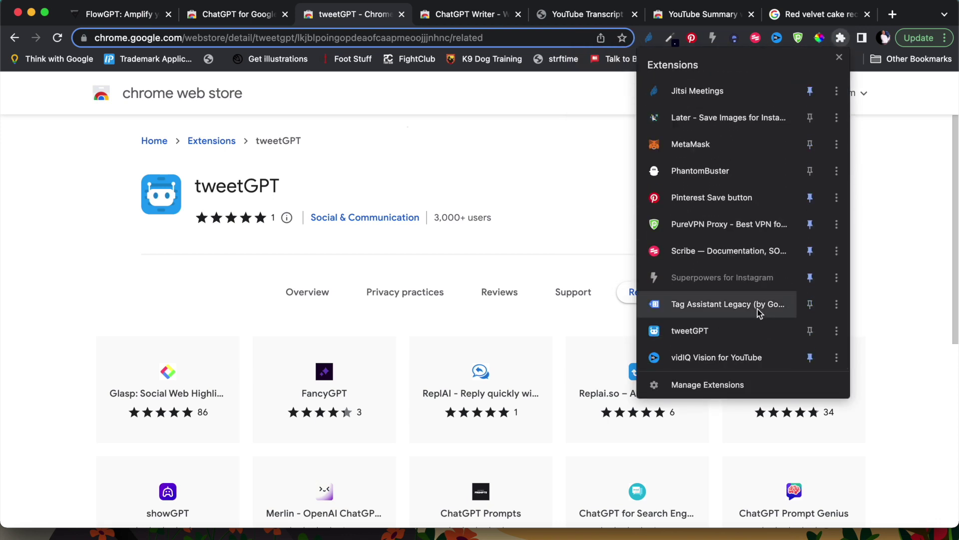
pyautogui.click(810, 331)
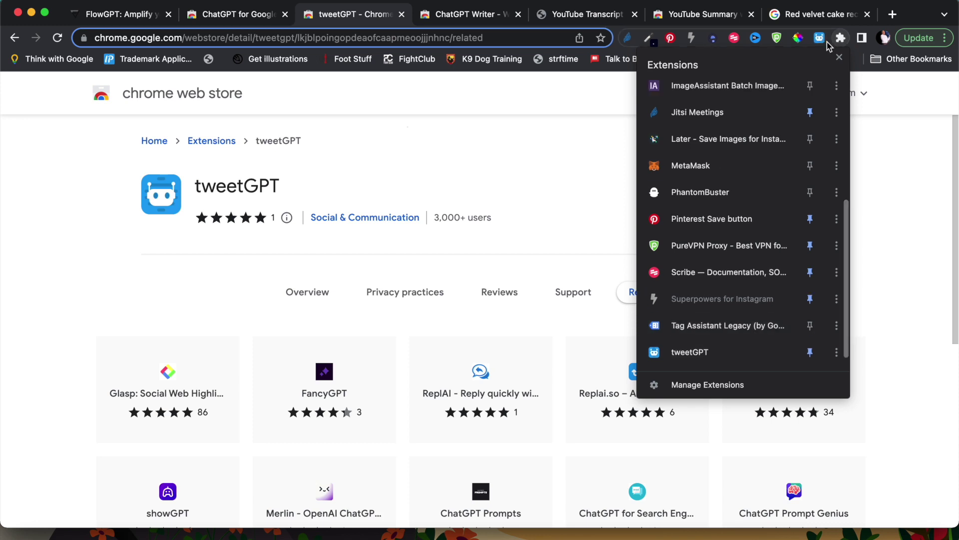
pyautogui.click(913, 15)
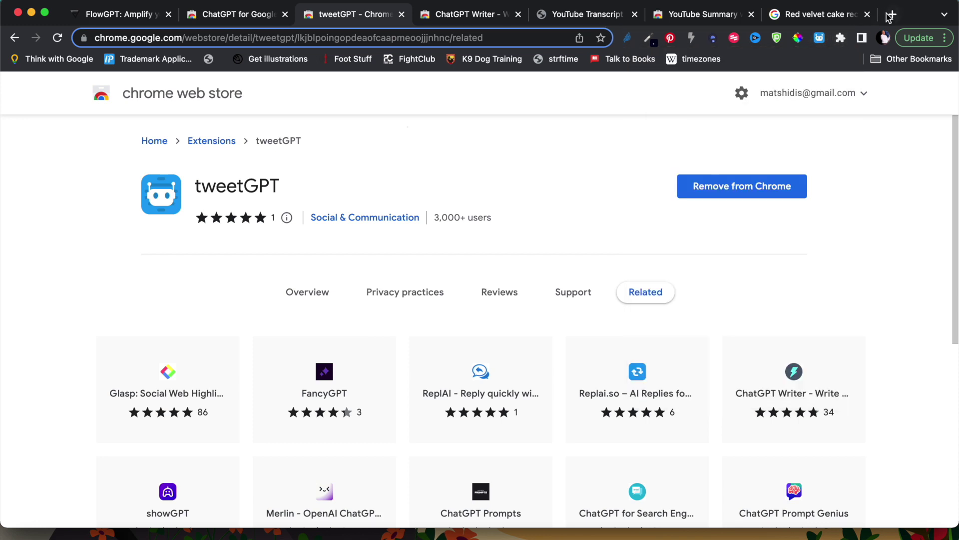
# - Open twitter.com/home in a new tab beside the red velvet cake results
pyautogui.click(822, 18)
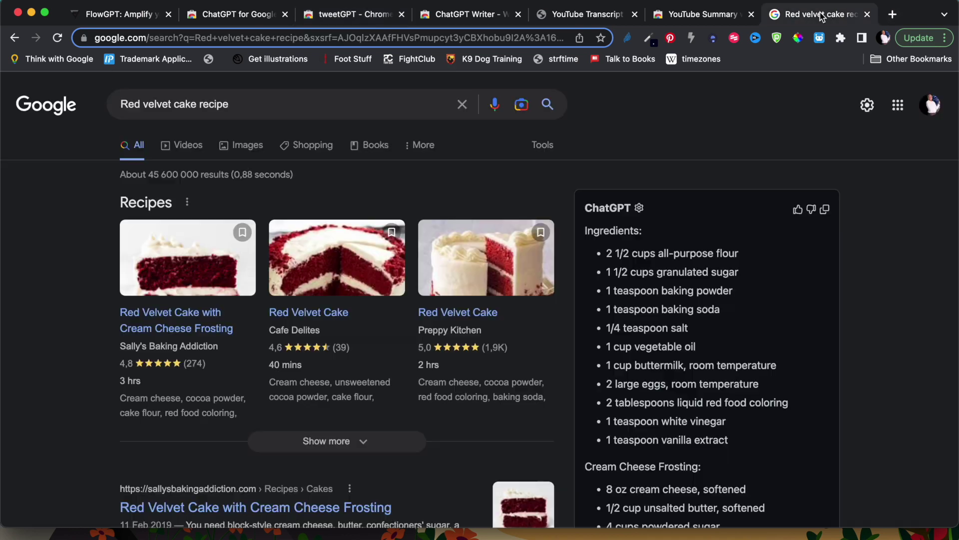
pyautogui.click(893, 15)
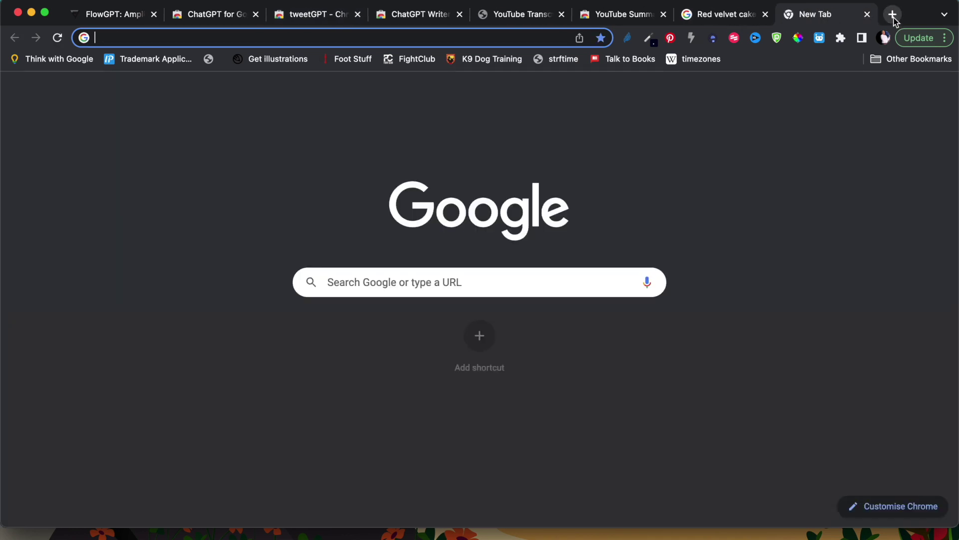
pyautogui.write('twitt')
pyautogui.press('Return')
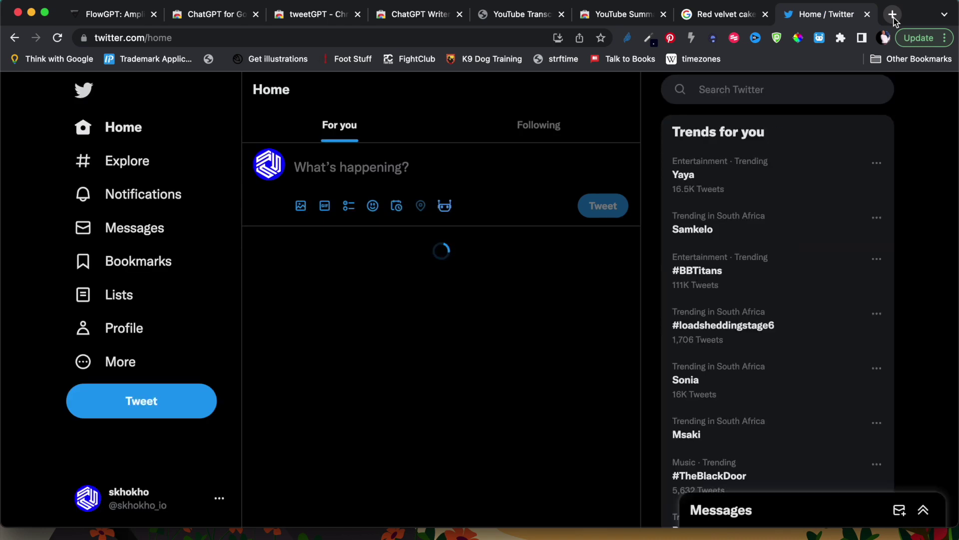
# - Generate an 'excited' tweetGPT draft, remove its signature, then select the whole draft
pyautogui.click(380, 166)
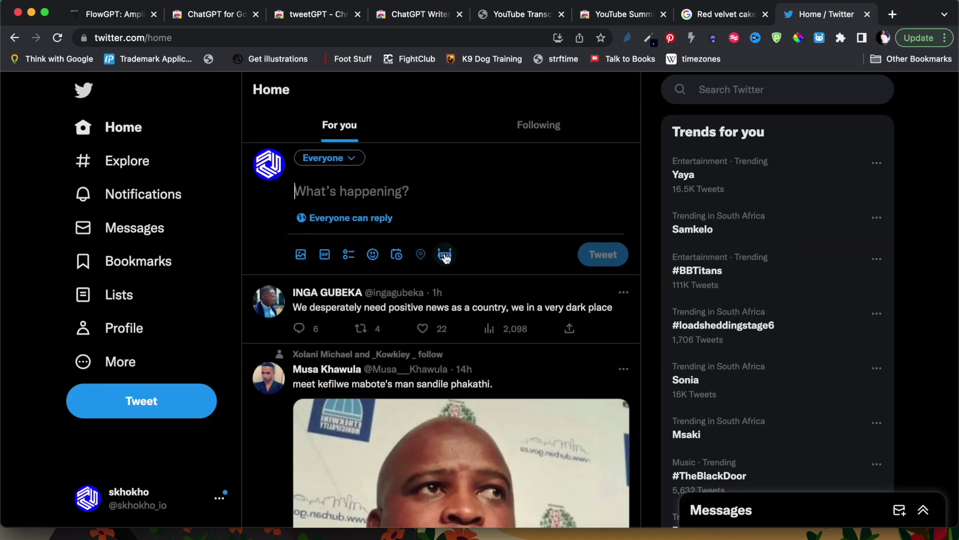
pyautogui.click(445, 255)
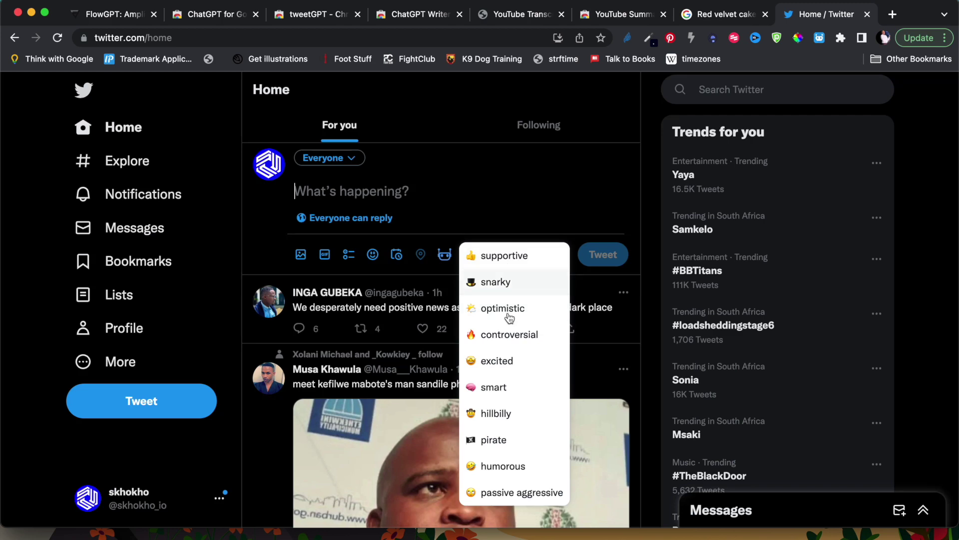
pyautogui.click(497, 364)
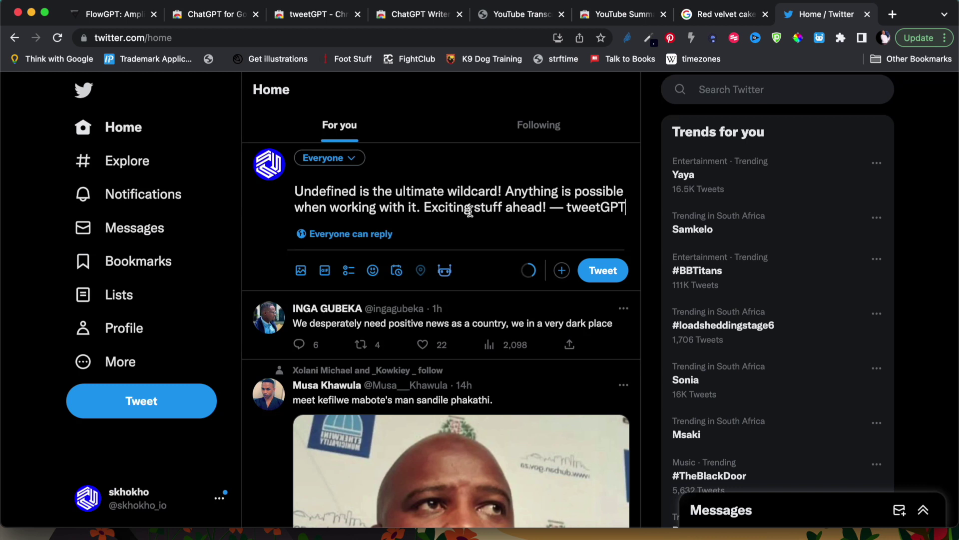
pyautogui.moveTo(565, 205); pyautogui.dragTo(630, 207)
pyautogui.press('BackSpace')
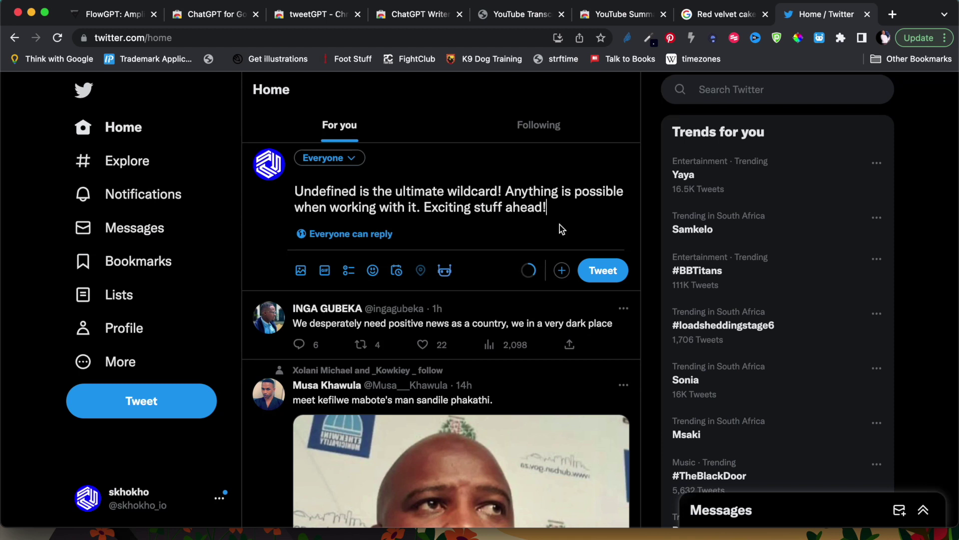
pyautogui.click(446, 271)
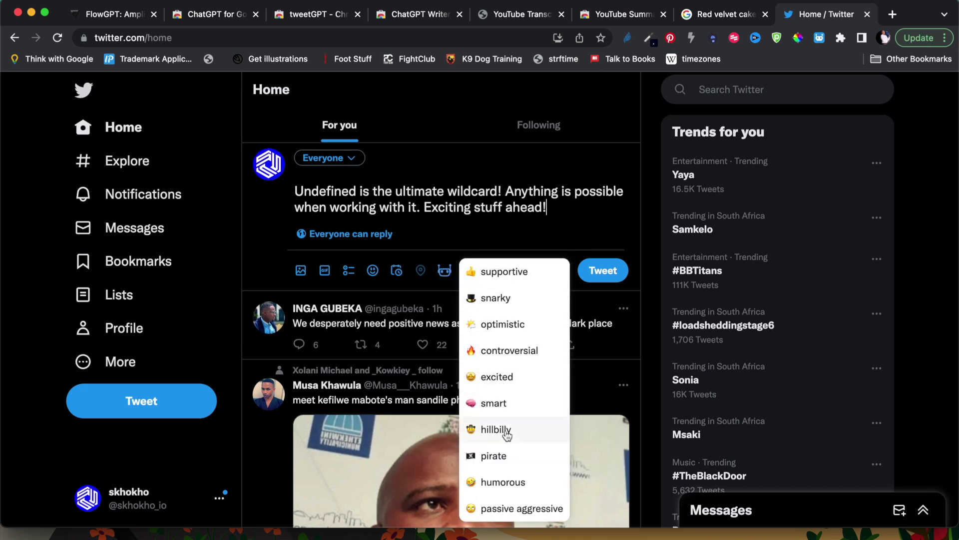
pyautogui.moveTo(549, 207); pyautogui.dragTo(288, 193)
pyautogui.press('BackSpace')
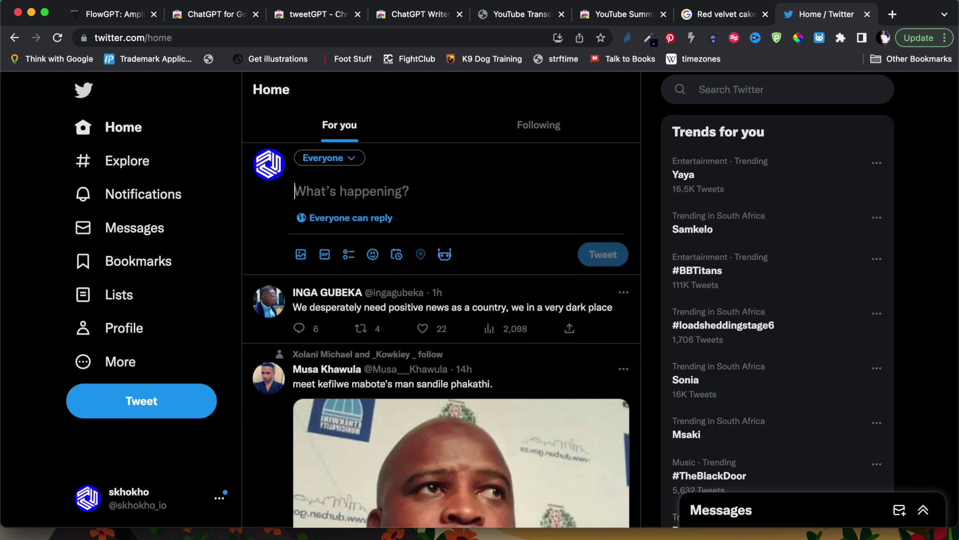
pyautogui.click(446, 256)
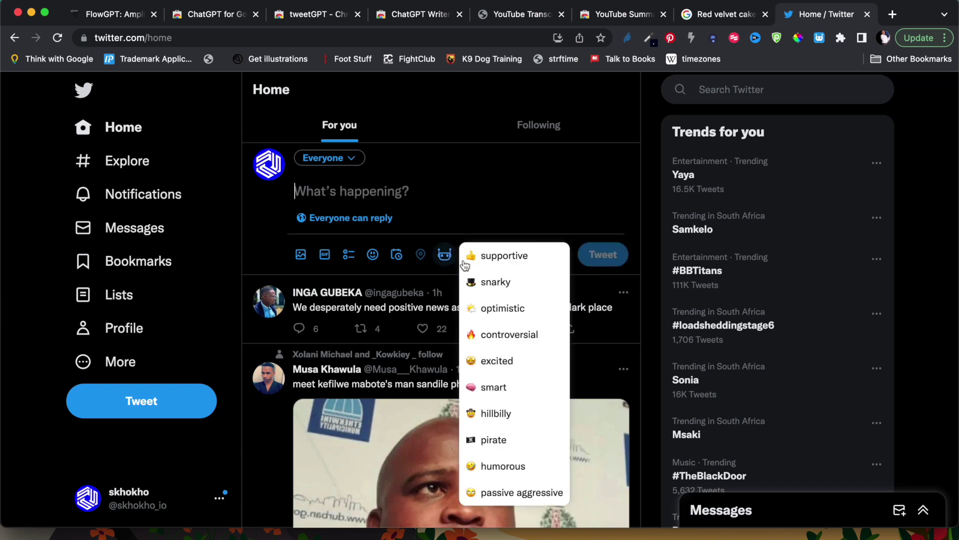
pyautogui.scroll(-2, 509, 398)
pyautogui.scroll(2, 515, 370)
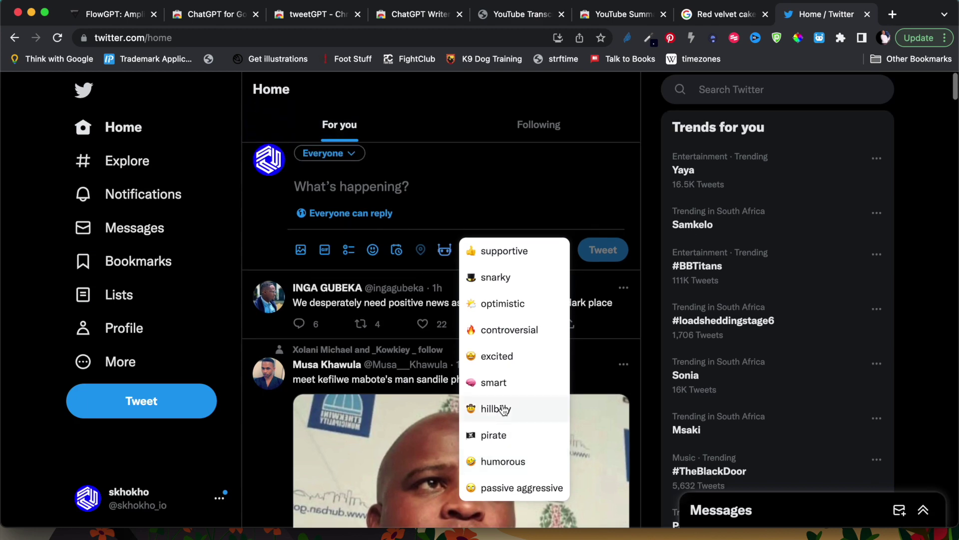
pyautogui.click(506, 384)
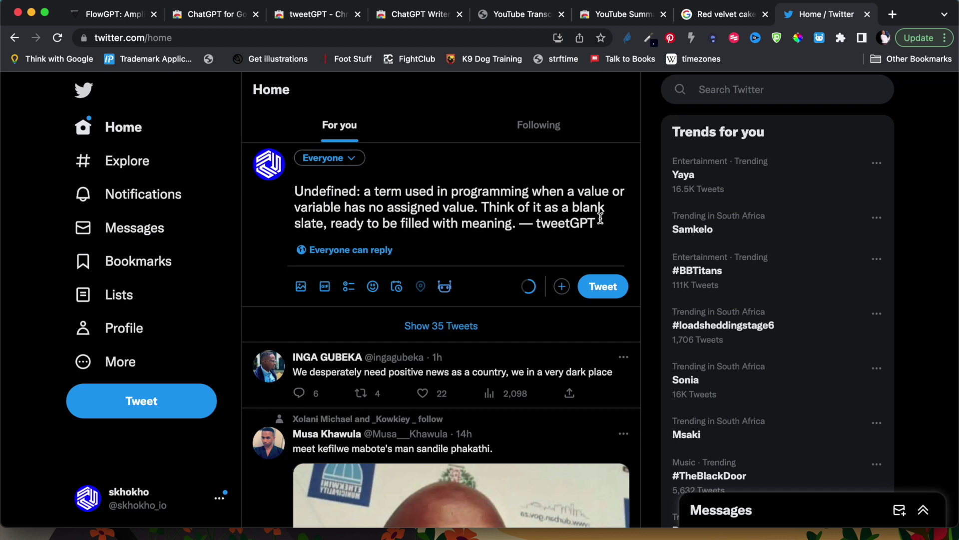
pyautogui.moveTo(602, 221); pyautogui.dragTo(527, 218)
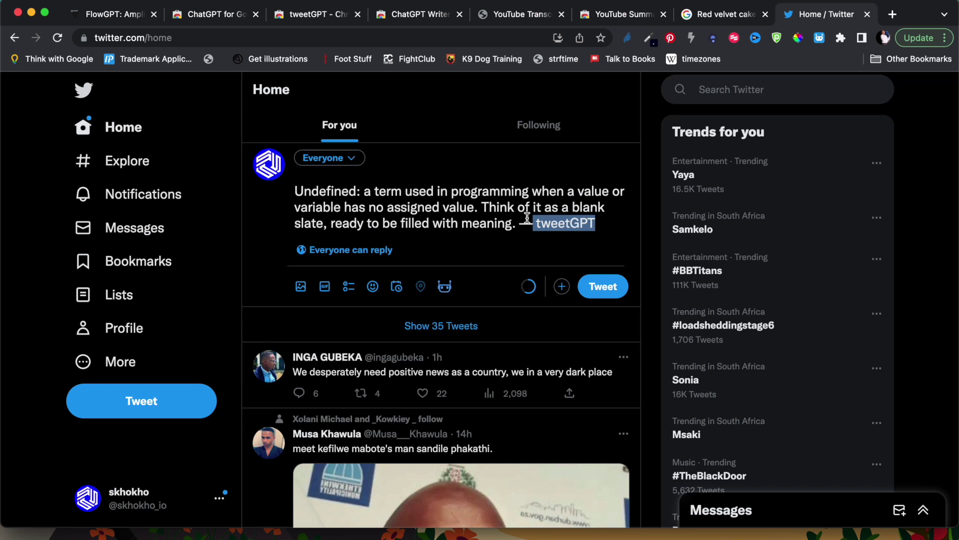
pyautogui.press('BackSpace')
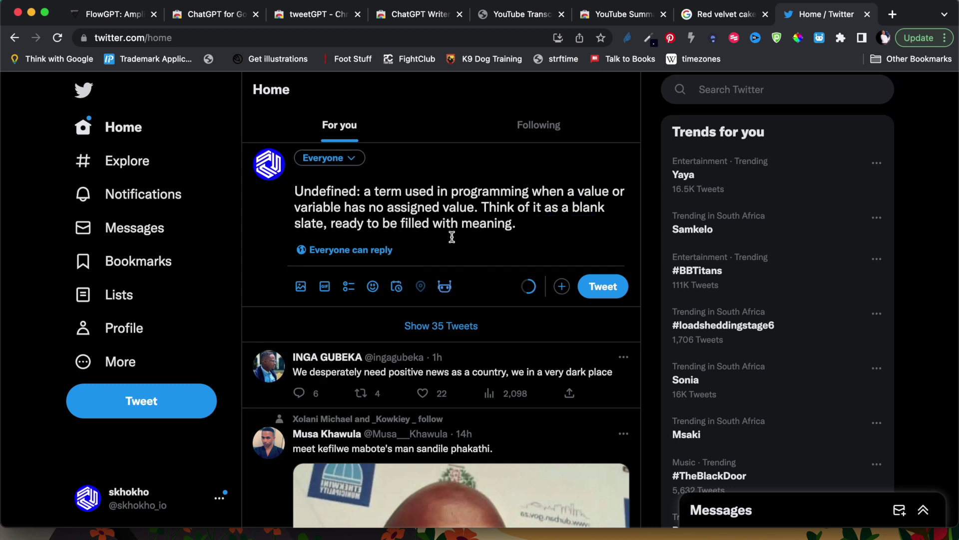
pyautogui.moveTo(524, 228); pyautogui.dragTo(287, 194)
pyautogui.press('BackSpace')
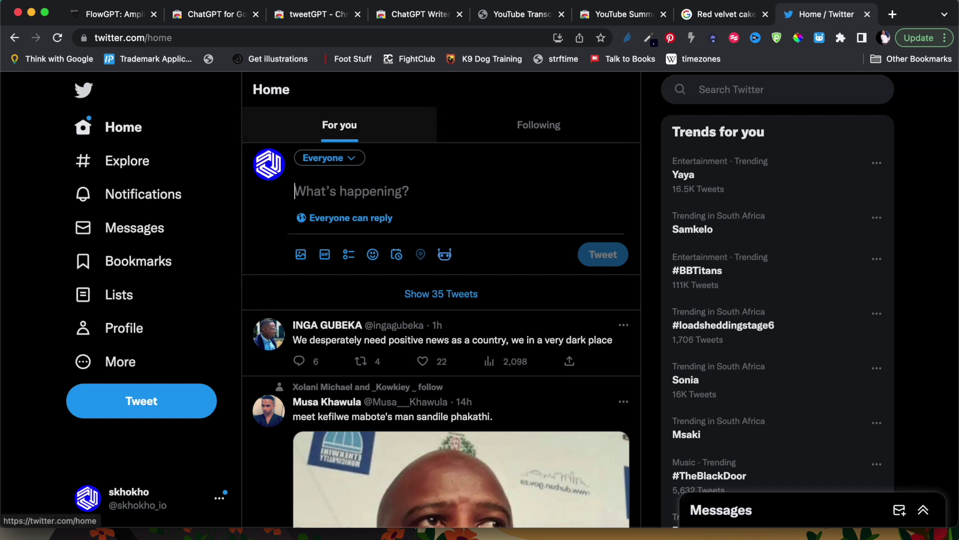
# - Close the Twitter tab and move via the tweetGPT store tab to the ChatGPT Writer listing
pyautogui.click(868, 14)
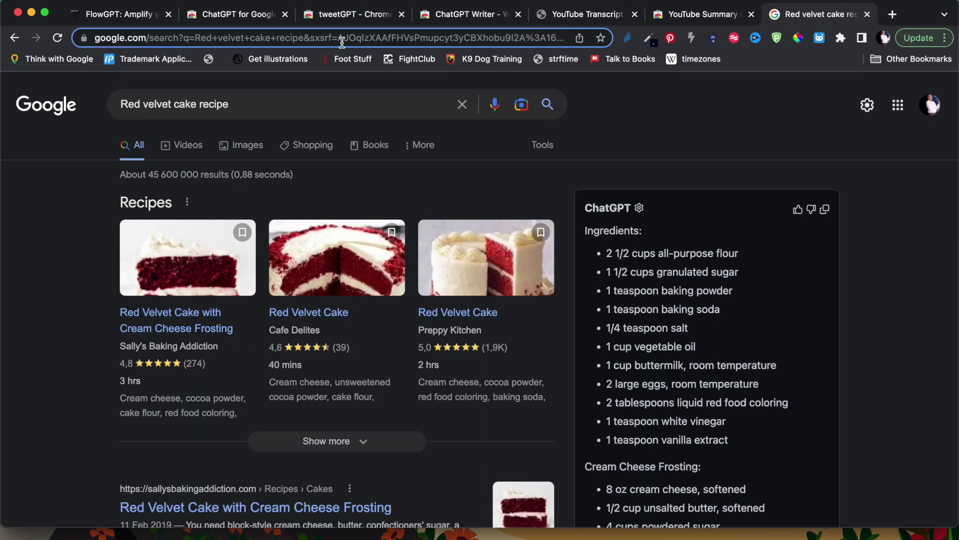
pyautogui.click(356, 14)
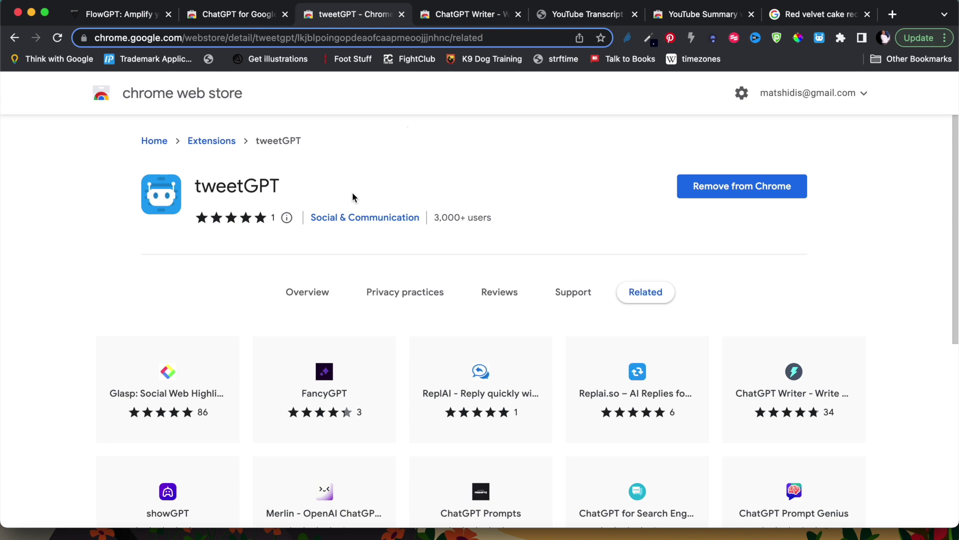
pyautogui.click(462, 15)
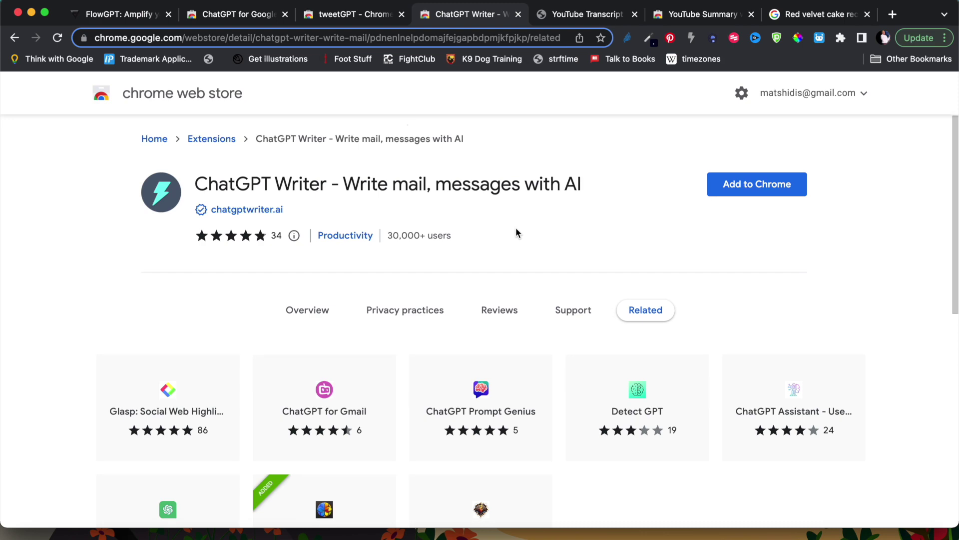
pyautogui.scroll(-10, 516, 227)
pyautogui.scroll(10, 516, 226)
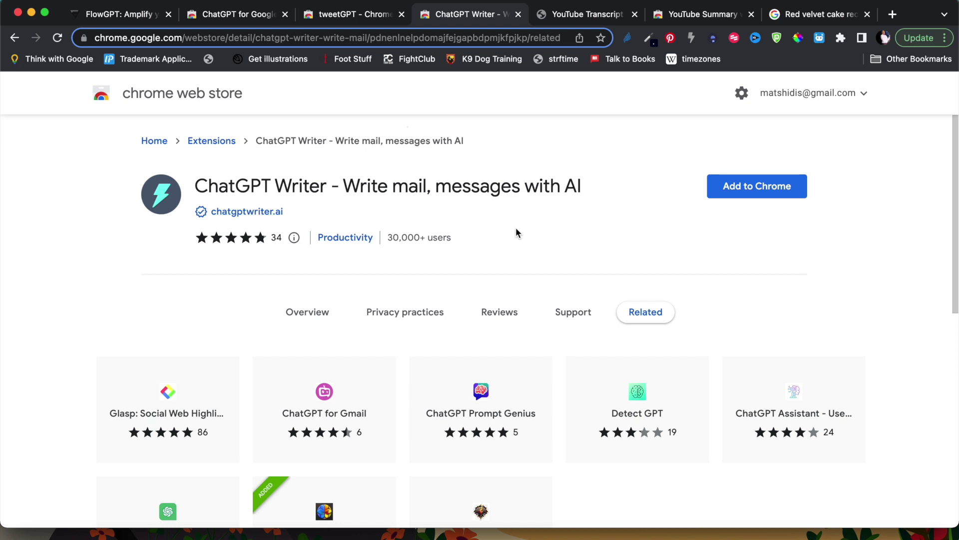
# - Peek at the ChatGPT window on the next desktop, then come back to the ChatGPT Writer store page
pyautogui.hotkey('ctrl', 'Right')
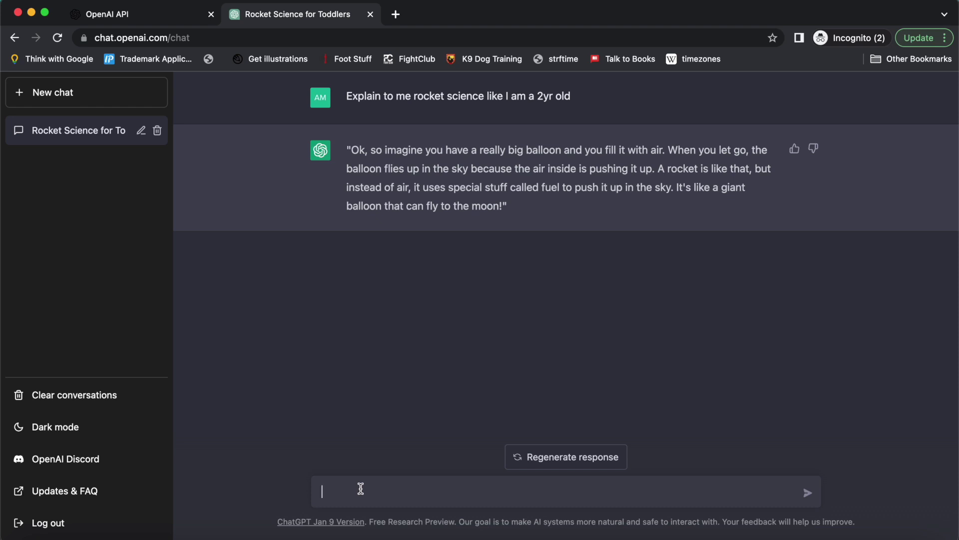
pyautogui.hotkey('ctrl', 'Left')
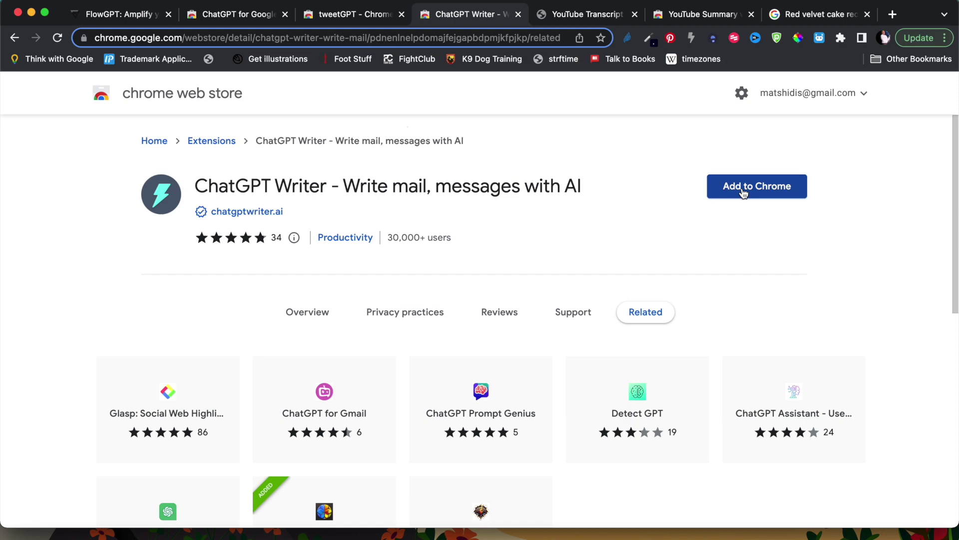
# - Add ChatGPT Writer to Chrome and pin it to the toolbar
pyautogui.click(752, 192)
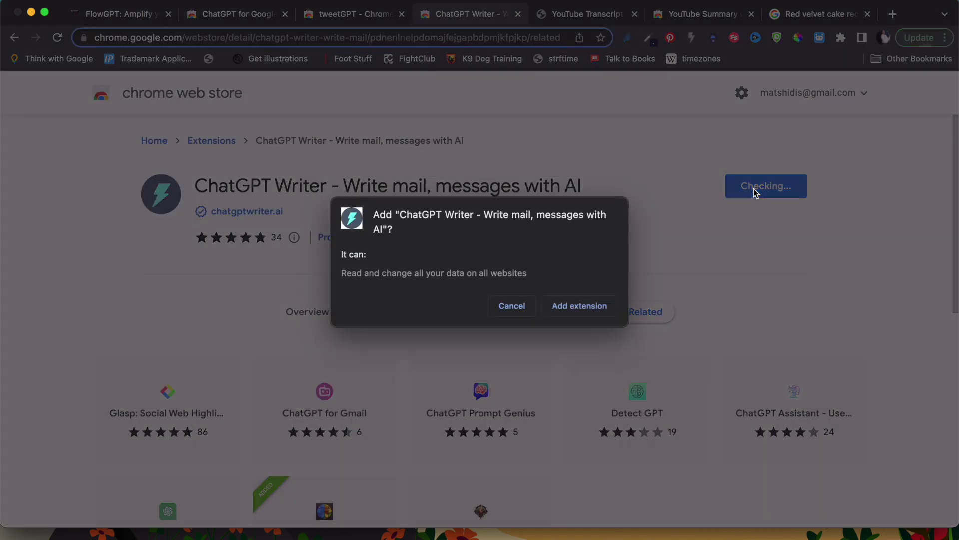
pyautogui.click(579, 308)
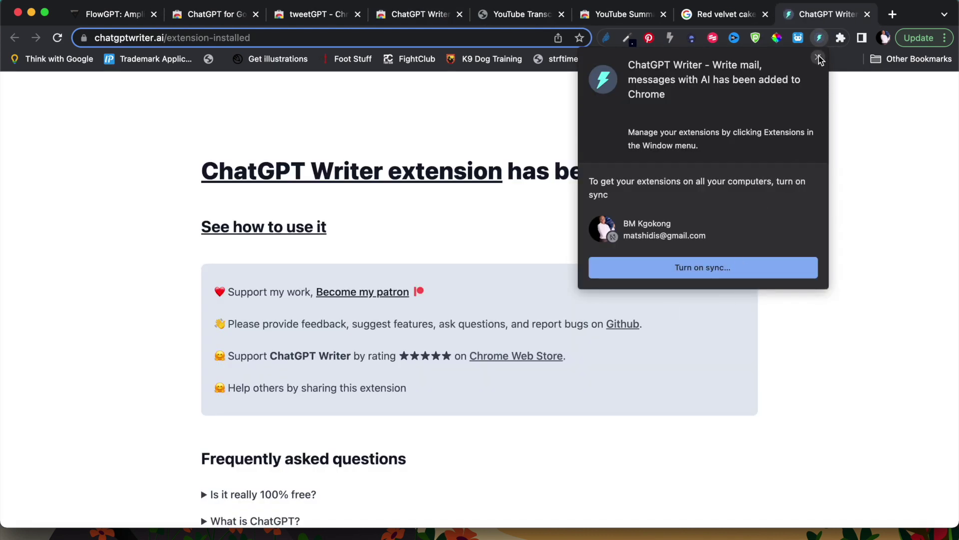
pyautogui.click(818, 58)
pyautogui.click(841, 38)
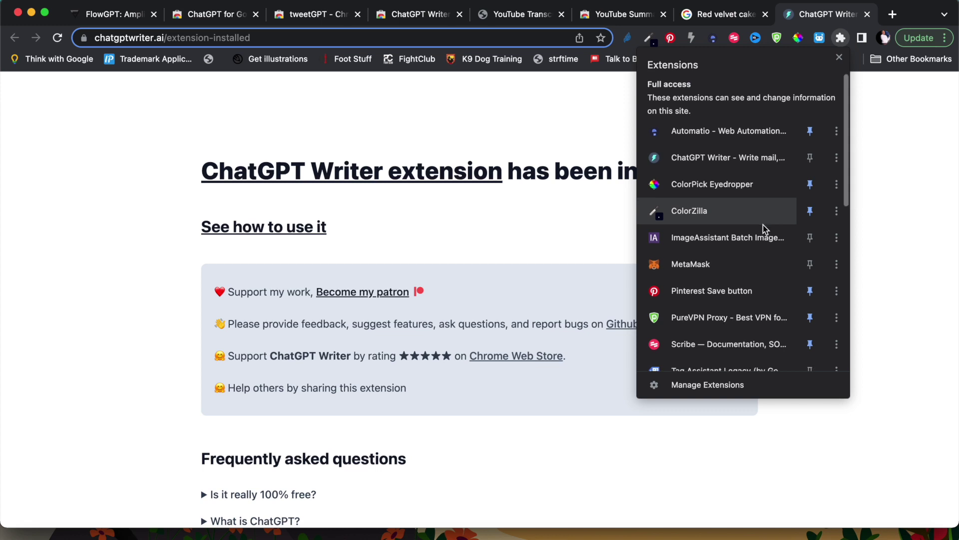
pyautogui.click(810, 158)
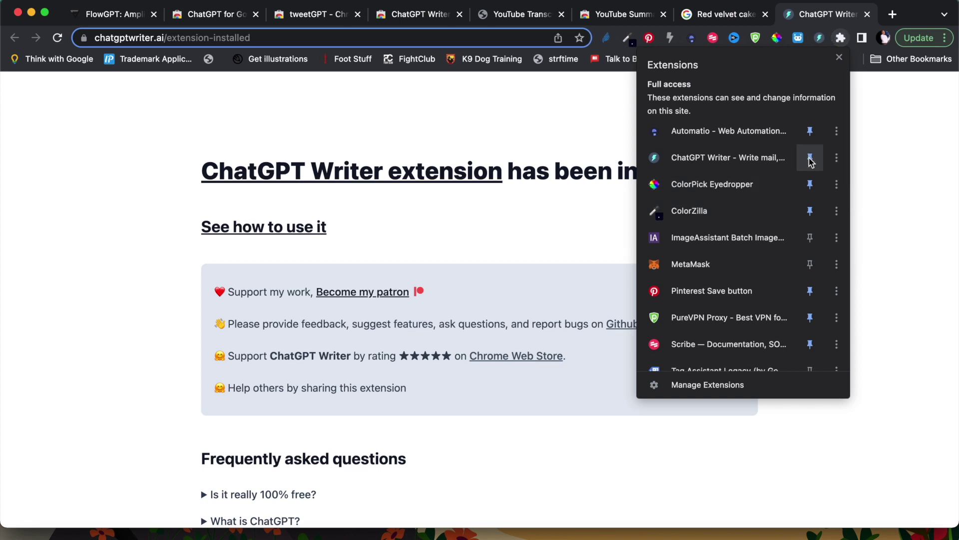
pyautogui.click(870, 173)
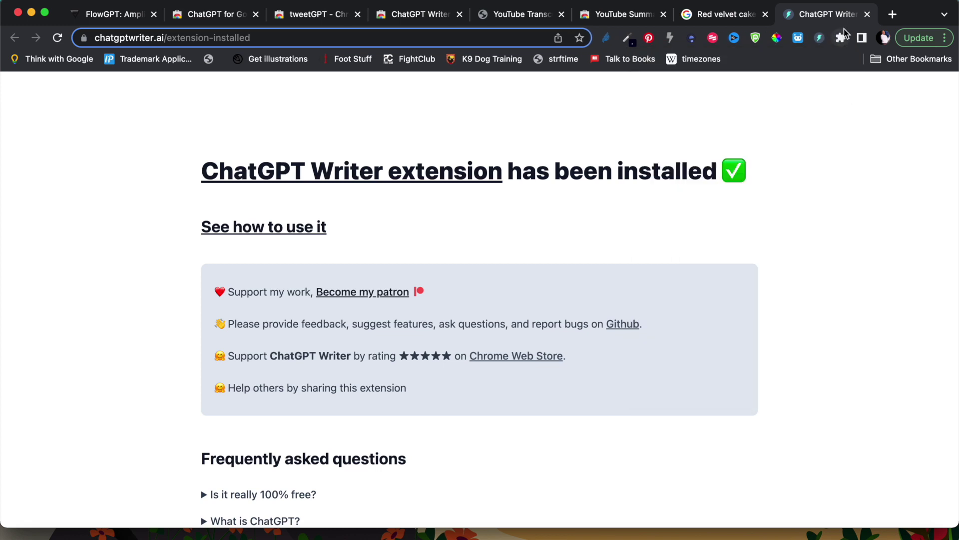
# - Open gmail.com in a new tab
pyautogui.click(893, 15)
pyautogui.write('gmail.com')
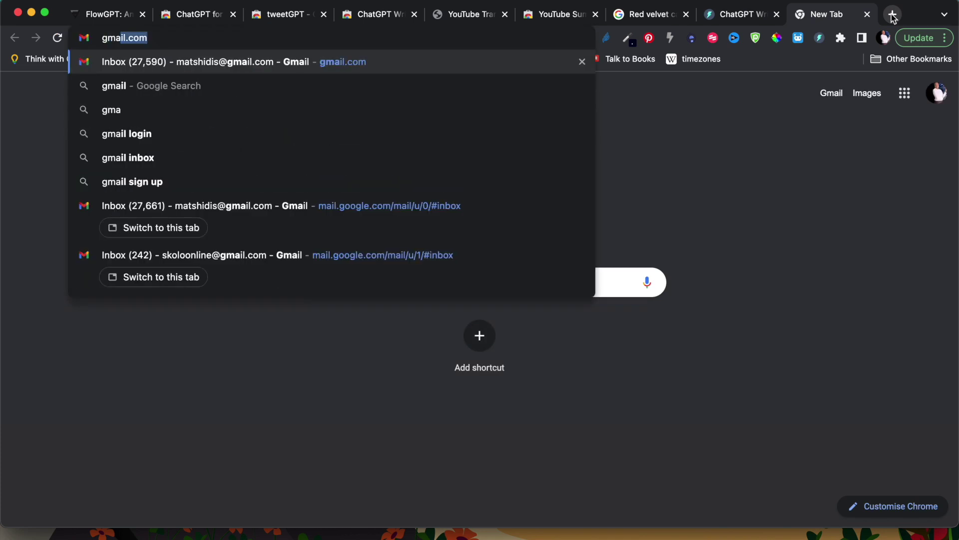
pyautogui.press('Return')
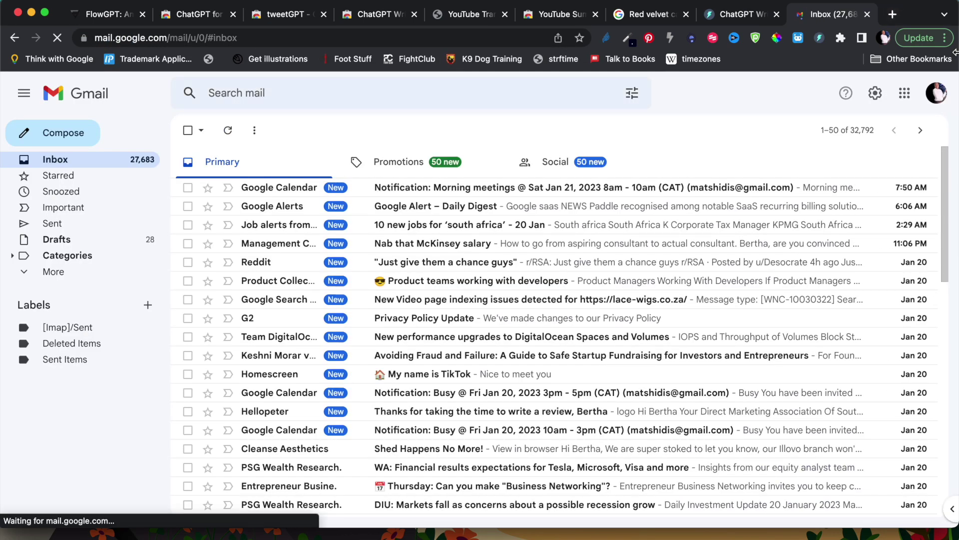
# - Switch to the other Google account's inbox and close the old inbox tab
pyautogui.click(937, 93)
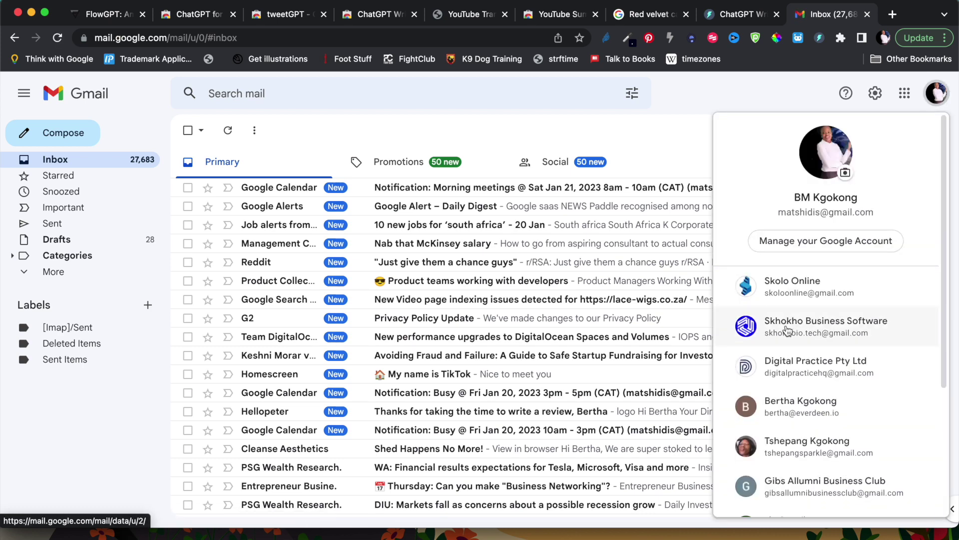
pyautogui.click(800, 287)
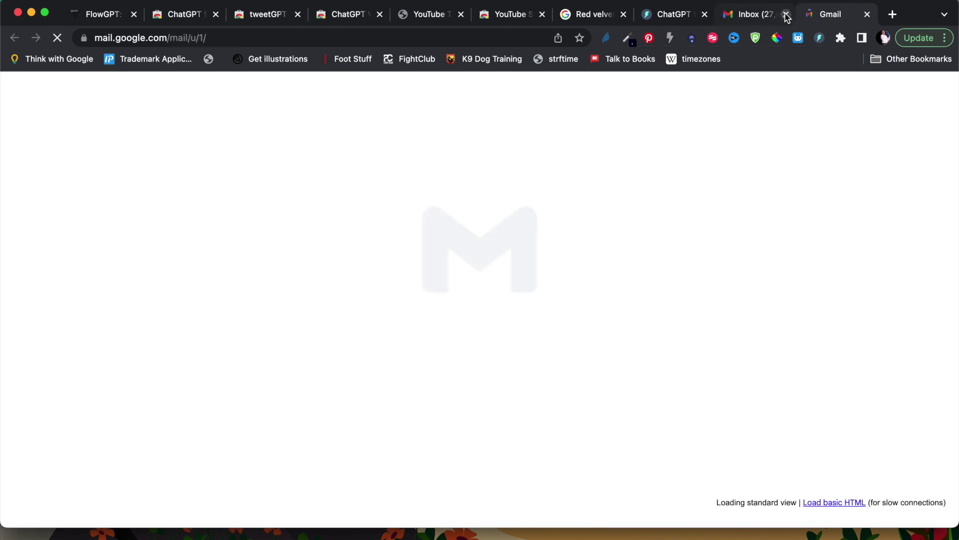
pyautogui.click(787, 15)
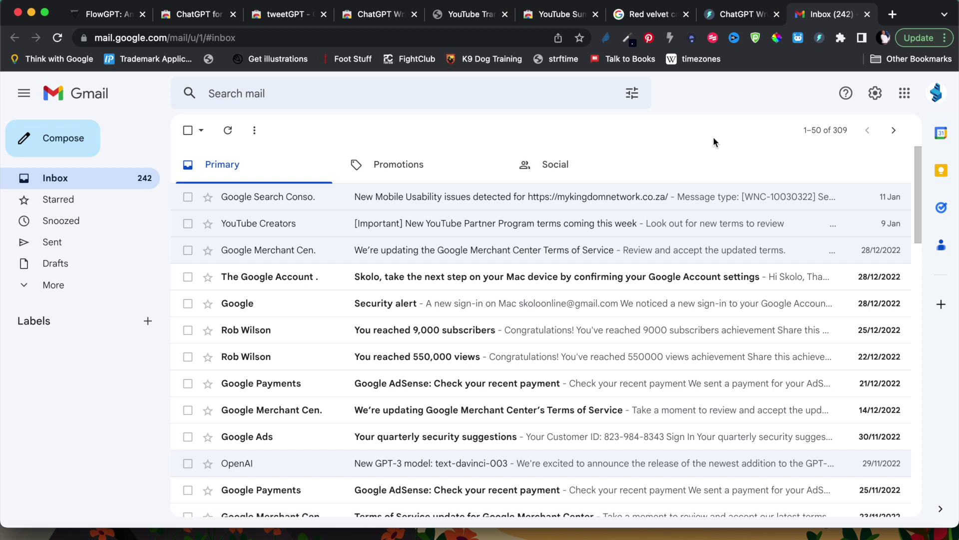
# - Compose an email to the contact with subject 'Request for leave' and body starting 'Good day,'
pyautogui.click(88, 131)
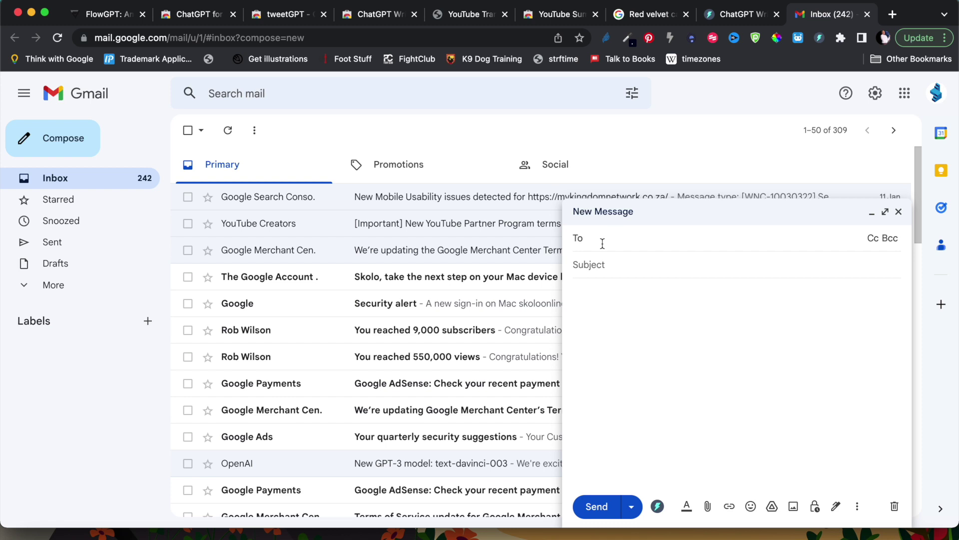
pyautogui.write('bertha')
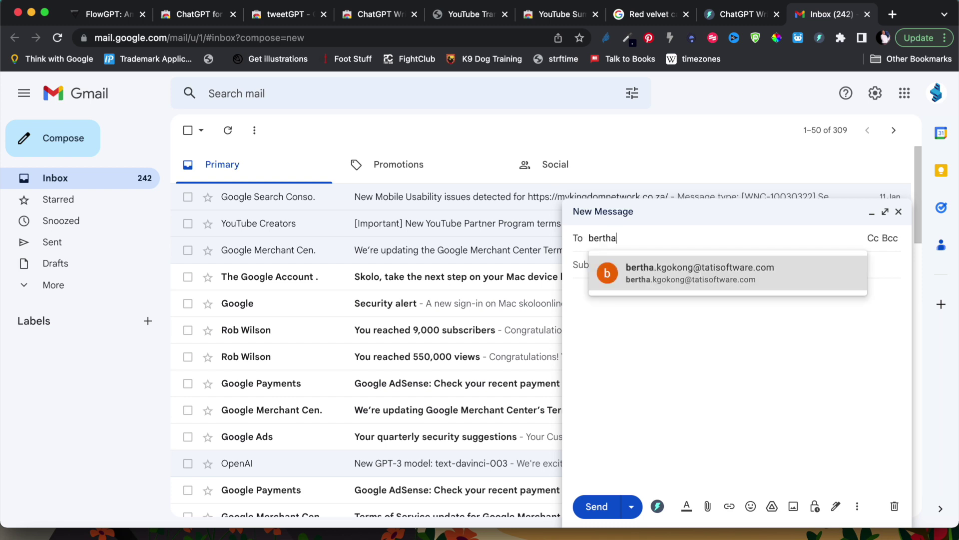
pyautogui.press('Return')
pyautogui.press('Tab')
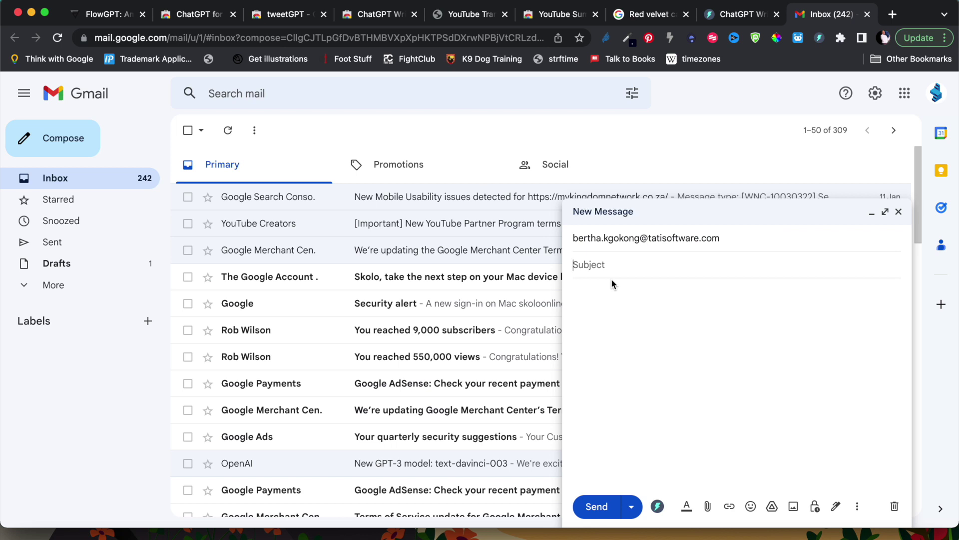
pyautogui.write('Request for leave')
pyautogui.click(615, 295)
pyautogui.write('Good day,')
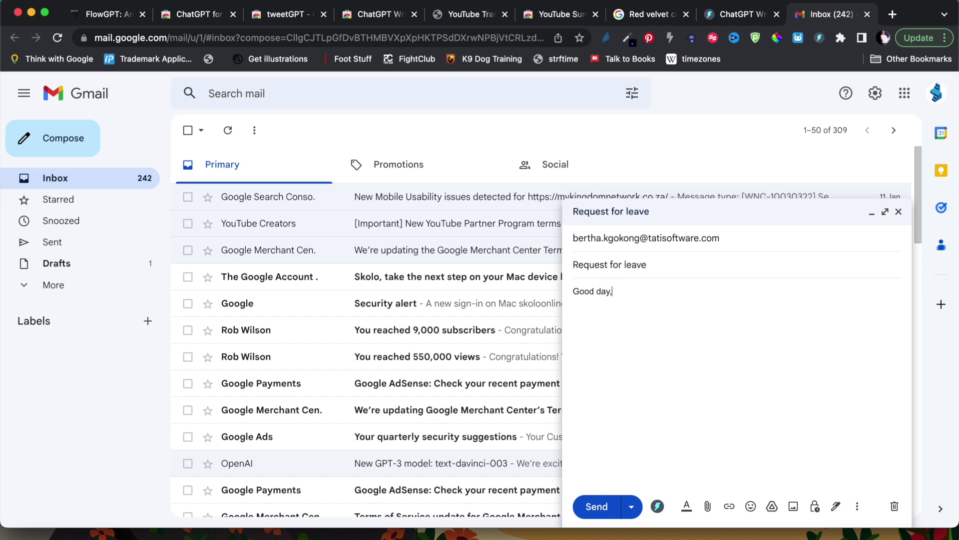
pyautogui.press('Return')
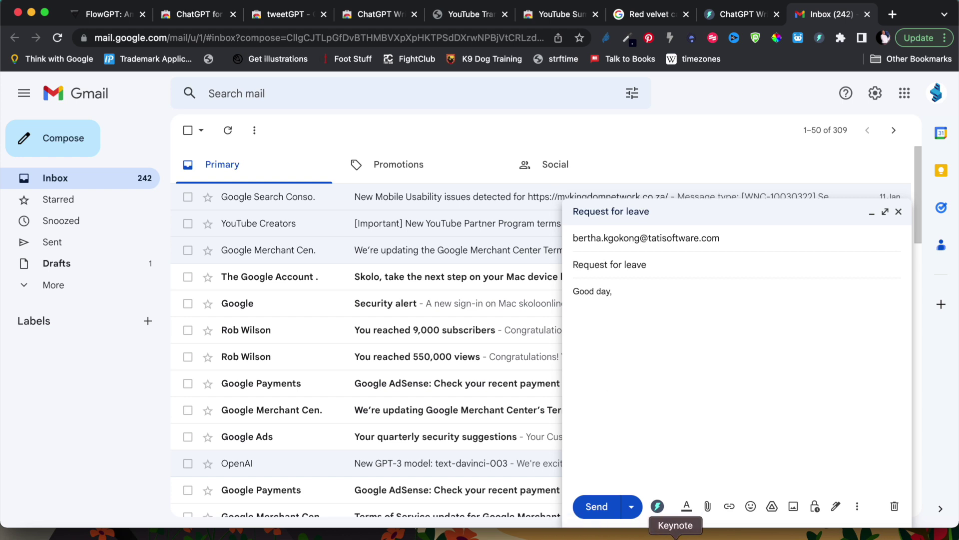
# - Prompt ChatGPT Writer to explain to the boss you're under the weather today, and insert the result
pyautogui.click(657, 506)
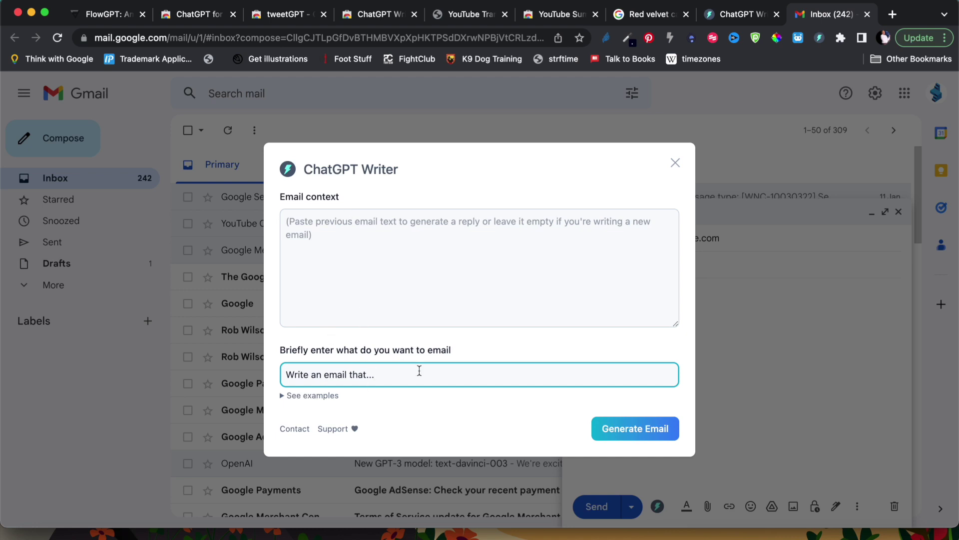
pyautogui.press('BackSpace')
pyautogui.press('BackSpace')
pyautogui.write('explains to my boss wha')
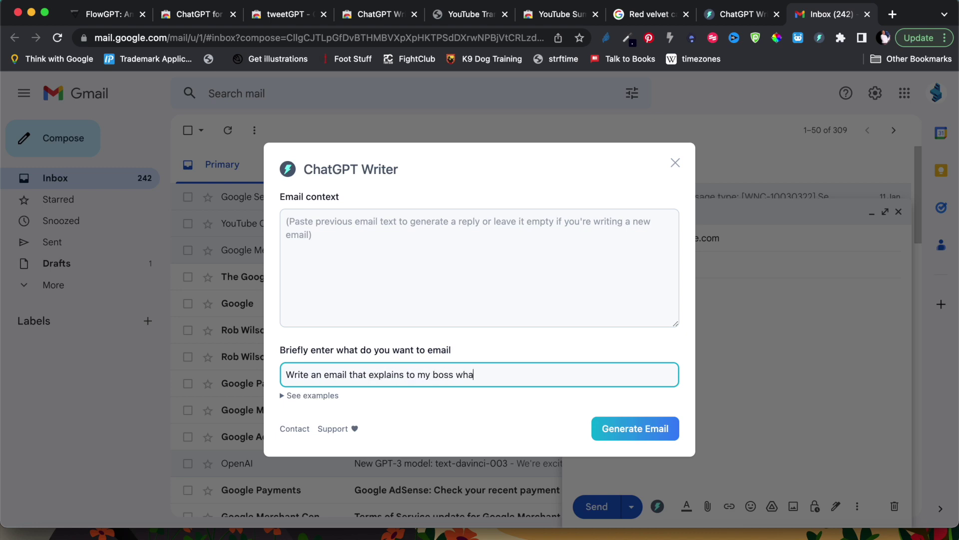
pyautogui.write('t I cannot show up for work ')
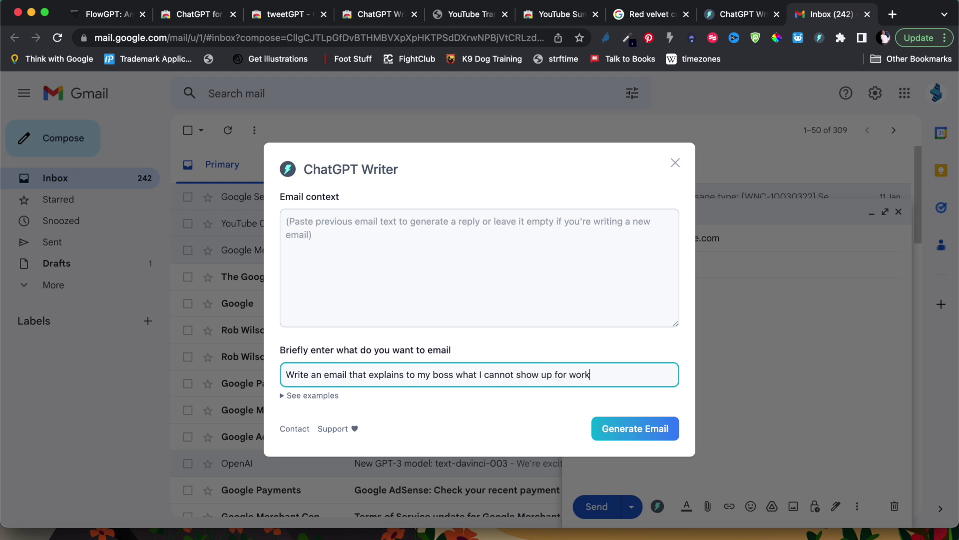
pyautogui.write('today, I am felleling a little bt')
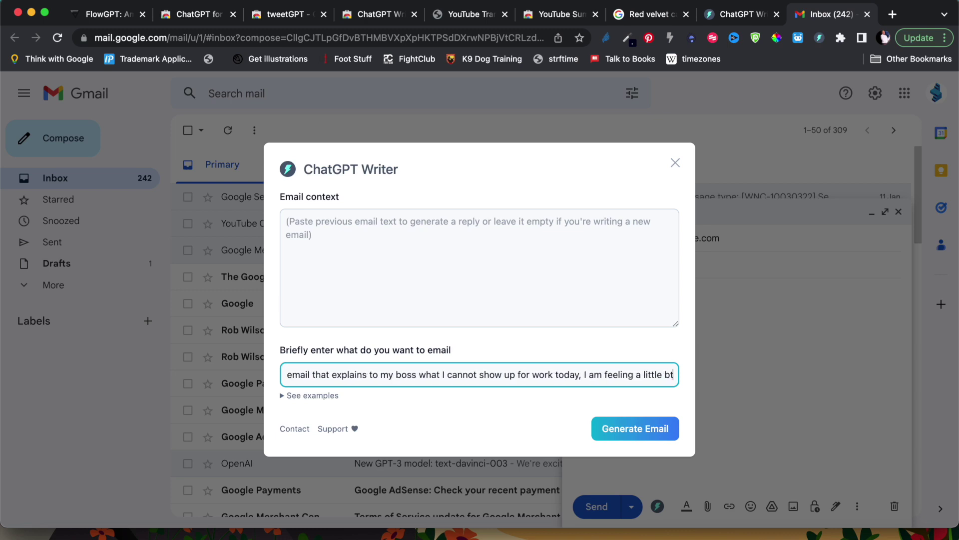
pyautogui.press('BackSpace')
pyautogui.write('it')
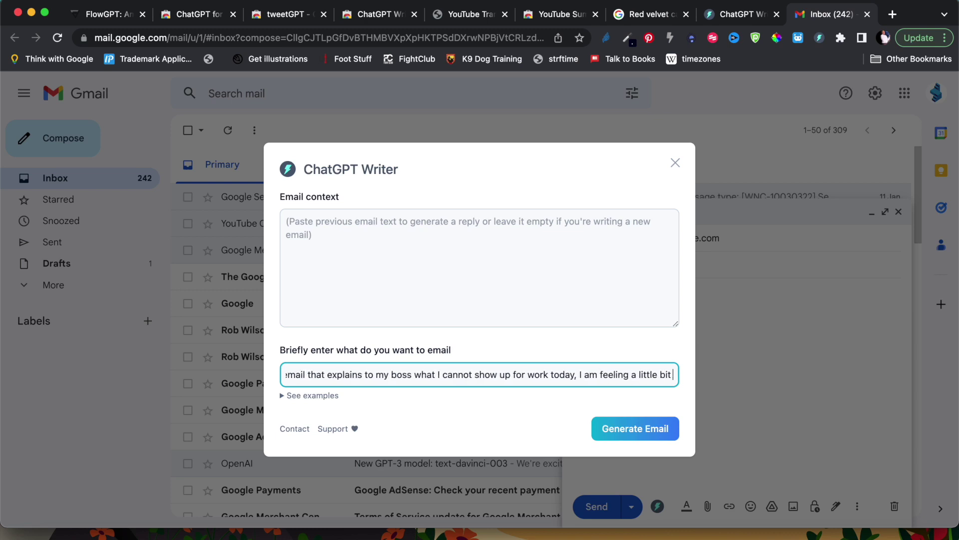
pyautogui.write(' under the we')
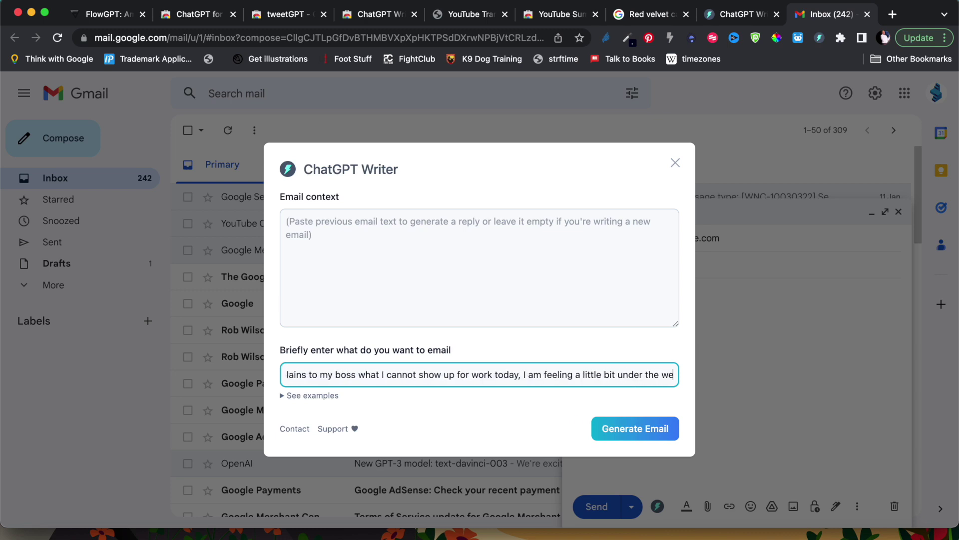
pyautogui.write('ather.')
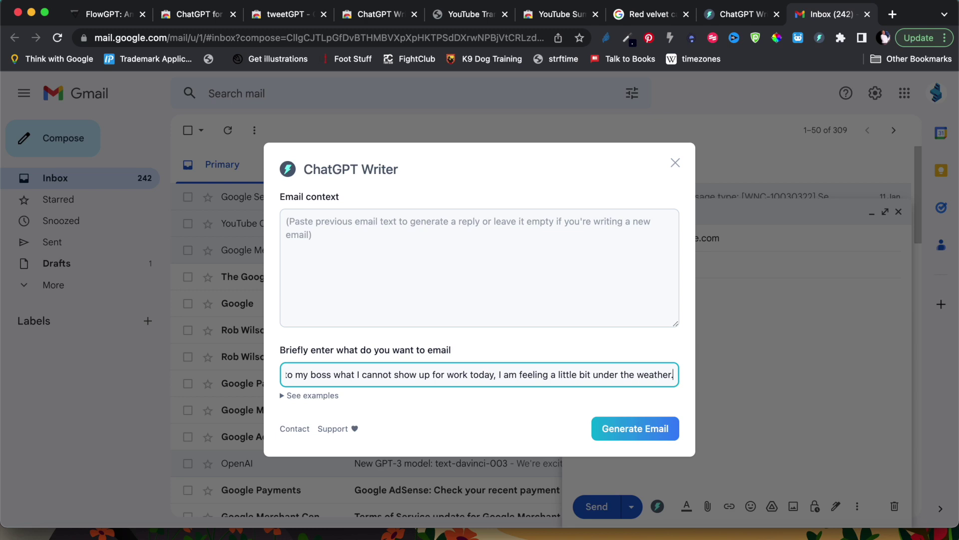
pyautogui.click(635, 428)
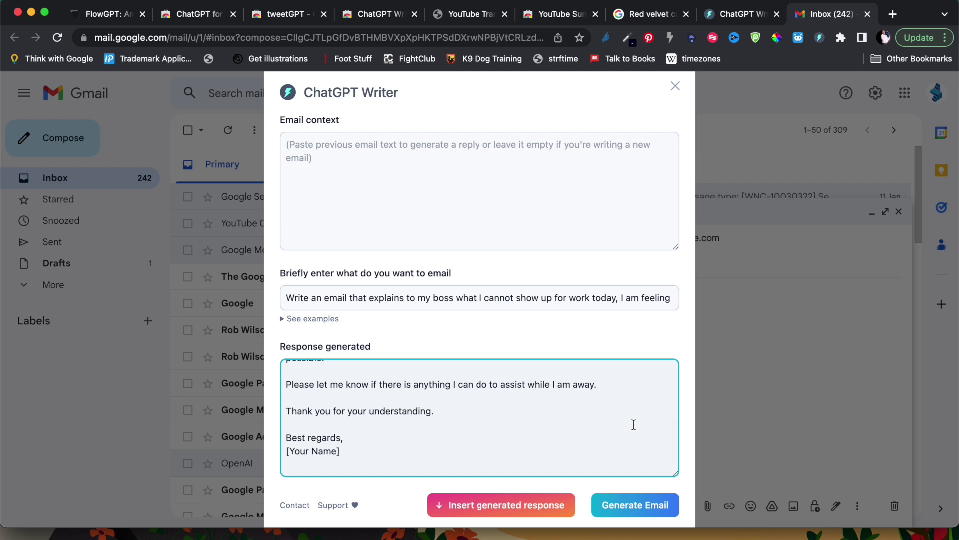
pyautogui.click(500, 505)
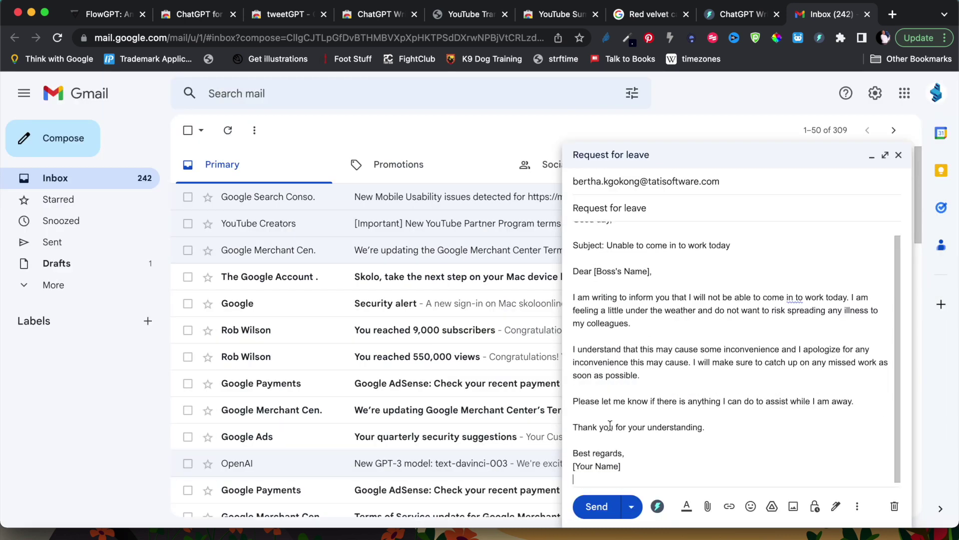
# - Delete the duplicate Subject line, the 'Dear [Boss's Name]' line and the extra blank line
pyautogui.scroll(1, 665, 417)
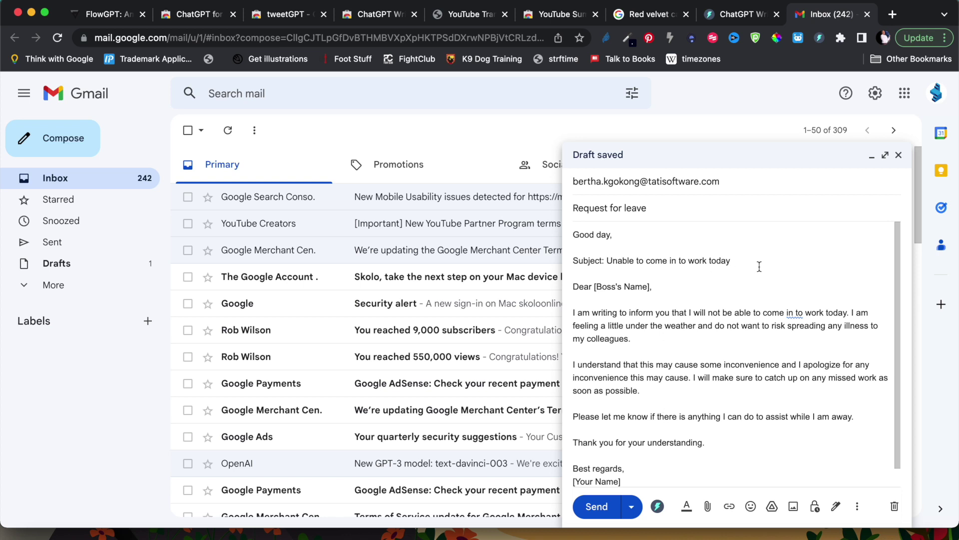
pyautogui.moveTo(731, 260); pyautogui.dragTo(571, 261)
pyautogui.press('BackSpace')
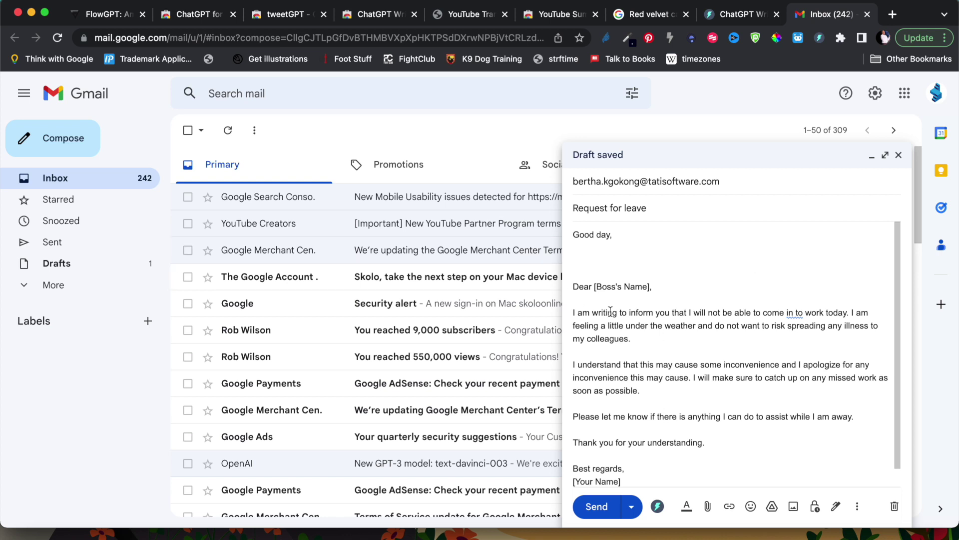
pyautogui.moveTo(668, 286); pyautogui.dragTo(575, 266)
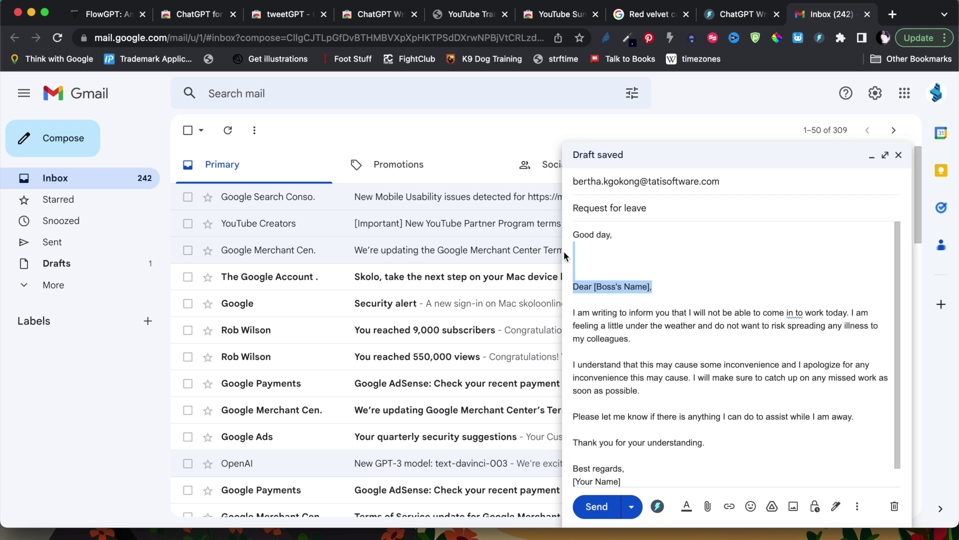
pyautogui.press('BackSpace')
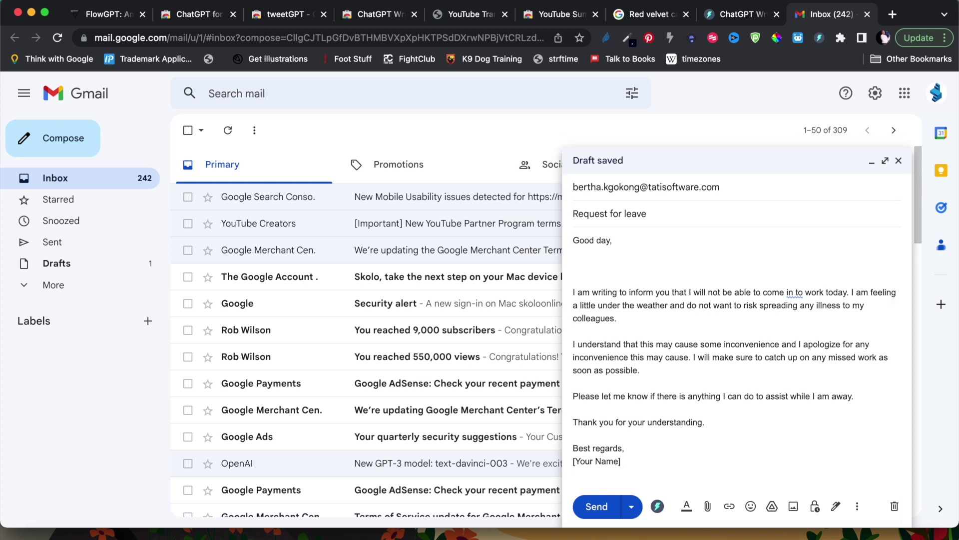
pyautogui.press('BackSpace')
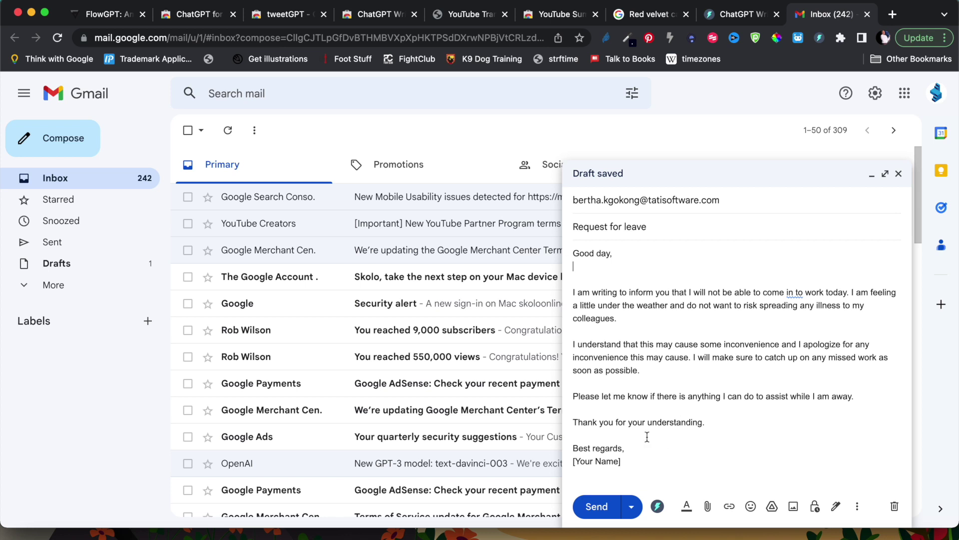
# - Replace [Your Name] with the sender's full name and send the email
pyautogui.moveTo(633, 462); pyautogui.dragTo(555, 467)
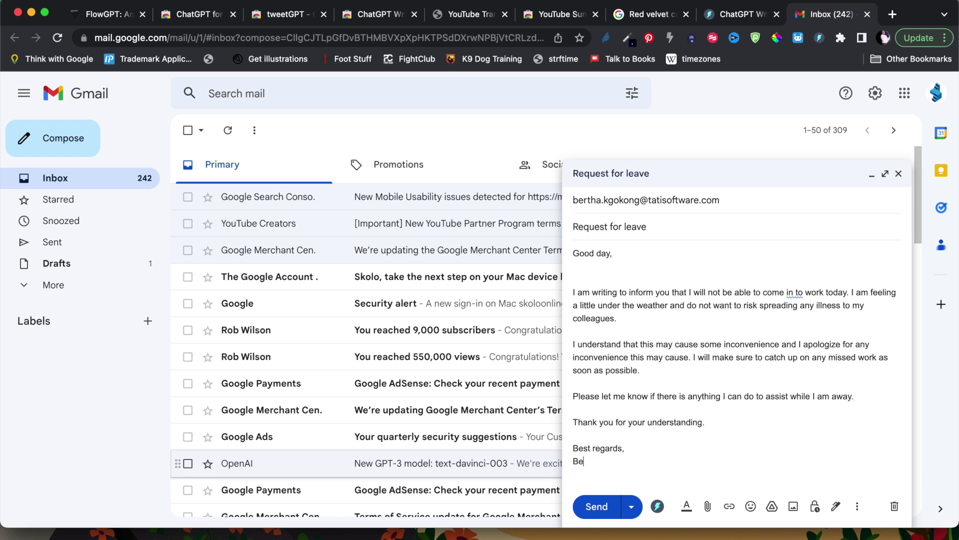
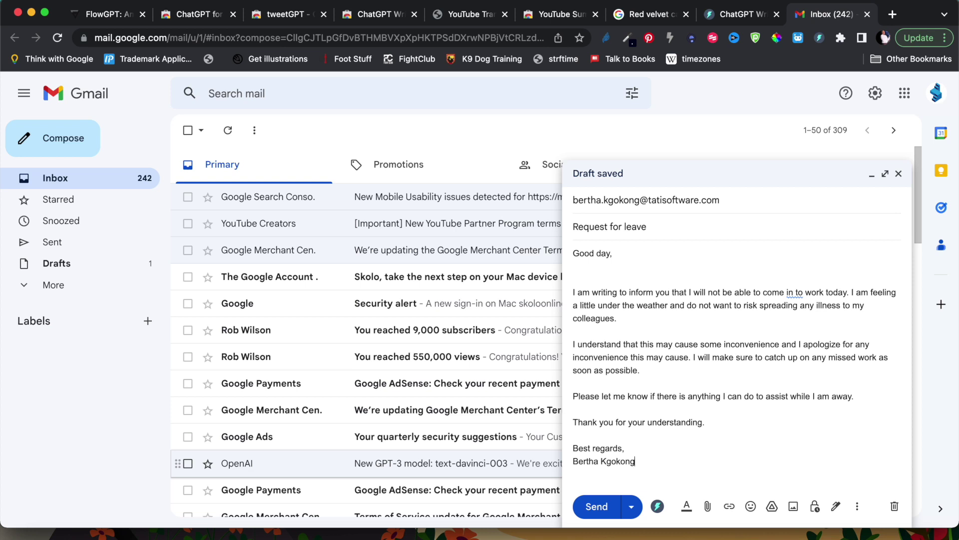
pyautogui.click(602, 509)
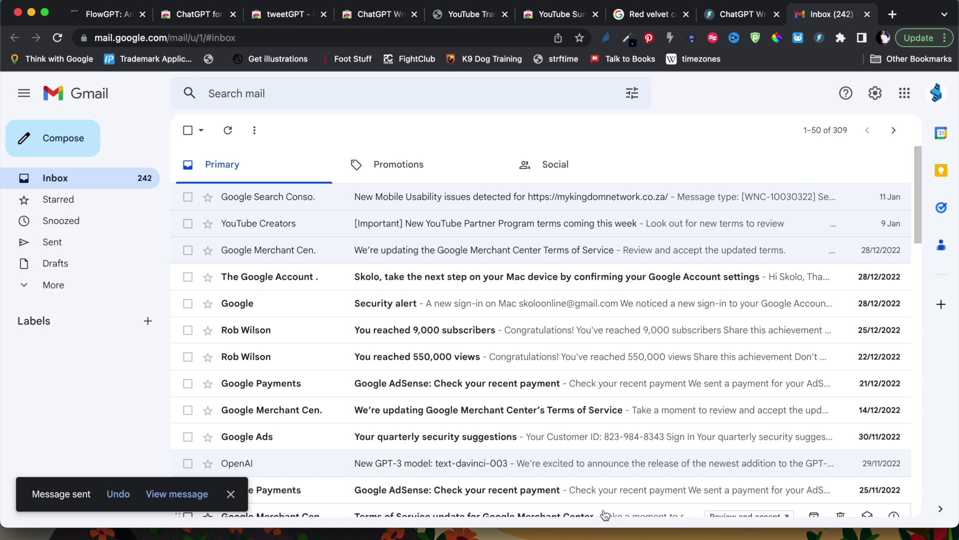
# - Look over the ChatGPT Writer pages, then bring up youtubetranscript.com's 'Get a transcript' page
pyautogui.click(736, 19)
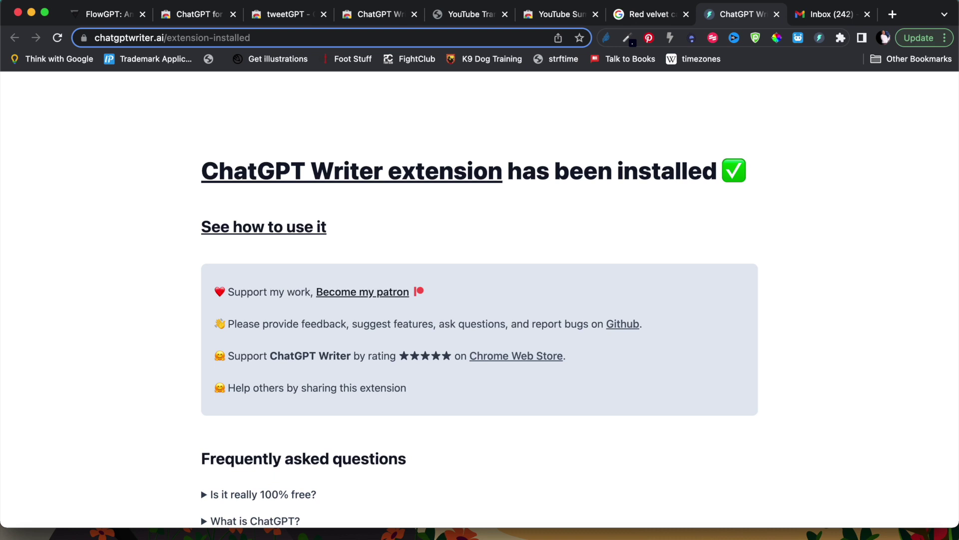
pyautogui.click(367, 16)
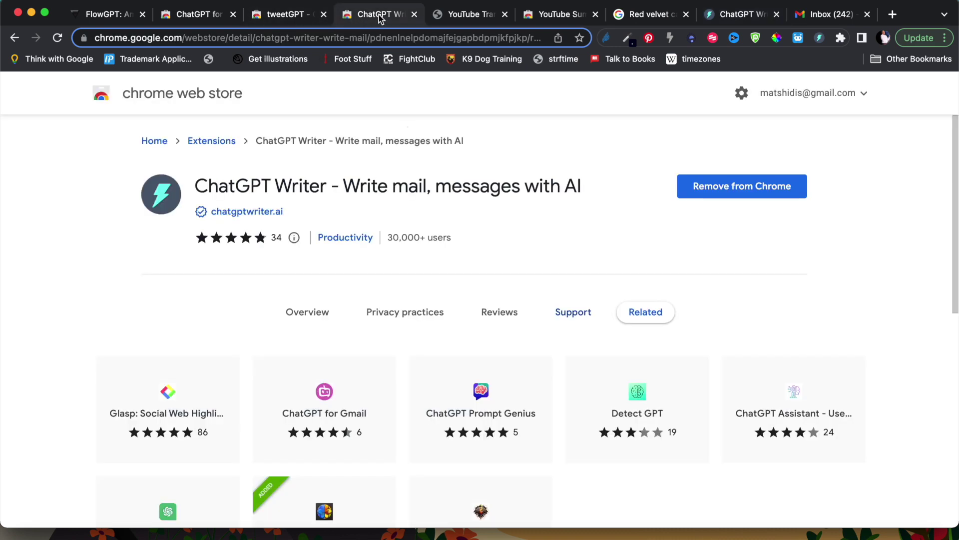
pyautogui.click(466, 19)
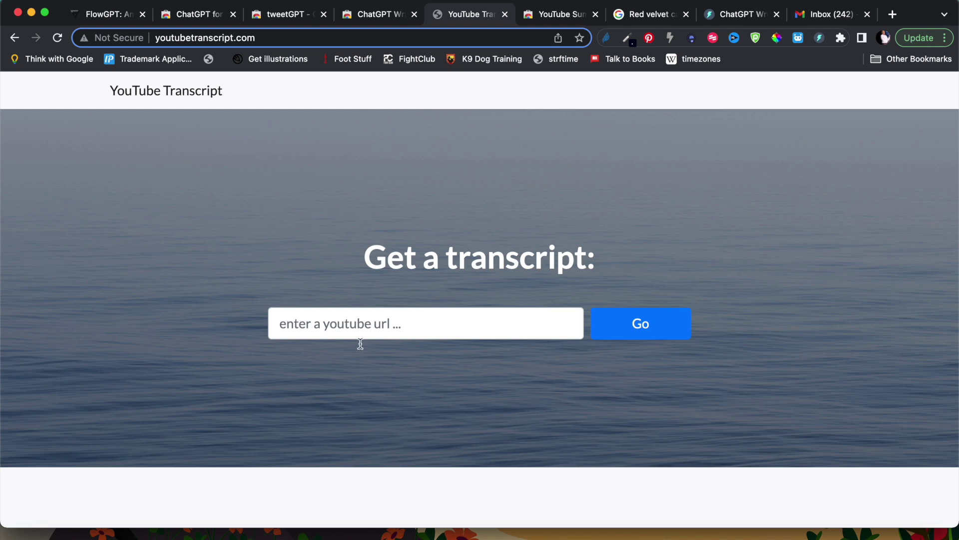
# - Open youtube.com in a new tab and go to your own channel
pyautogui.click(894, 15)
pyautogui.write('youtube.com')
pyautogui.press('Return')
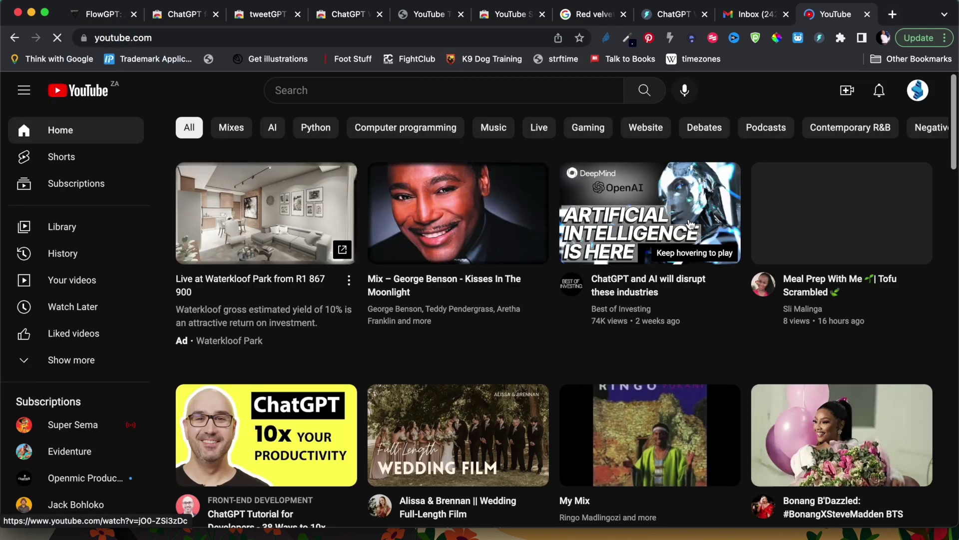
pyautogui.click(915, 91)
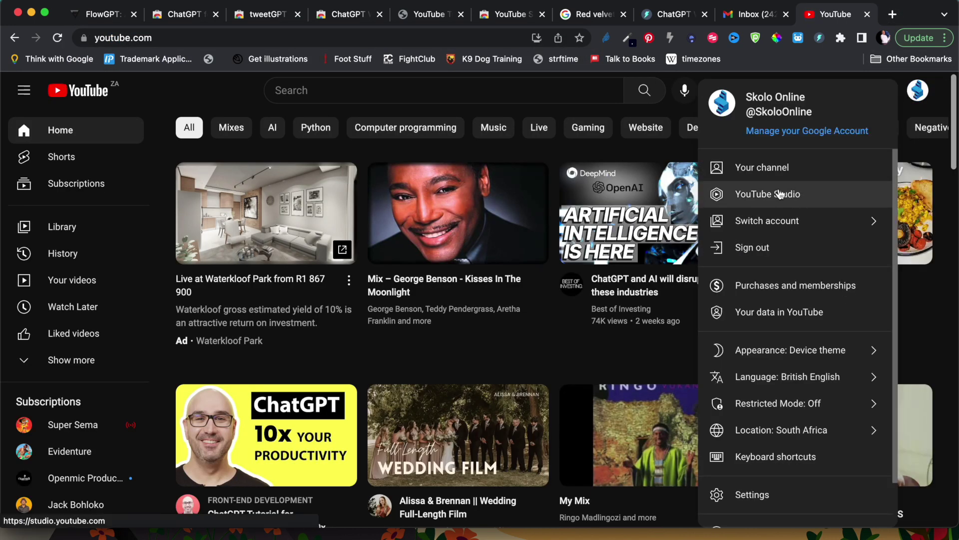
pyautogui.click(782, 172)
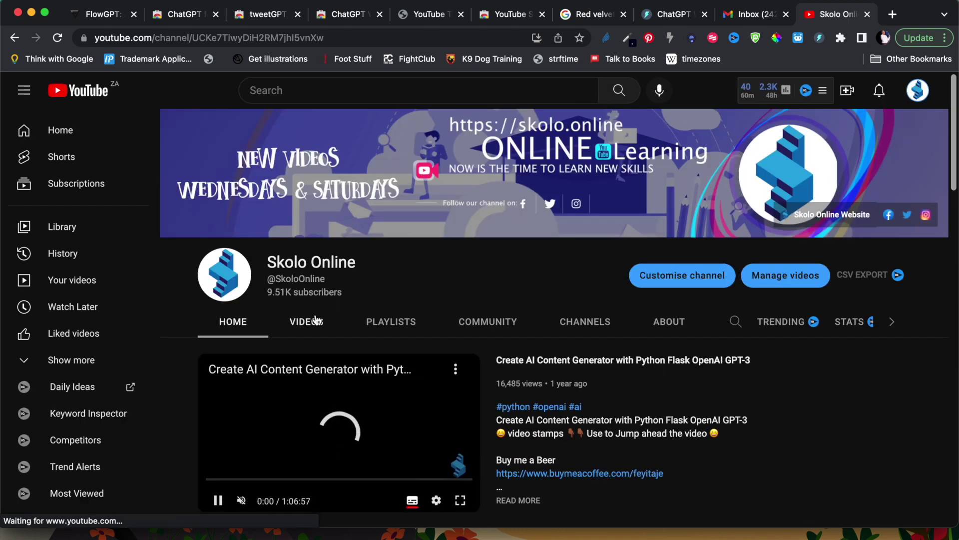
# - Open 'Create your own DALLE-2 Application in Python Flask' from the Videos list and copy its URL
pyautogui.click(307, 322)
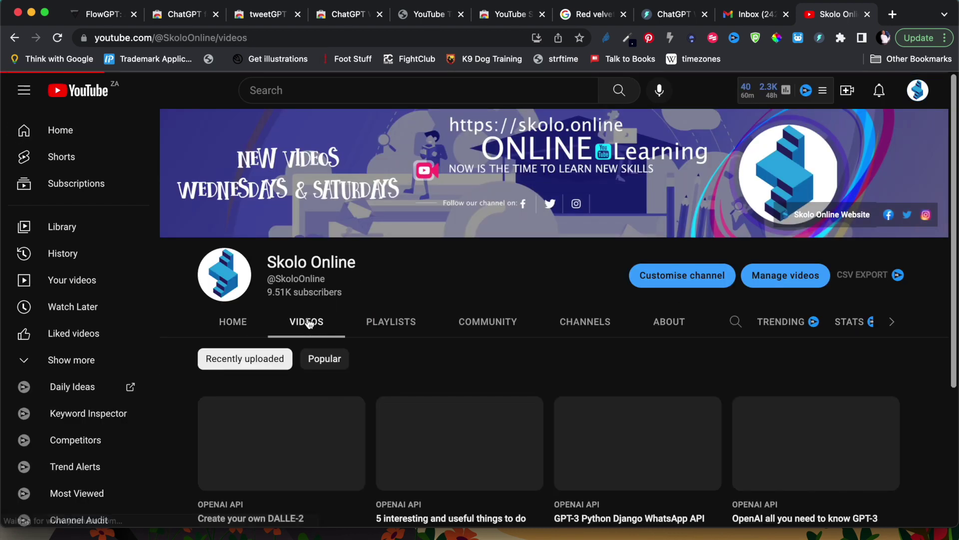
pyautogui.scroll(-3, 368, 349)
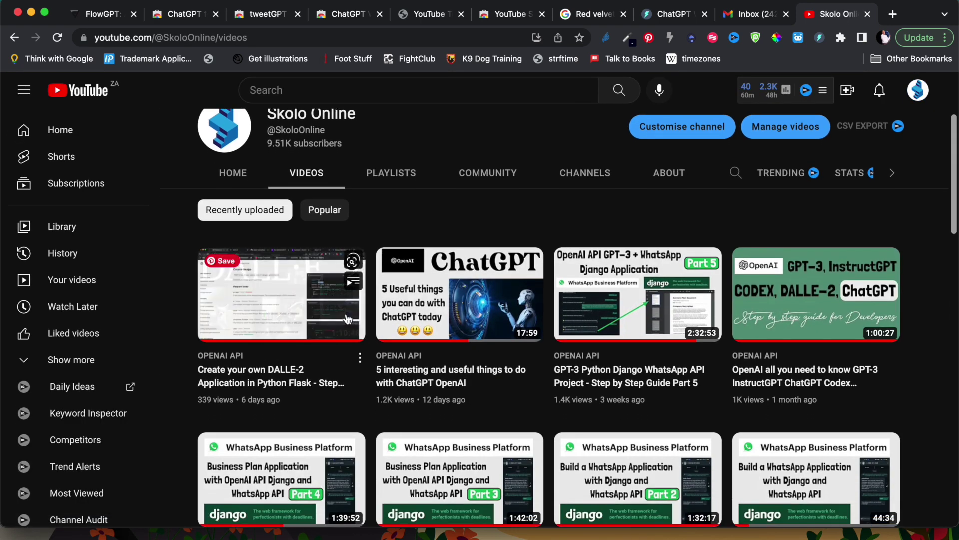
pyautogui.click(235, 371)
pyautogui.click(299, 39)
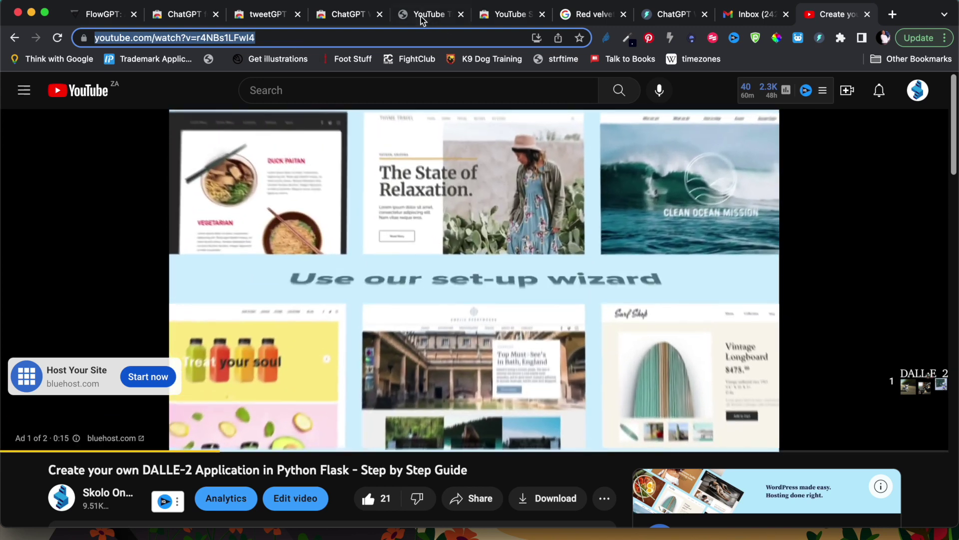
pyautogui.click(429, 14)
# - Paste the DALLE-2 video URL into YouTube Transcript and fetch its transcript
pyautogui.click(318, 328)
pyautogui.write('https://www.youtube.com/watch?v=r4NBs1LFwI4')
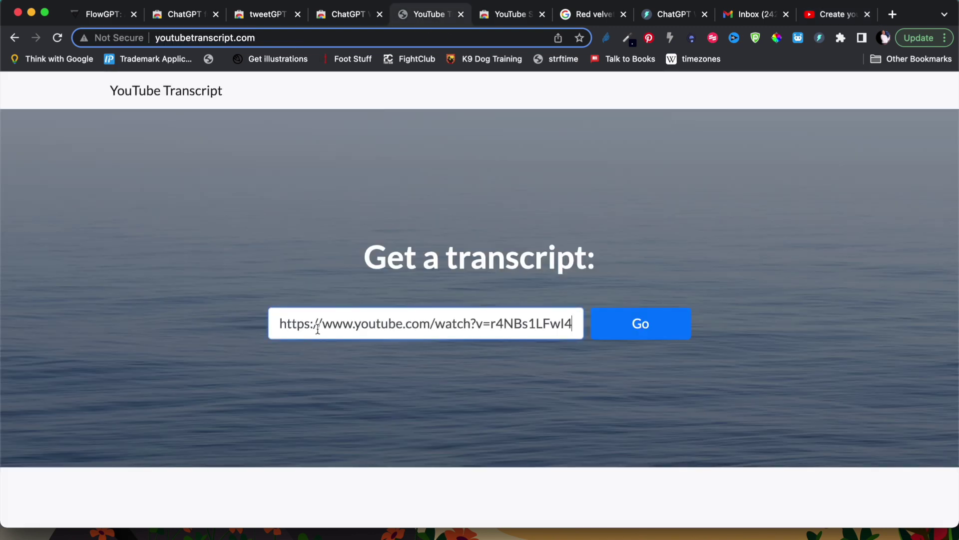
pyautogui.click(662, 333)
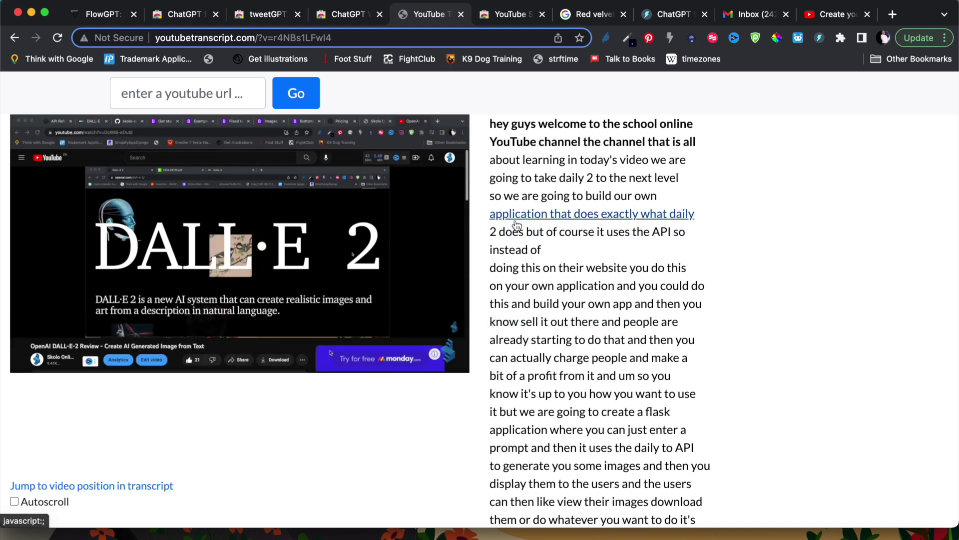
pyautogui.scroll(-15, 639, 375)
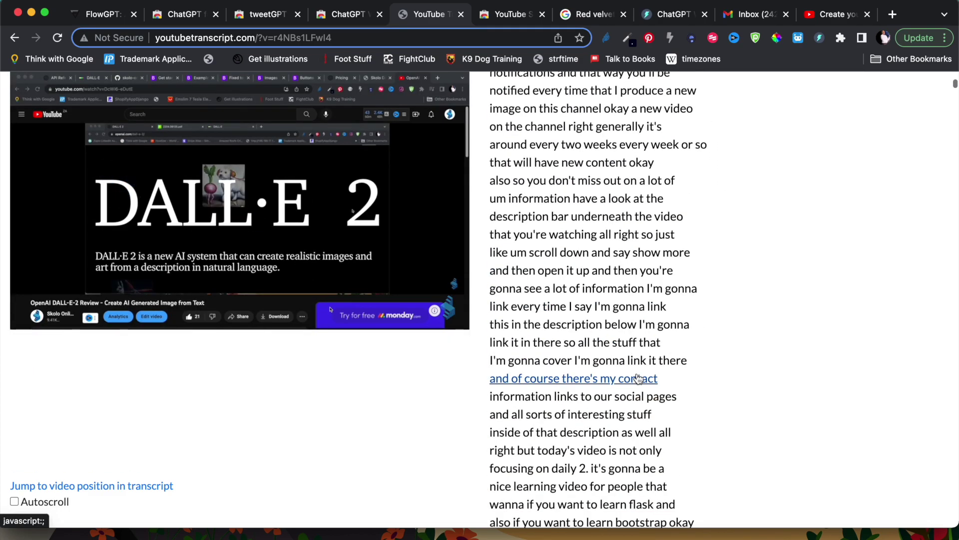
pyautogui.scroll(-20, 639, 379)
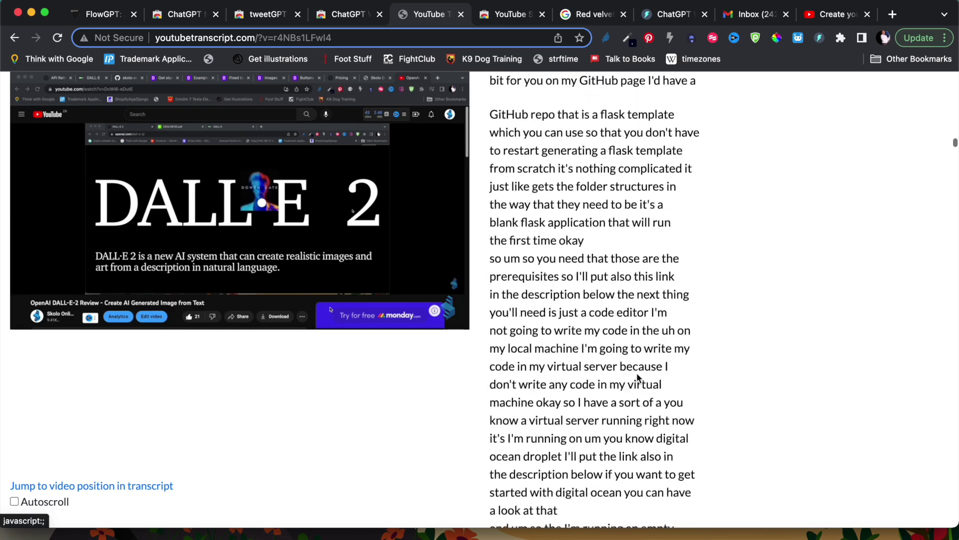
pyautogui.scroll(-20, 639, 379)
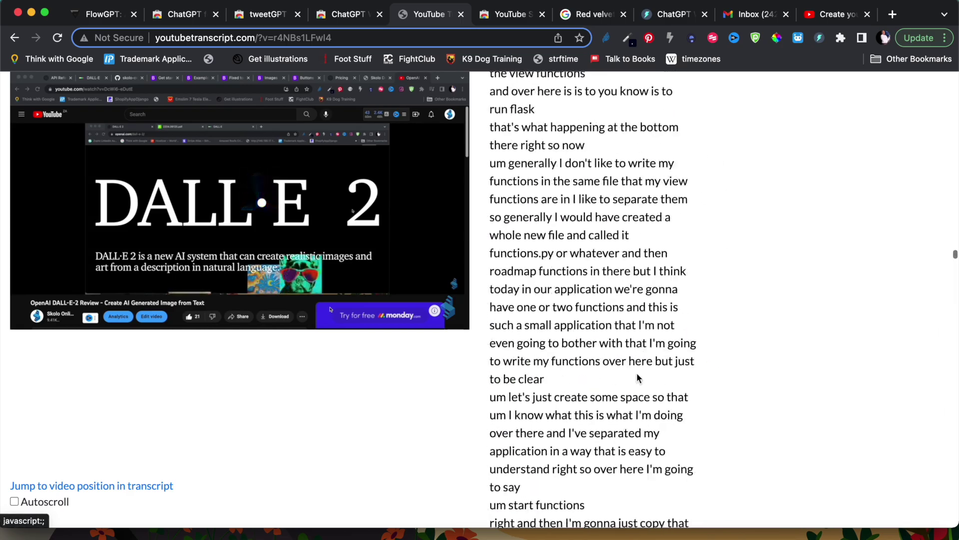
# - Read through the transcript beside the embedded player, then pause the video
pyautogui.scroll(20, 637, 373)
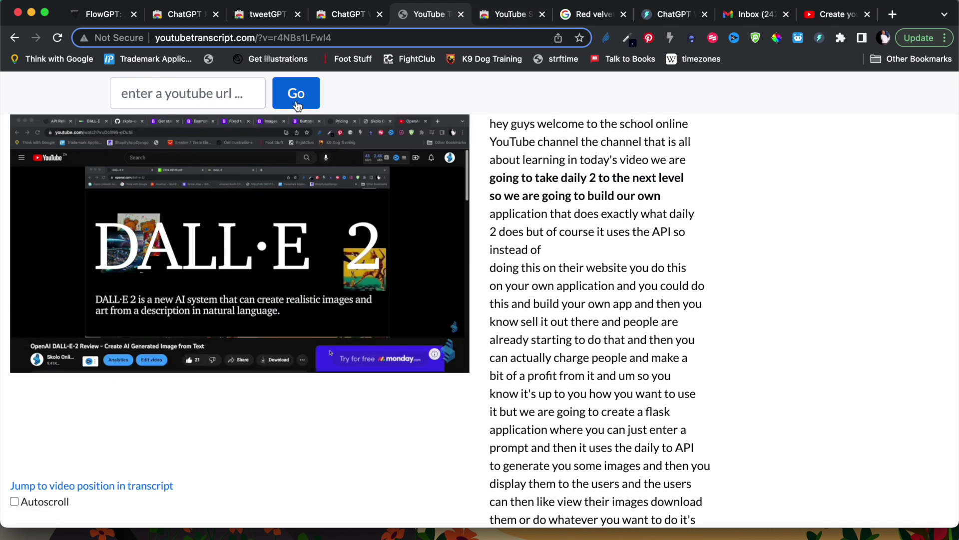
pyautogui.scroll(-1, 600, 380)
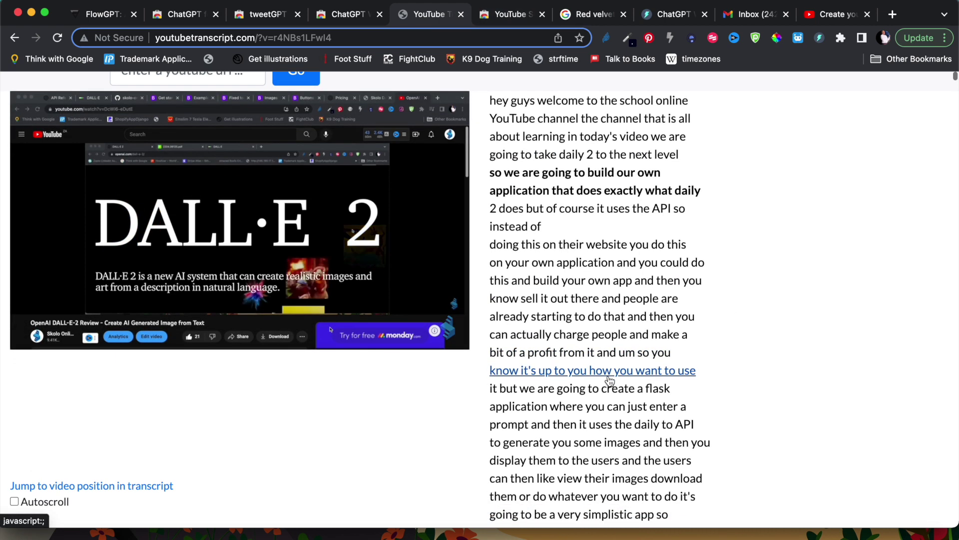
pyautogui.moveTo(365, 174)
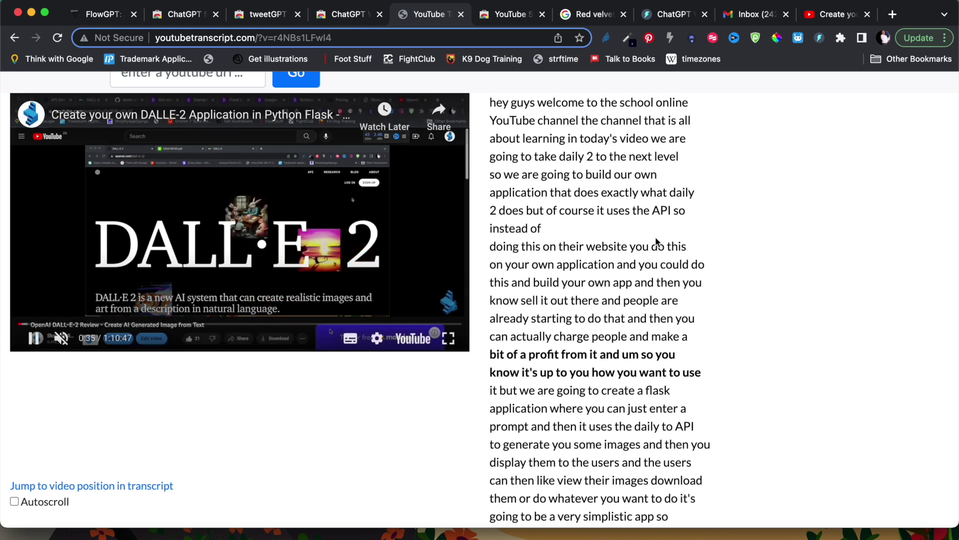
pyautogui.scroll(-5, 908, 325)
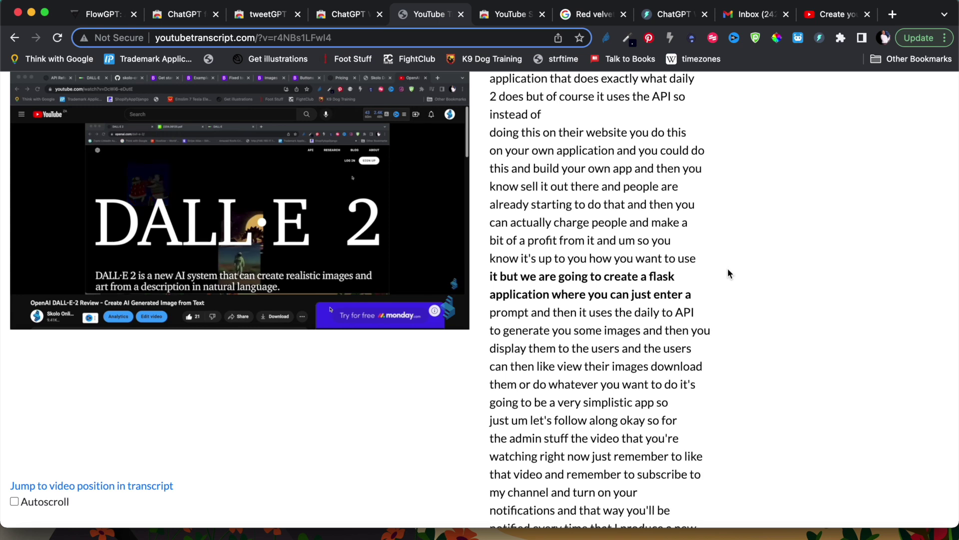
pyautogui.scroll(-3, 728, 270)
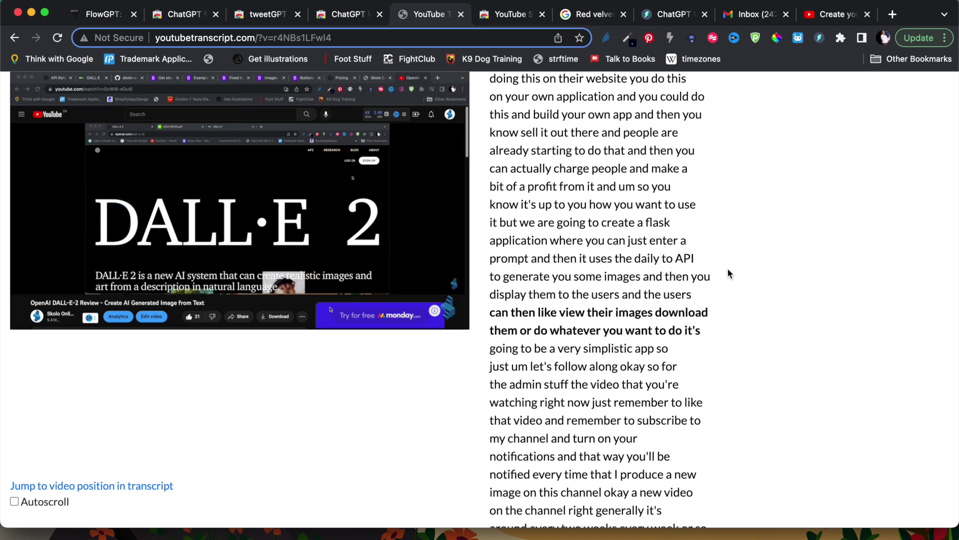
pyautogui.moveTo(404, 146)
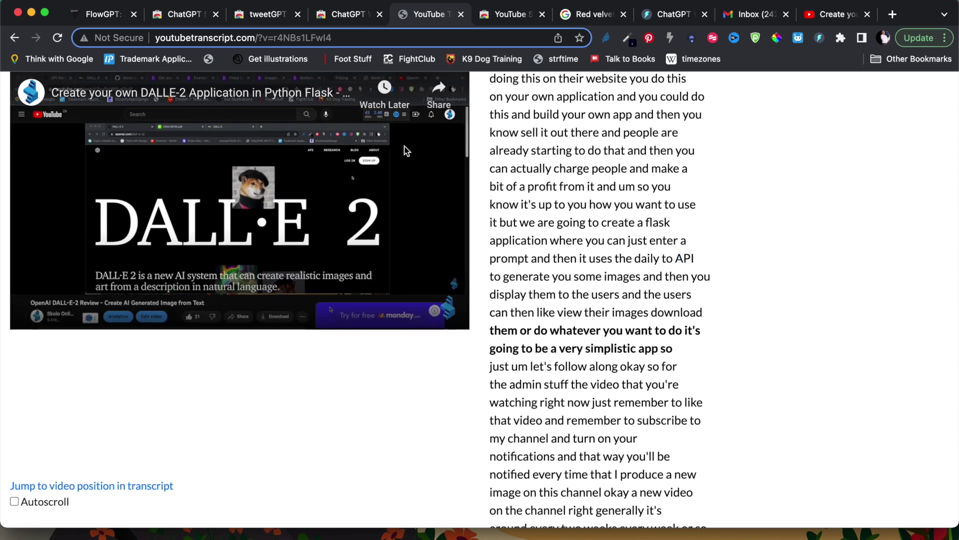
pyautogui.click(35, 317)
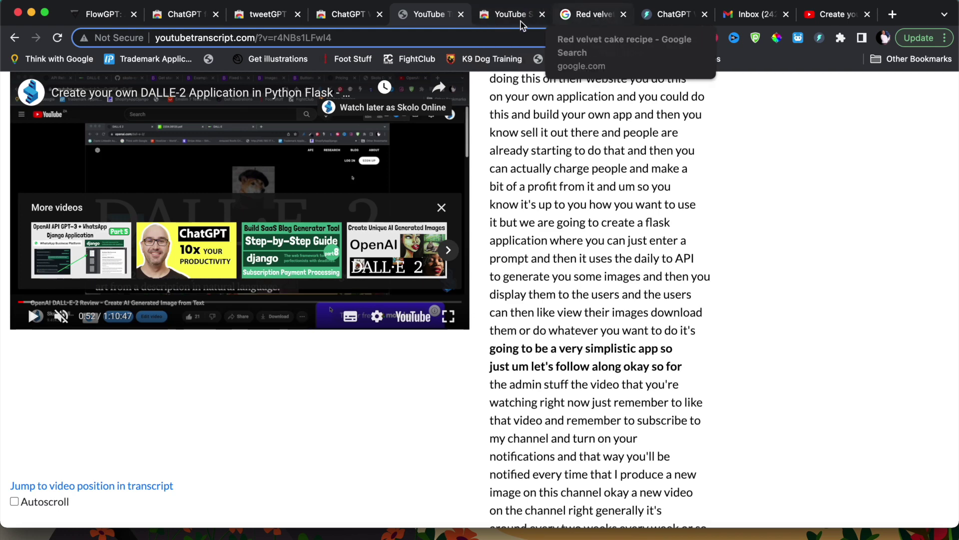
pyautogui.click(499, 17)
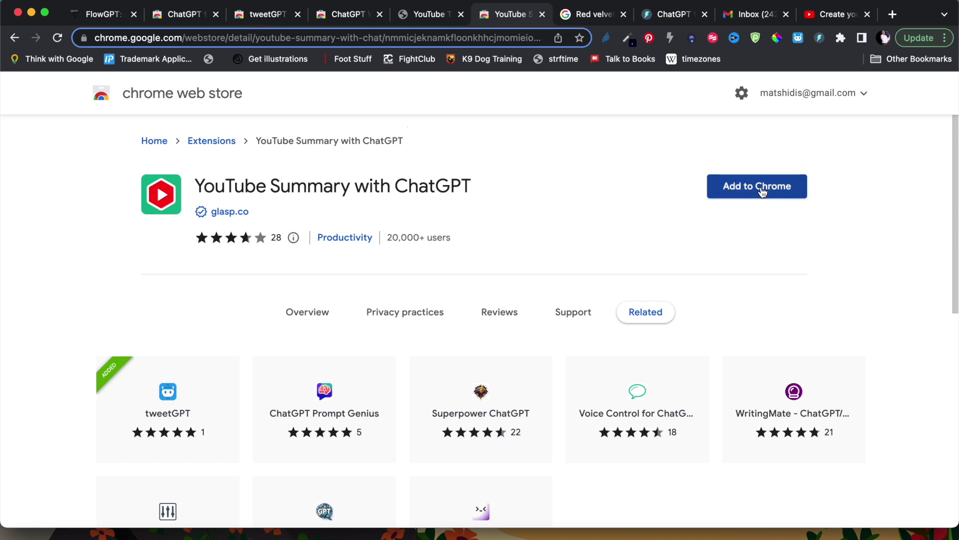
# - Add YouTube Summary with ChatGPT to Chrome and confirm with Add extension
pyautogui.scroll(-9, 561, 234)
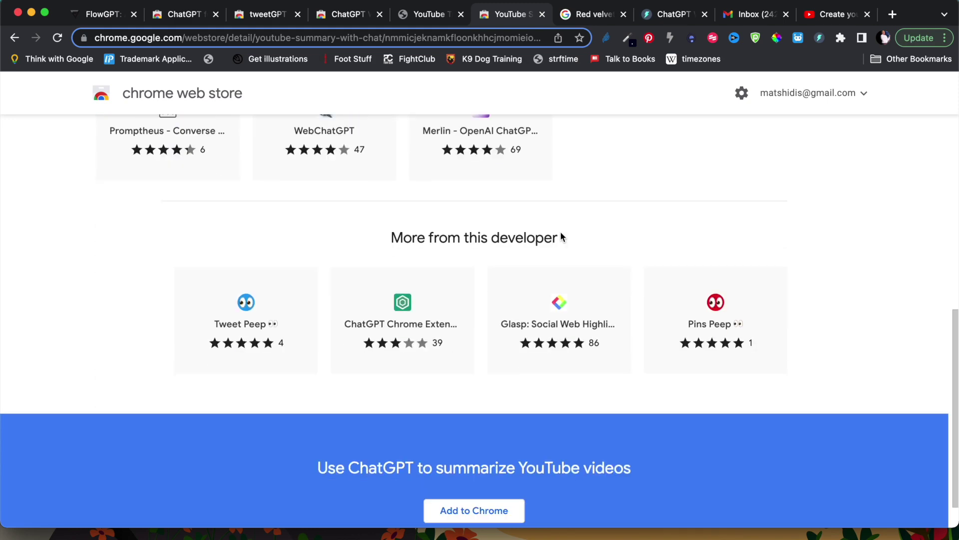
pyautogui.scroll(9, 561, 234)
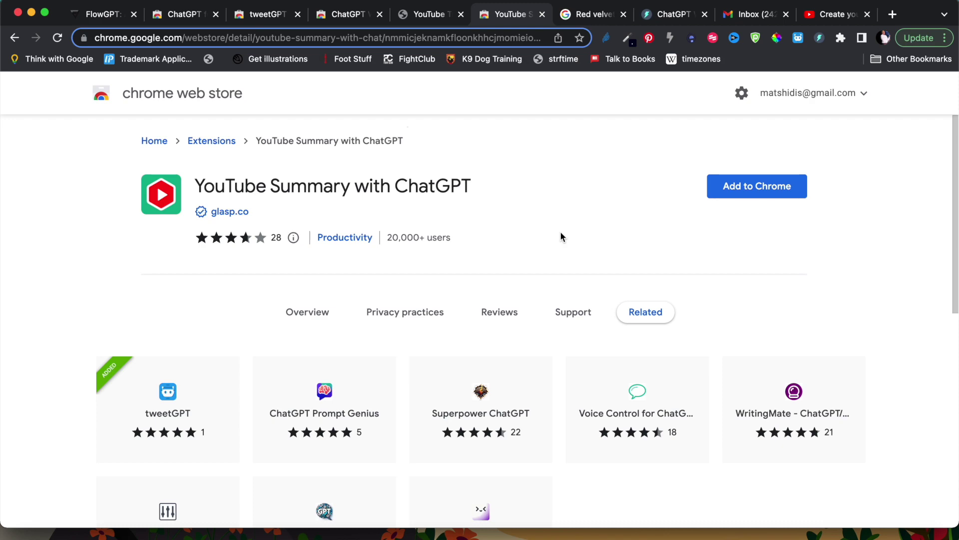
pyautogui.click(759, 186)
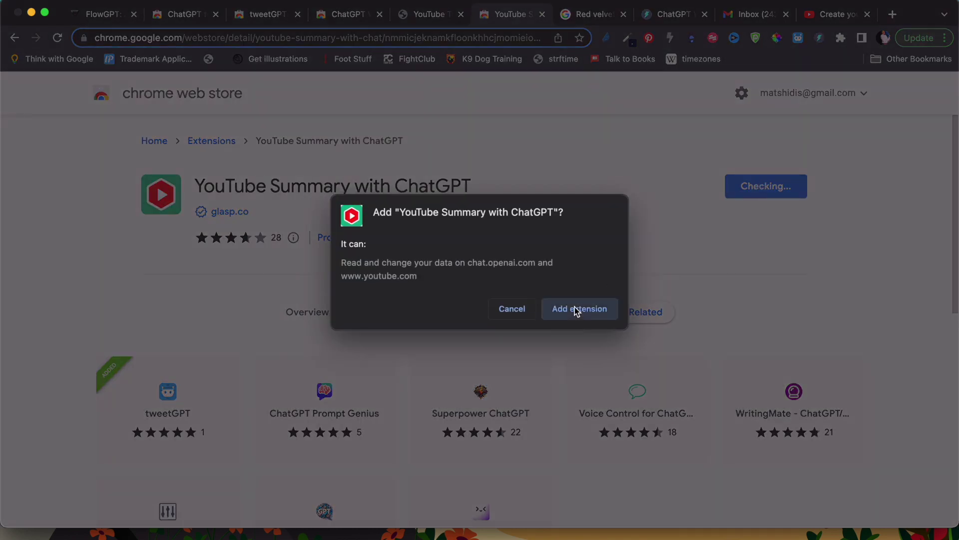
pyautogui.click(577, 309)
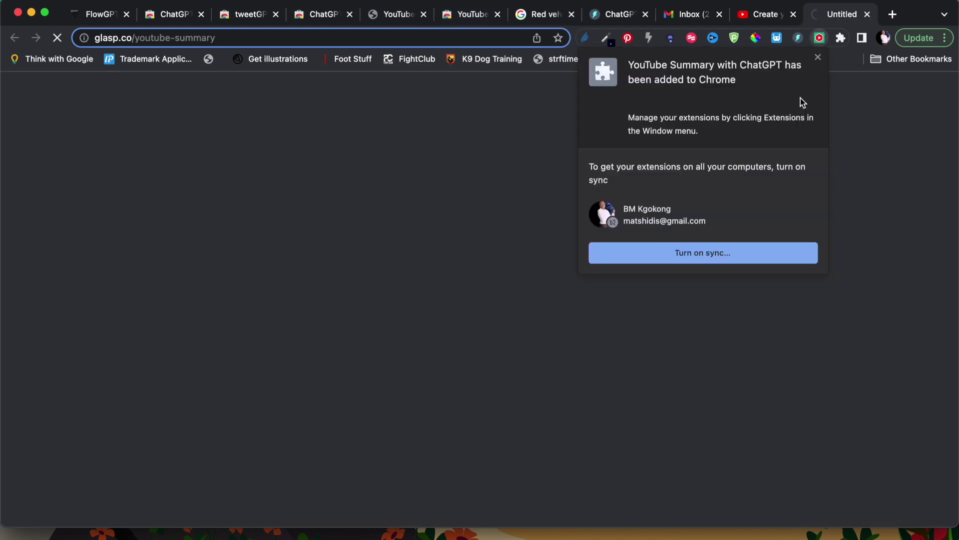
# - Pin YouTube Summary with ChatGPT to the toolbar from the Extensions menu
pyautogui.click(818, 58)
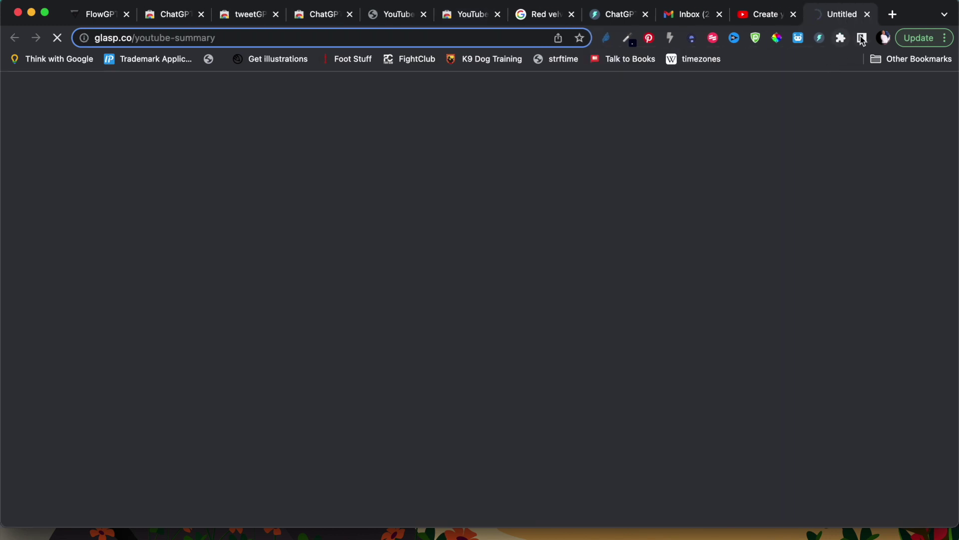
pyautogui.click(842, 38)
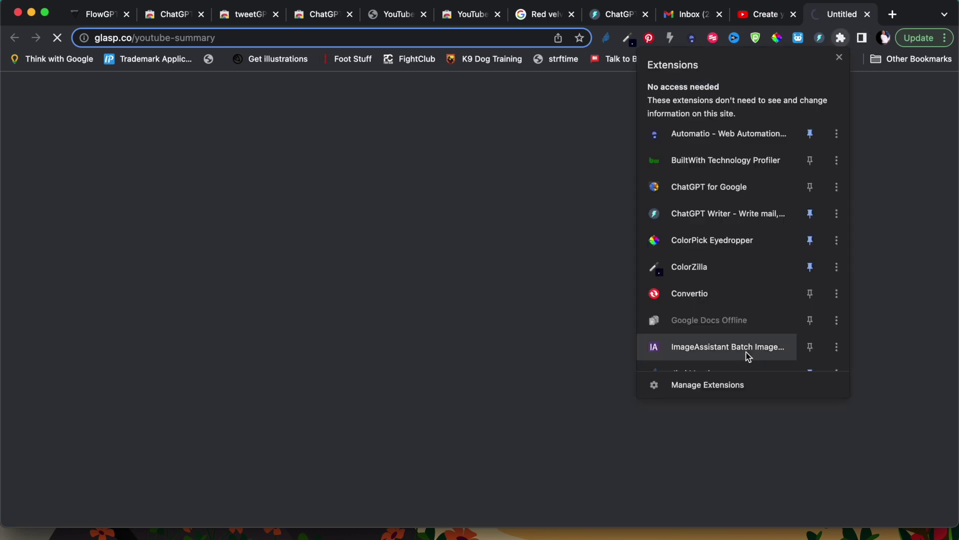
pyautogui.scroll(-5, 745, 352)
pyautogui.scroll(-3, 745, 352)
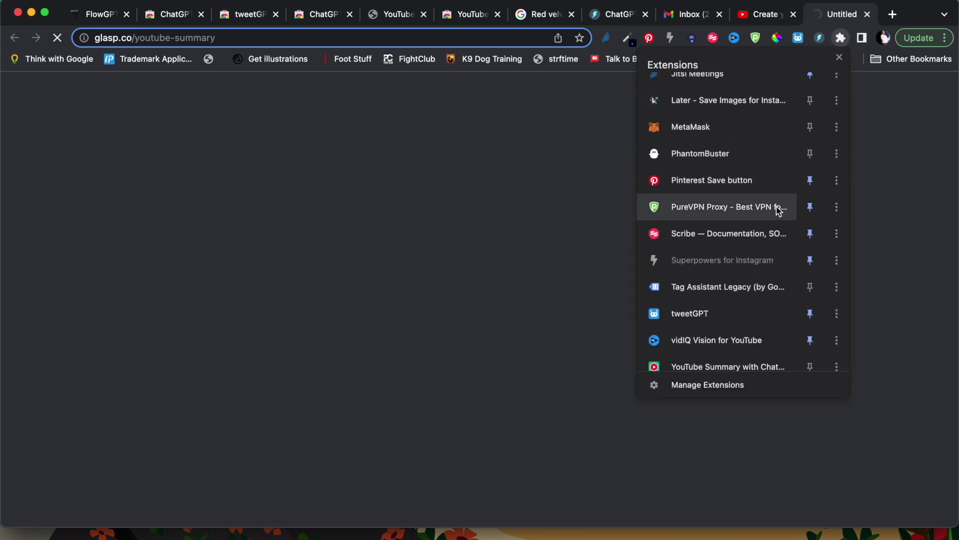
pyautogui.scroll(-1, 776, 214)
pyautogui.scroll(2, 776, 209)
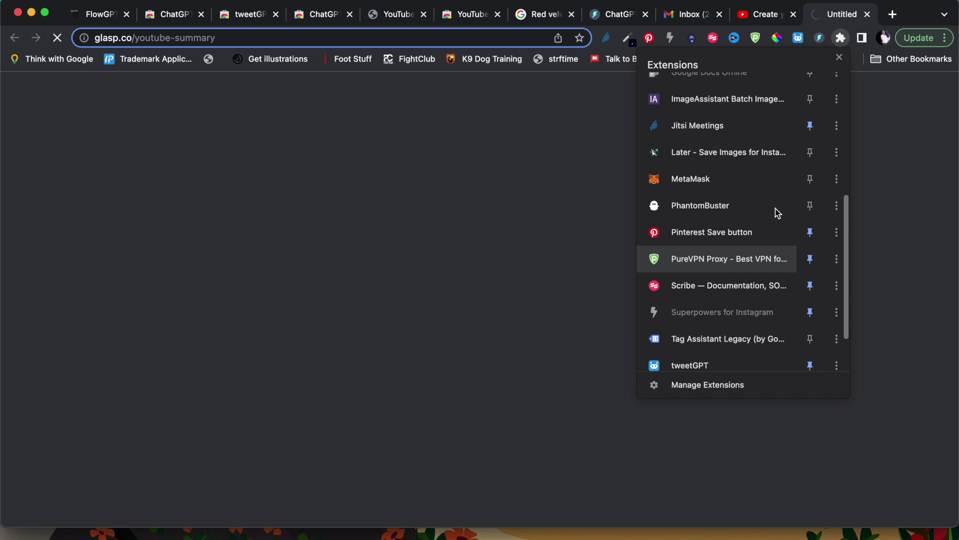
pyautogui.scroll(-2, 775, 209)
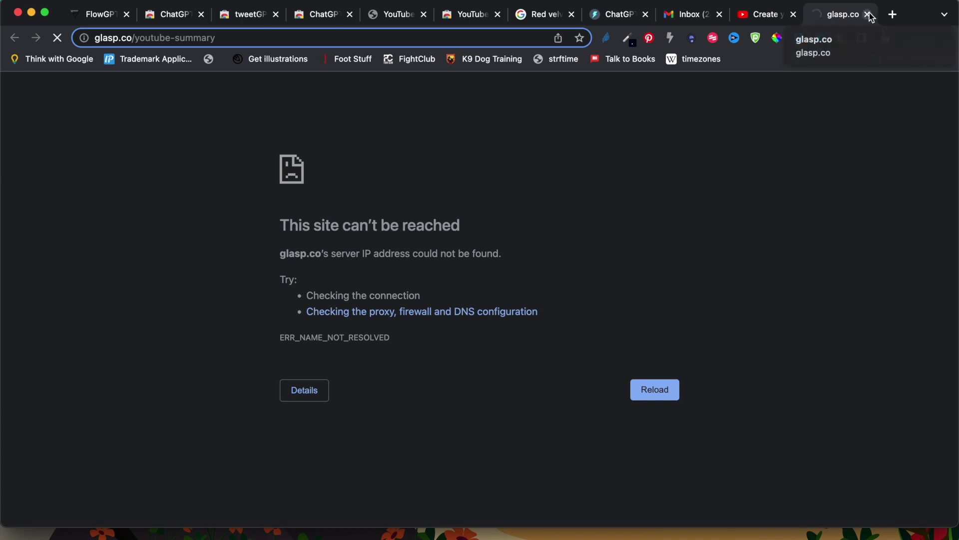
pyautogui.click(841, 38)
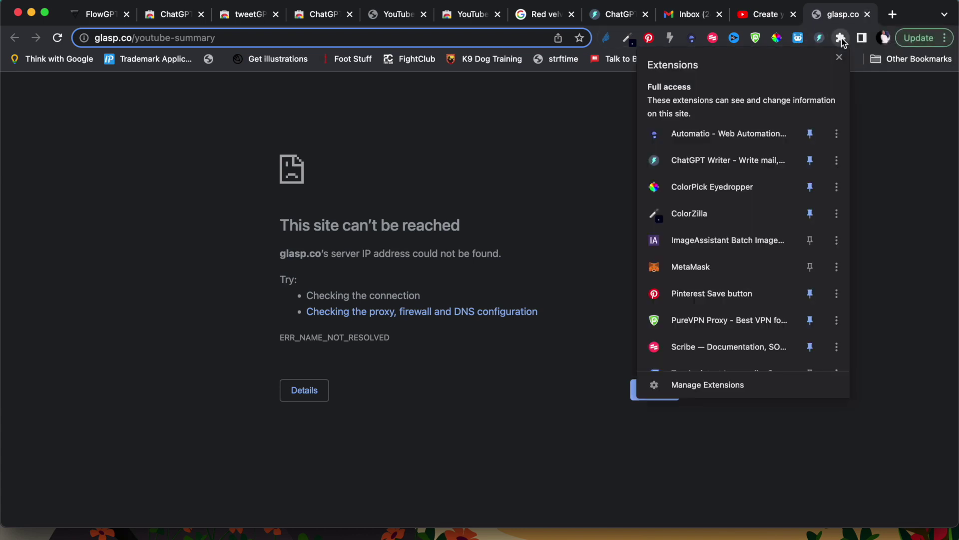
pyautogui.scroll(-5, 715, 343)
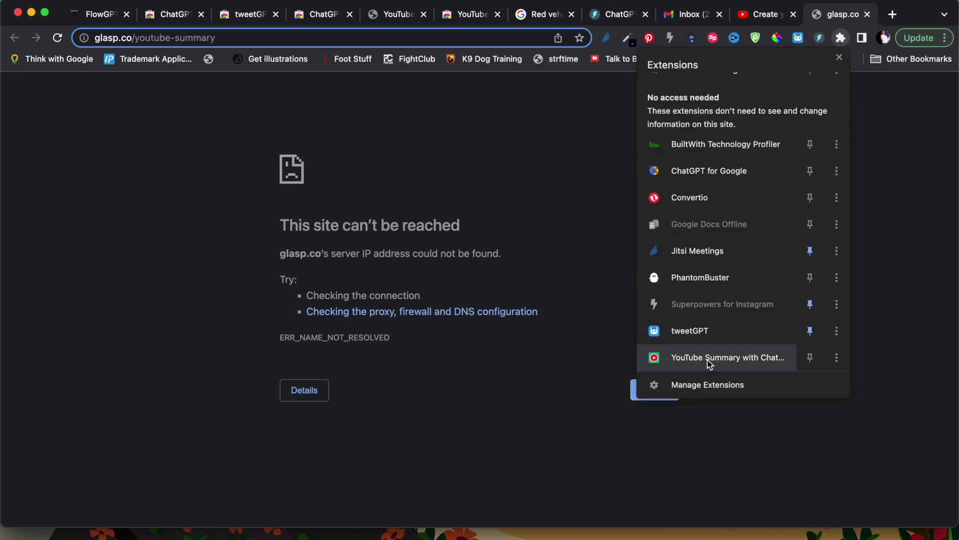
pyautogui.click(809, 357)
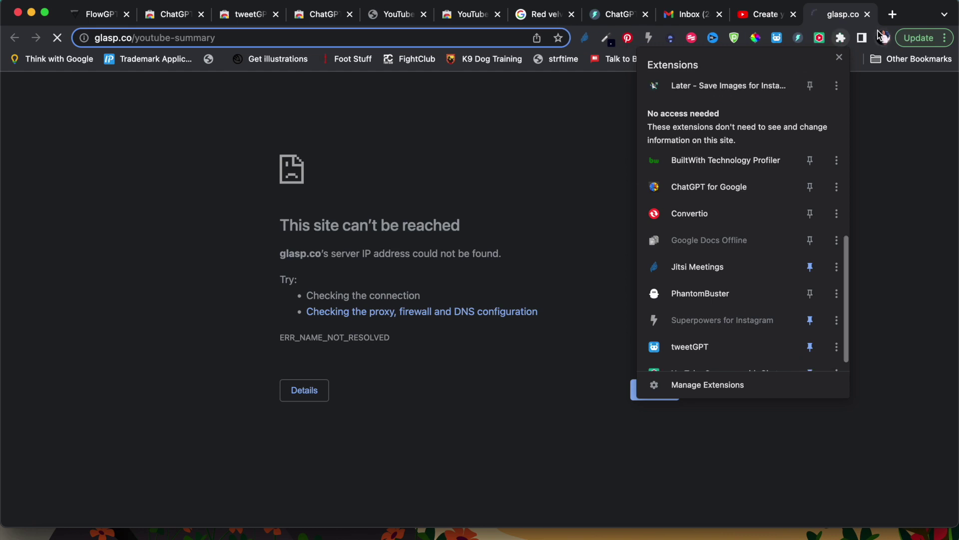
pyautogui.click(236, 38)
# - Go to youtube.com from the address bar
pyautogui.click(236, 37)
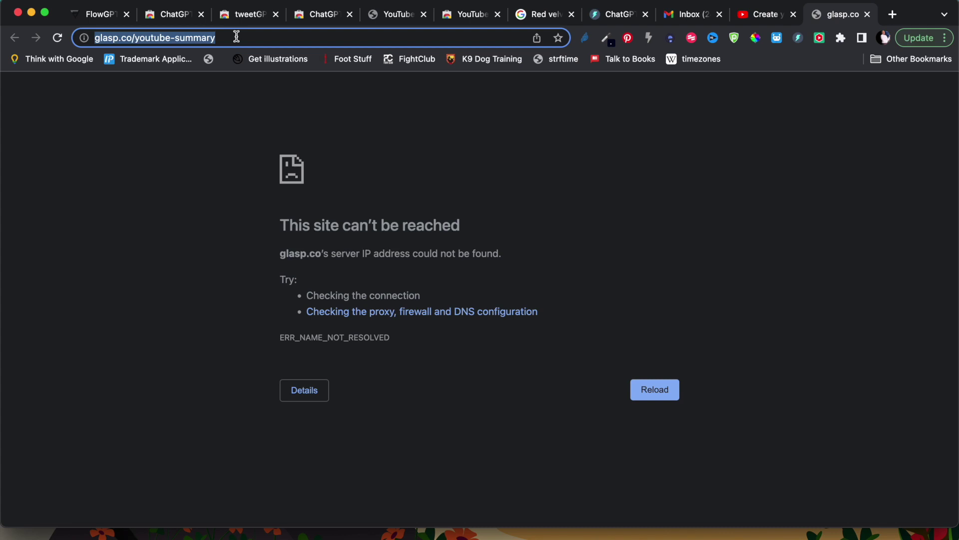
pyautogui.write('you')
pyautogui.press('Return')
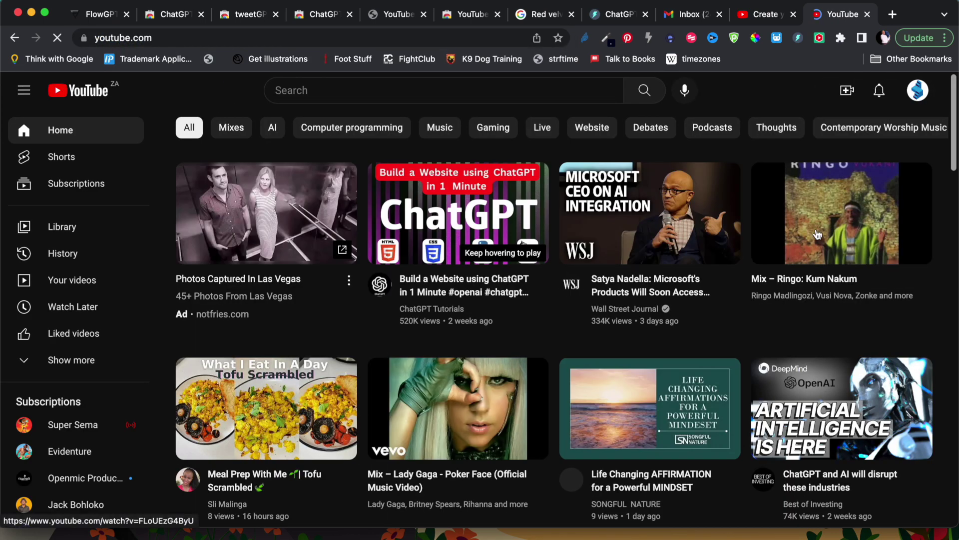
# - Reload the DALLE-2 tutorial tab and scroll through the Transcript & Summary panel's timestamped transcript
pyautogui.click(747, 10)
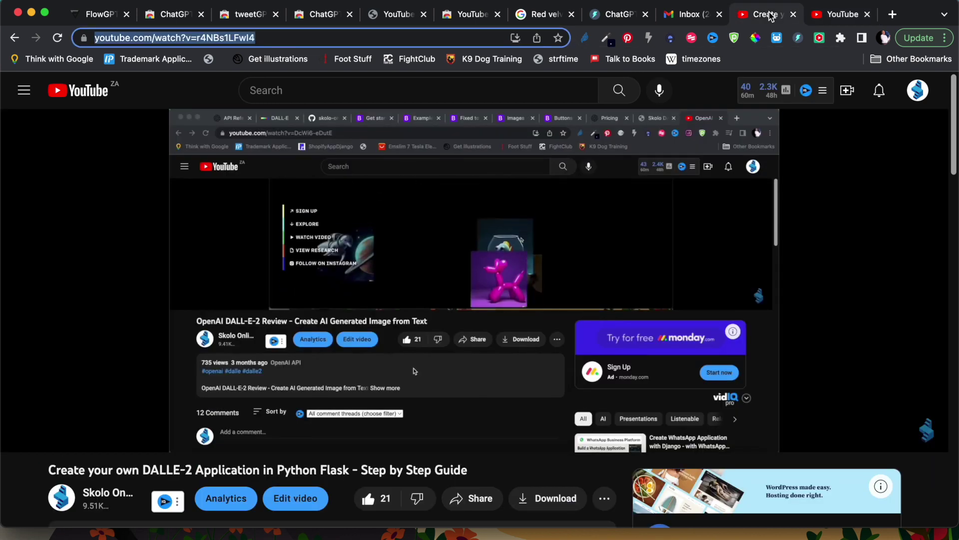
pyautogui.click(59, 38)
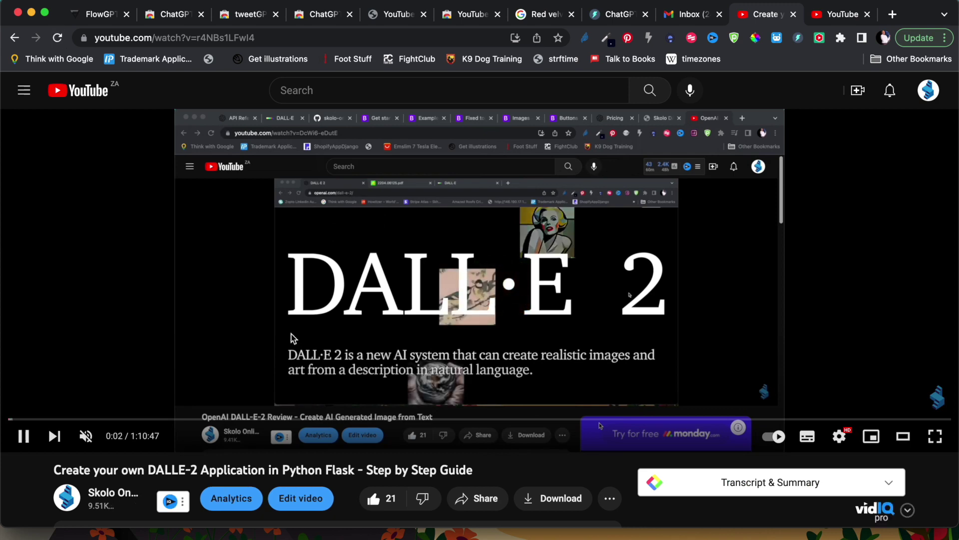
pyautogui.scroll(-3, 295, 377)
pyautogui.scroll(-2, 296, 381)
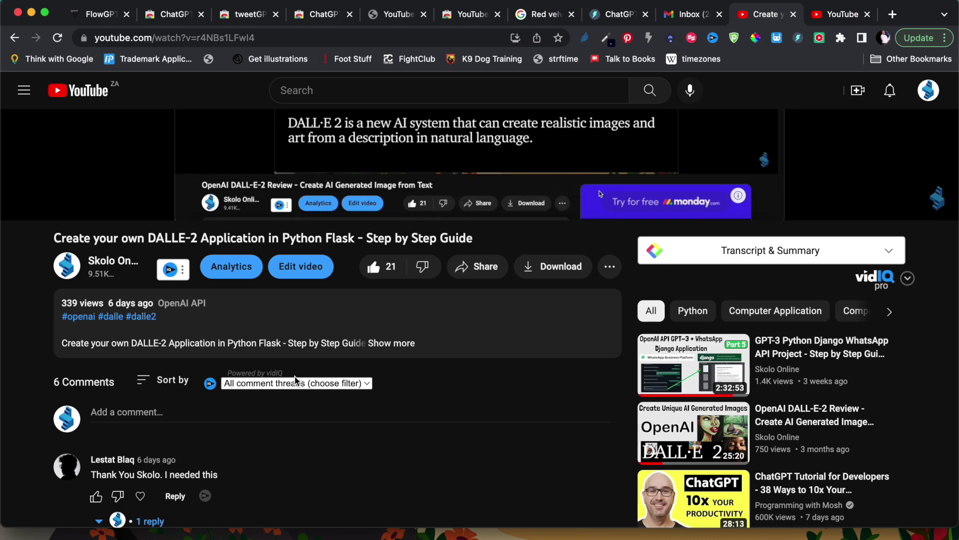
pyautogui.scroll(1, 475, 406)
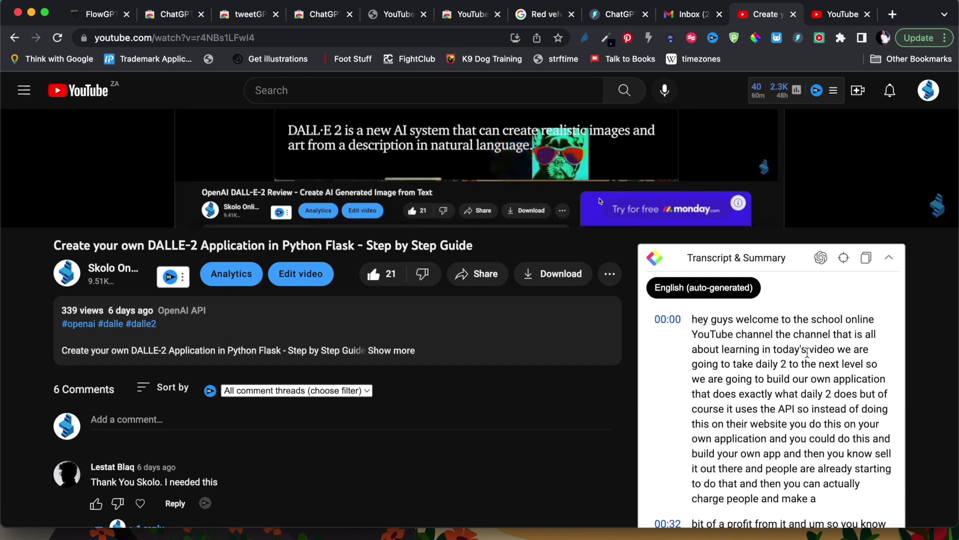
pyautogui.scroll(-5, 805, 345)
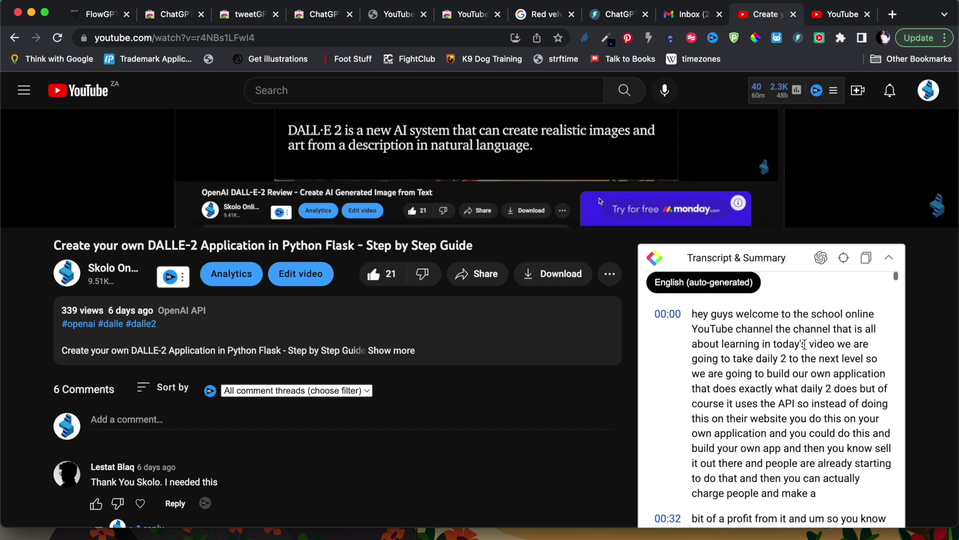
pyautogui.scroll(-2, 805, 345)
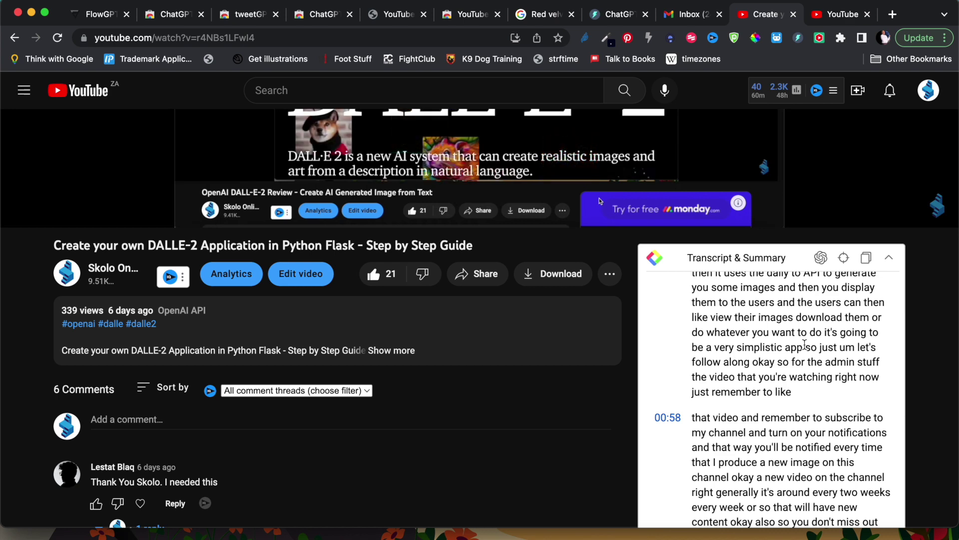
pyautogui.scroll(6, 804, 345)
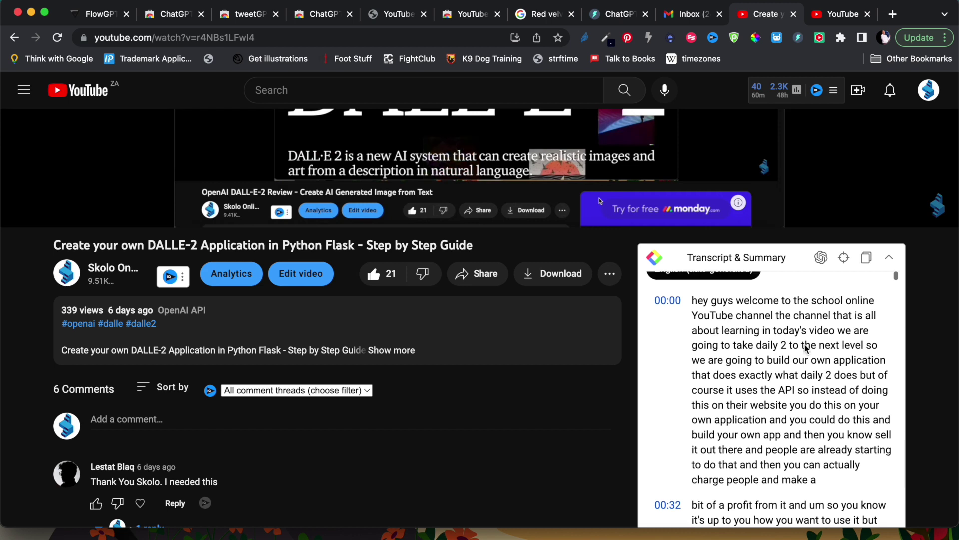
pyautogui.scroll(-2, 706, 359)
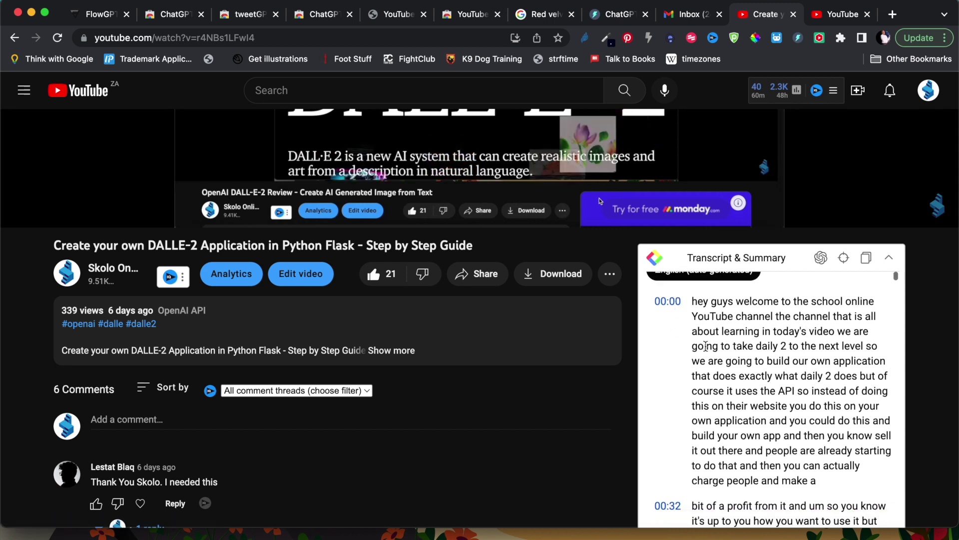
pyautogui.scroll(-5, 705, 359)
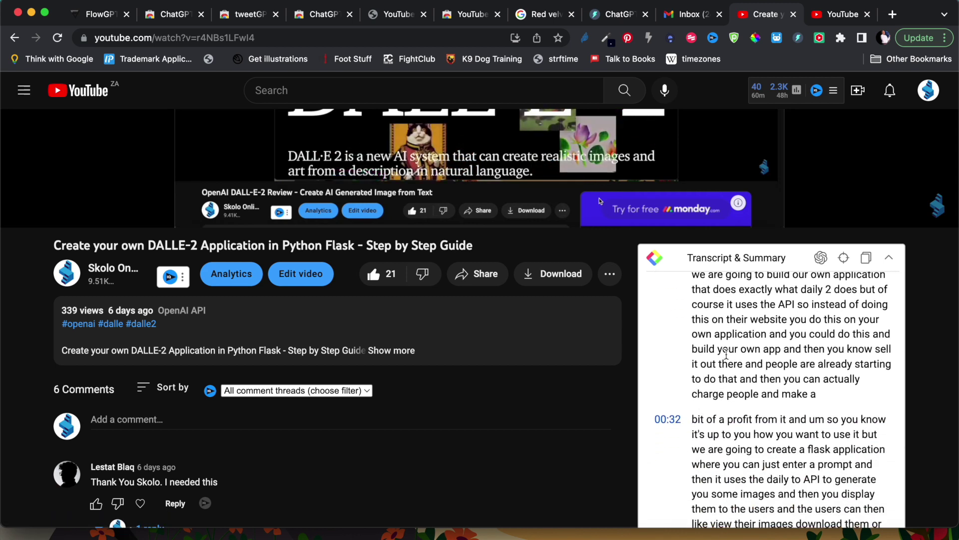
pyautogui.scroll(-2, 726, 354)
pyautogui.scroll(1, 715, 410)
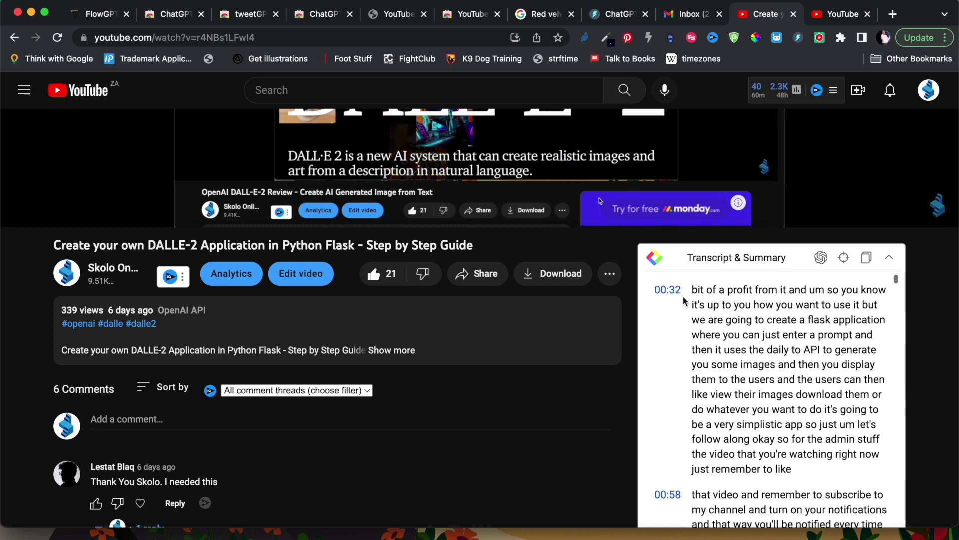
pyautogui.scroll(-15, 707, 465)
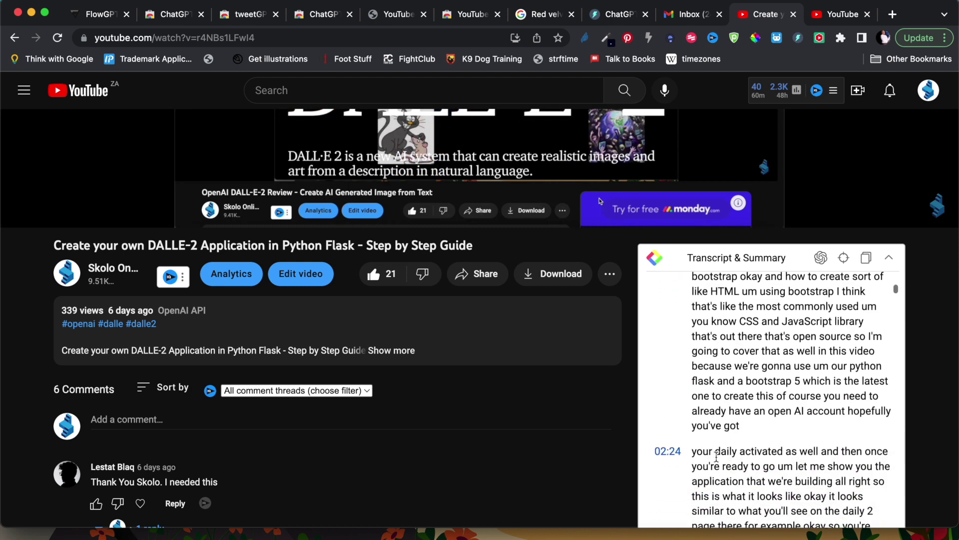
pyautogui.click(822, 263)
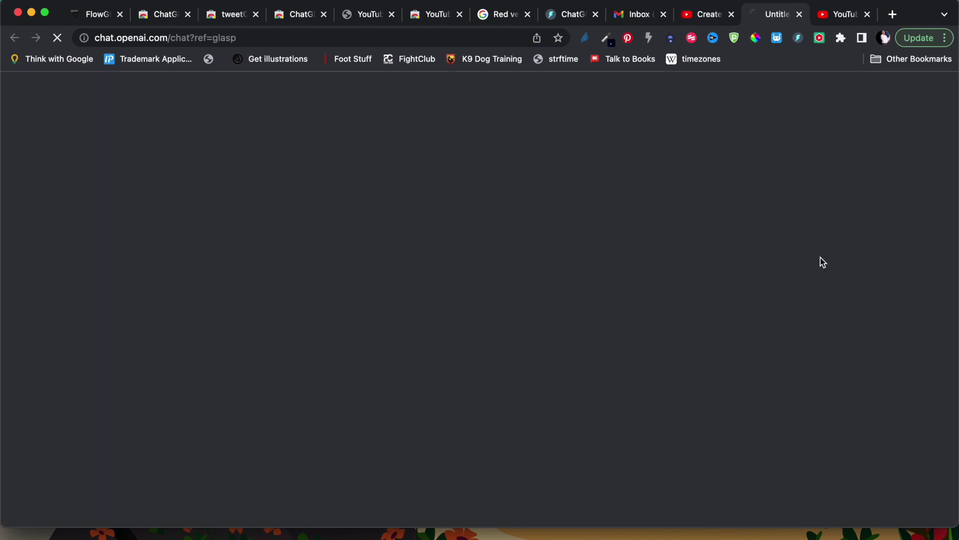
pyautogui.press('super+w')
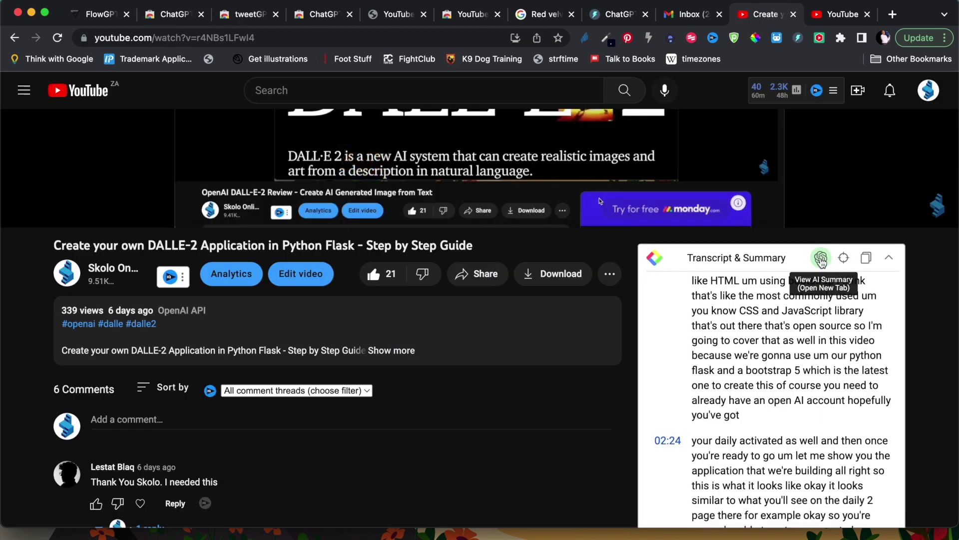
pyautogui.scroll(-10, 759, 358)
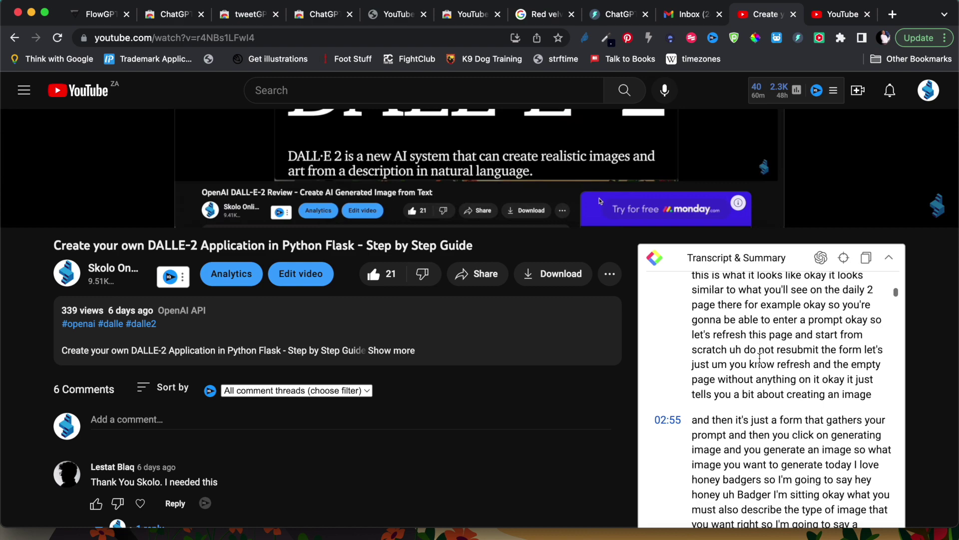
pyautogui.scroll(-20, 759, 357)
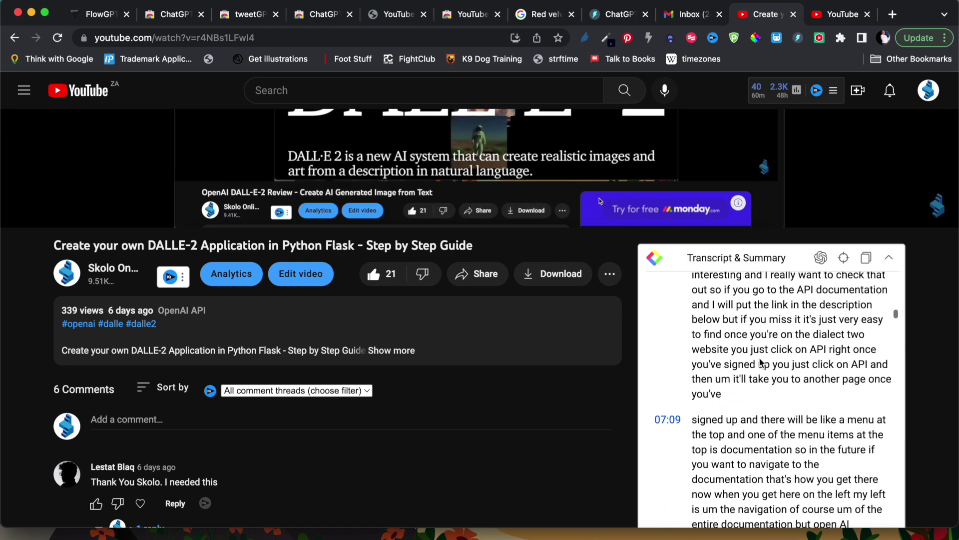
pyautogui.scroll(-20, 759, 357)
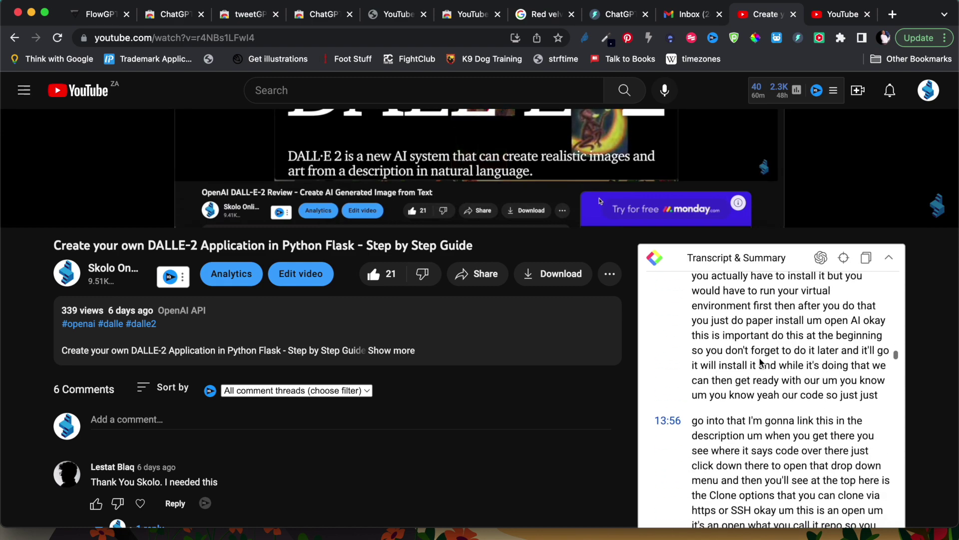
pyautogui.moveTo(770, 164)
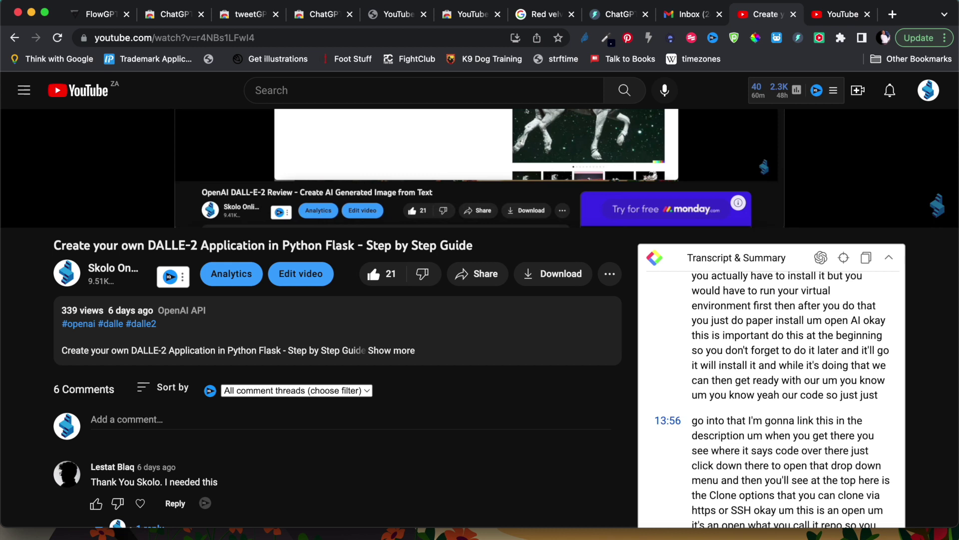
pyautogui.click(94, 16)
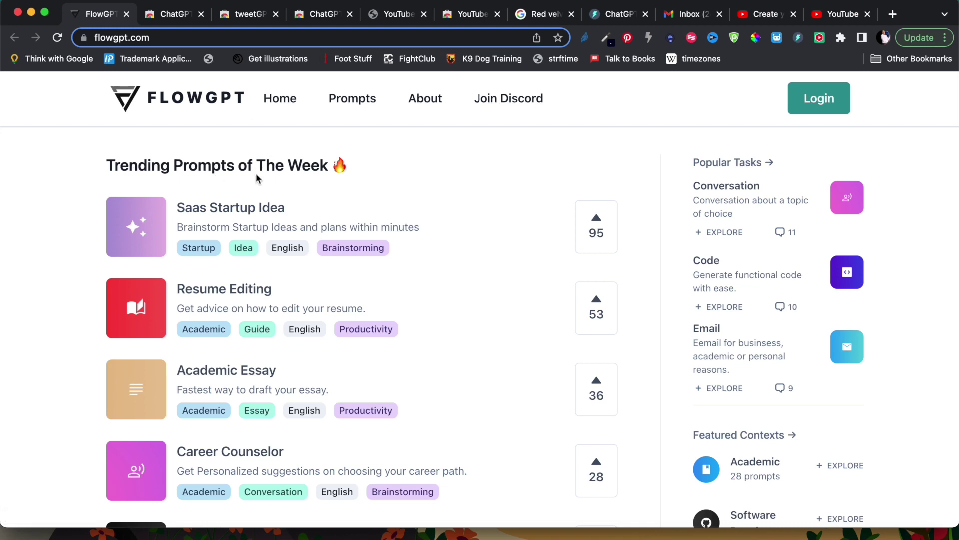
pyautogui.click(57, 37)
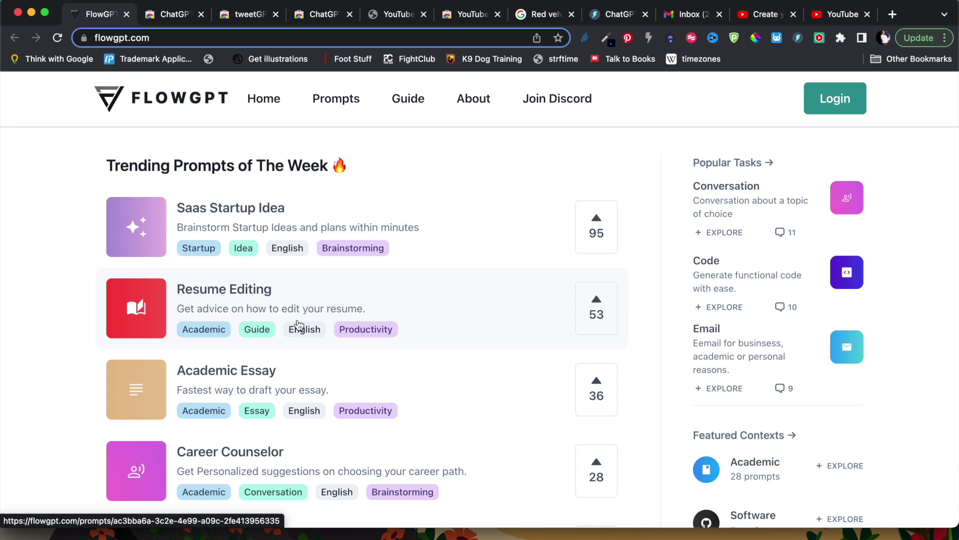
pyautogui.click(595, 228)
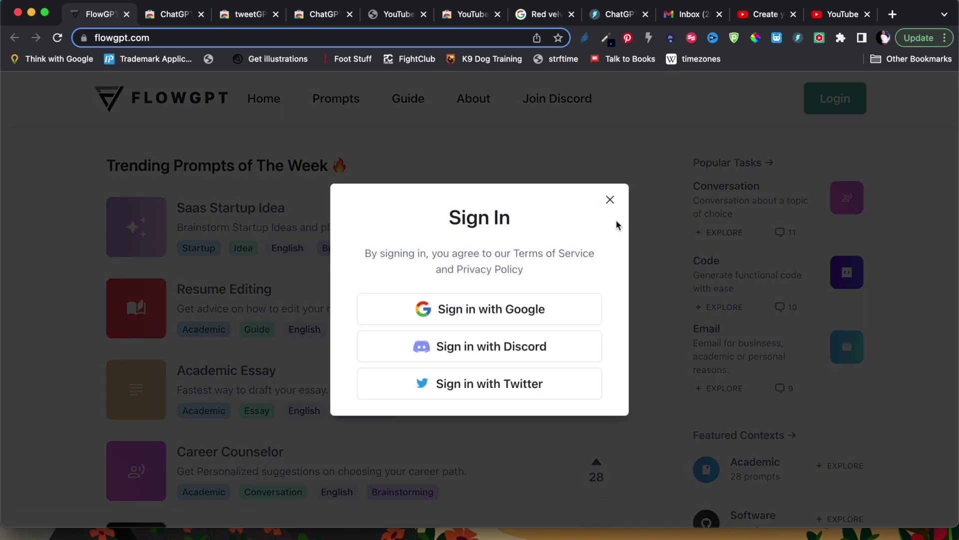
pyautogui.click(610, 199)
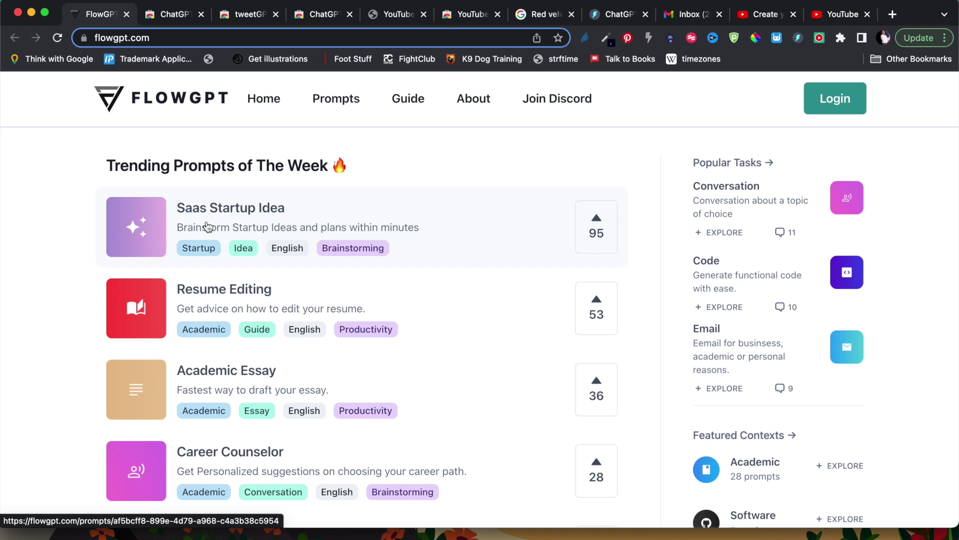
# - From the DALLE-2 video tab, go to Your channel and its VIDEOS tab
pyautogui.click(761, 16)
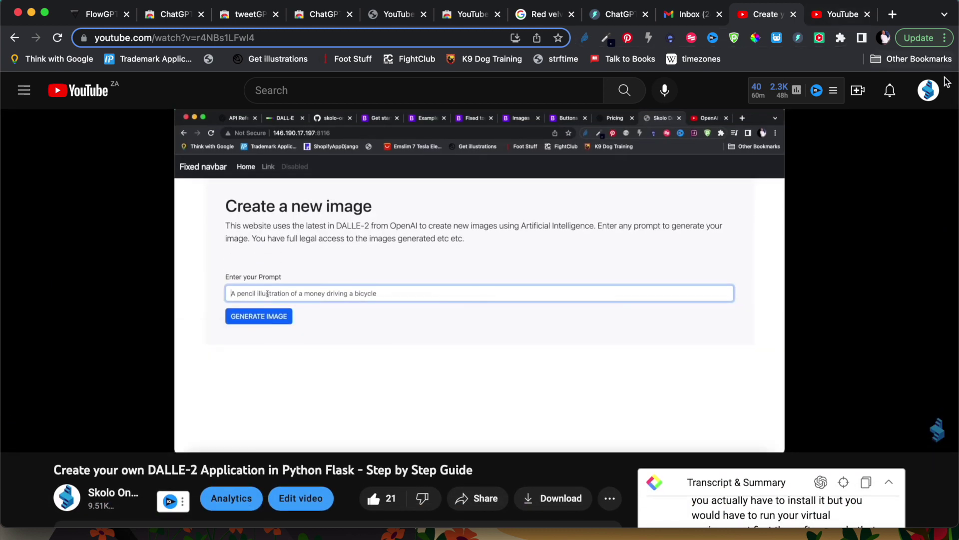
pyautogui.click(932, 88)
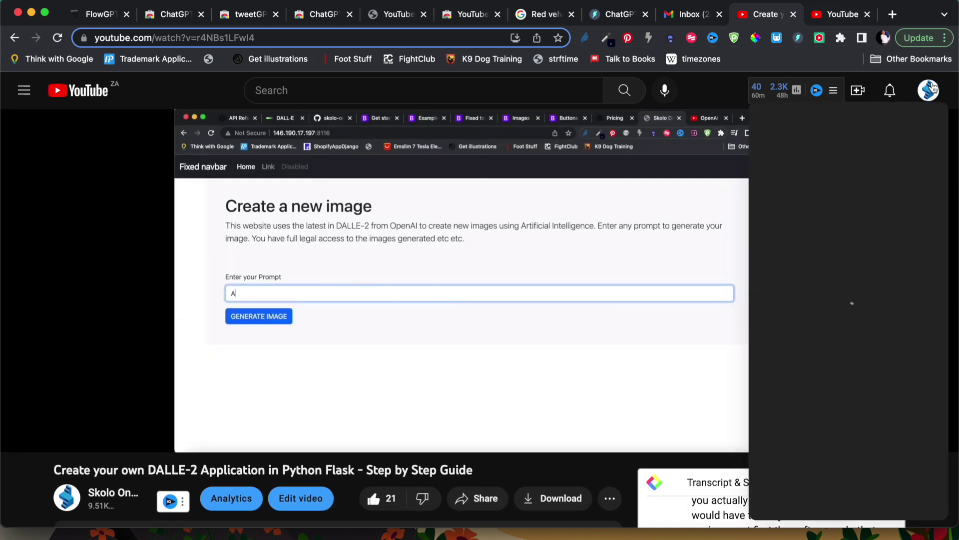
pyautogui.click(750, 165)
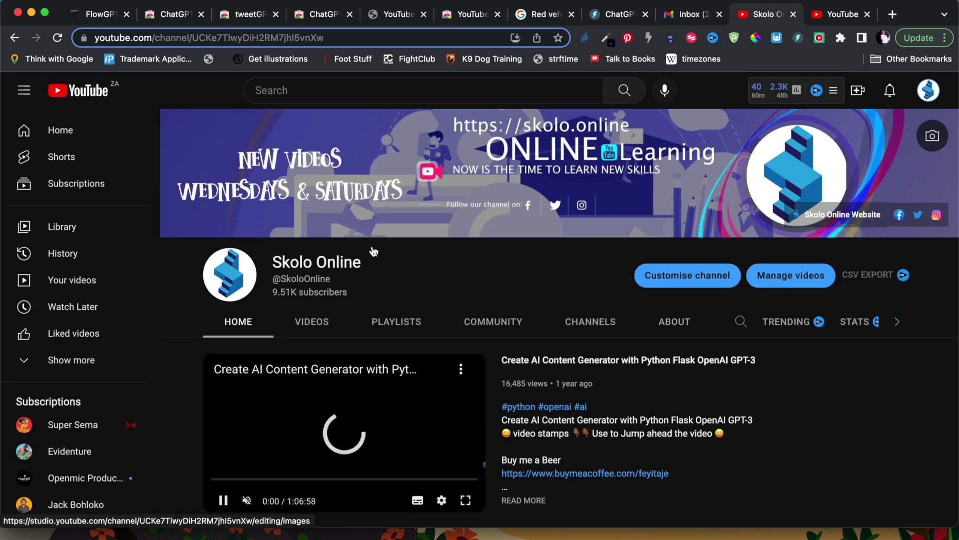
pyautogui.click(320, 324)
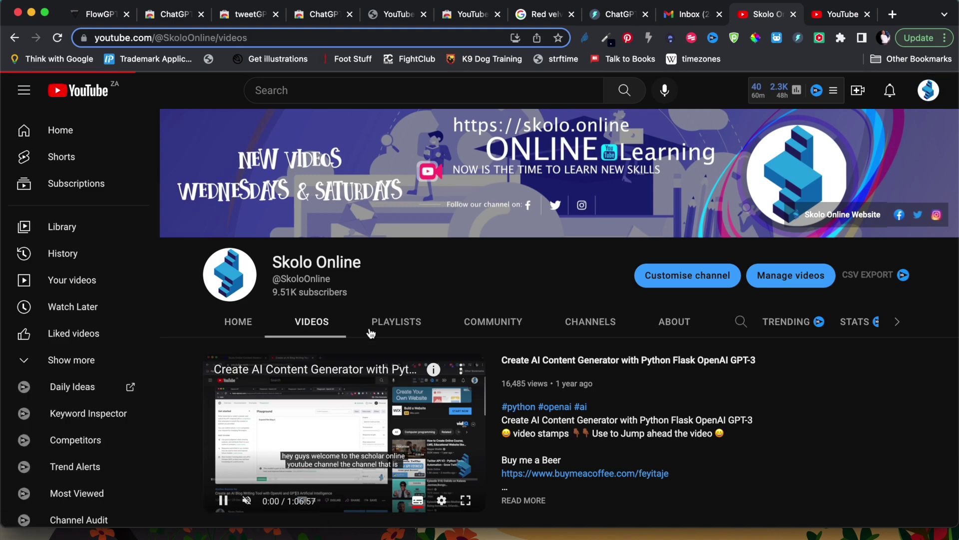
# - Scroll through the channel's uploads, headed by the DALLE-2 Flask and ChatGPT tips videos
pyautogui.scroll(-10, 418, 356)
pyautogui.scroll(-8, 419, 355)
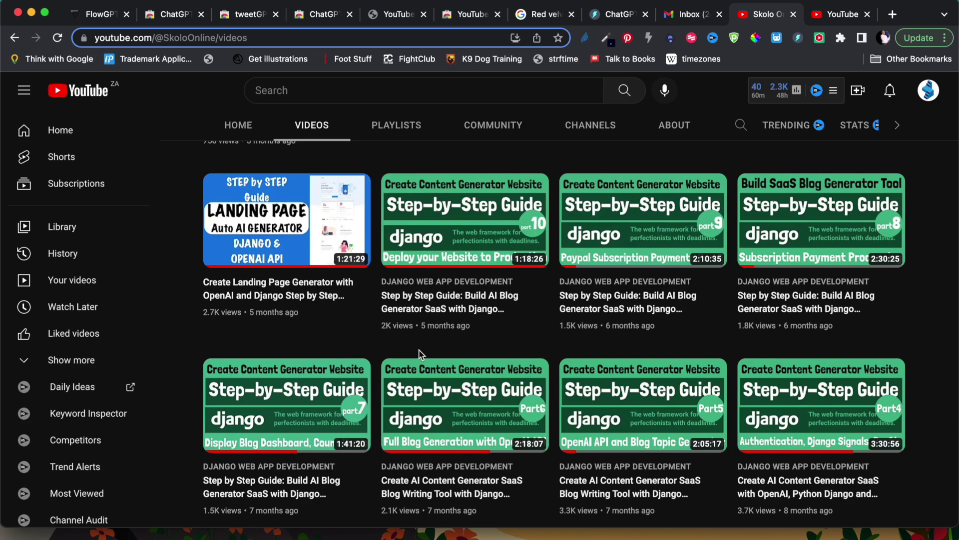
pyautogui.scroll(-9, 420, 353)
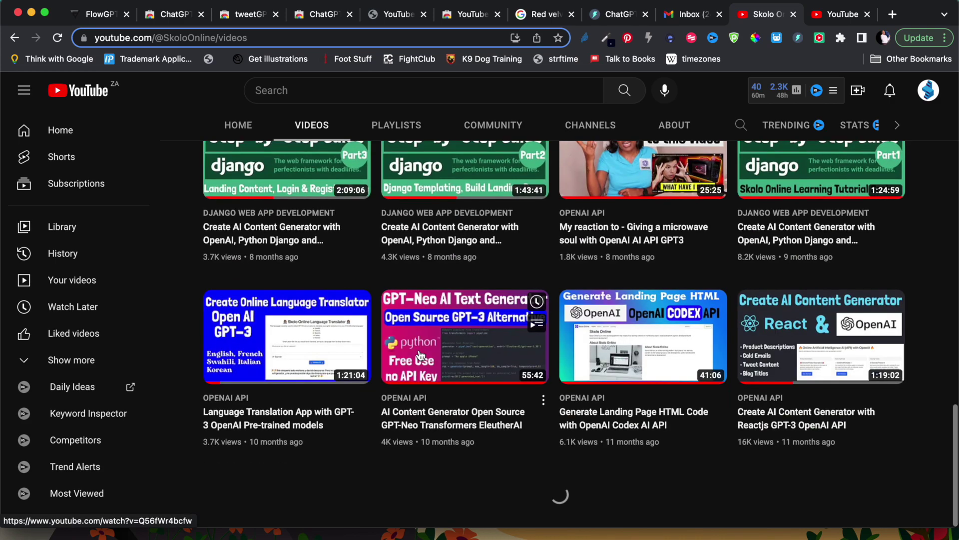
pyautogui.scroll(1, 420, 353)
pyautogui.scroll(-7, 420, 353)
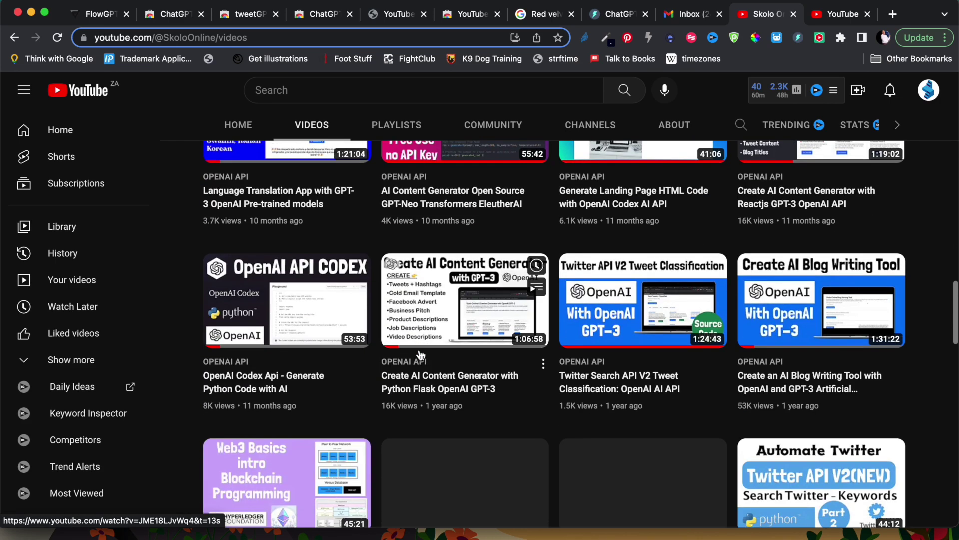
pyautogui.moveTo(791, 241)
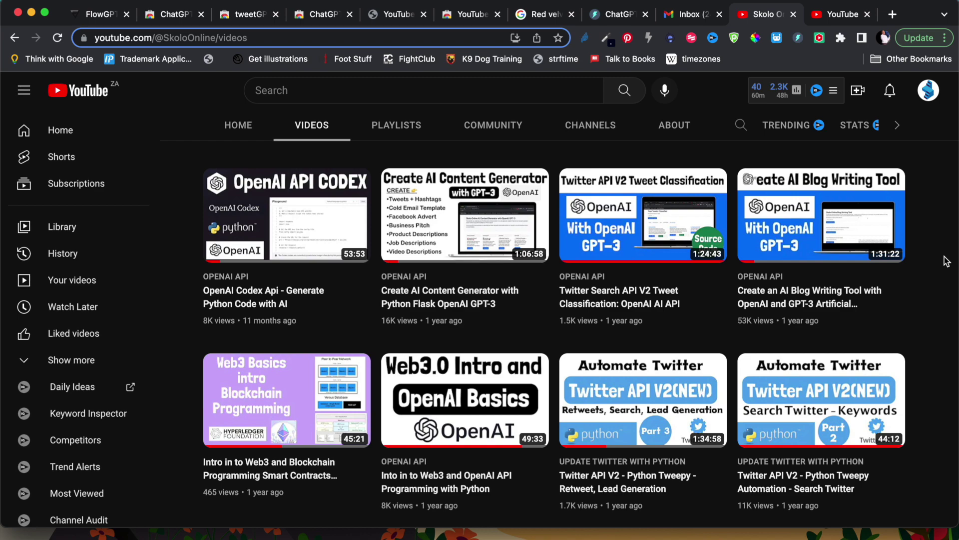
pyautogui.moveTo(892, 235)
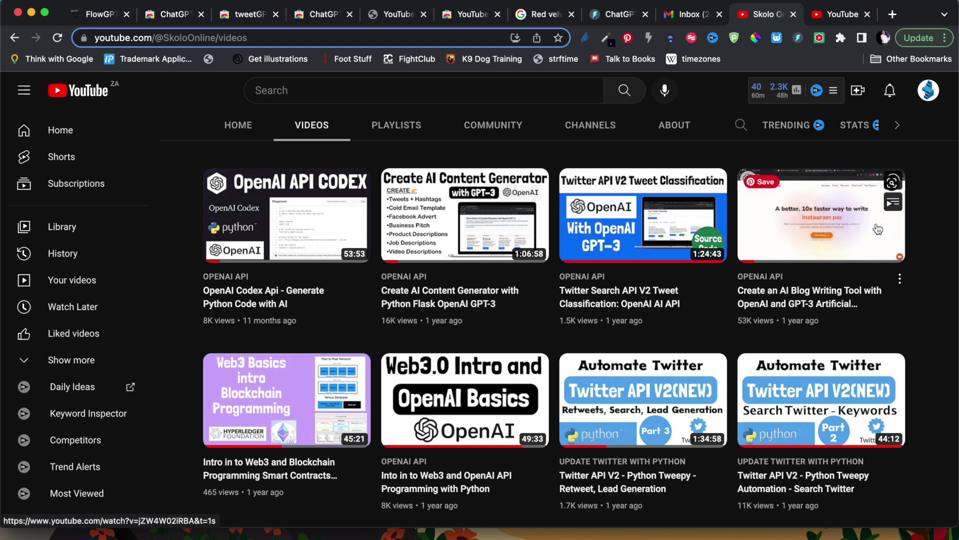
pyautogui.scroll(5, 878, 229)
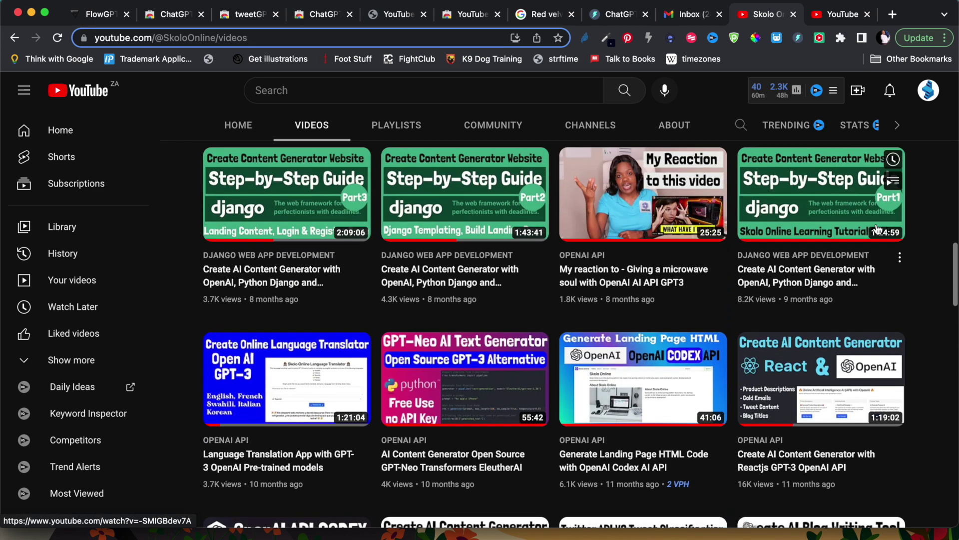
pyautogui.scroll(7, 878, 229)
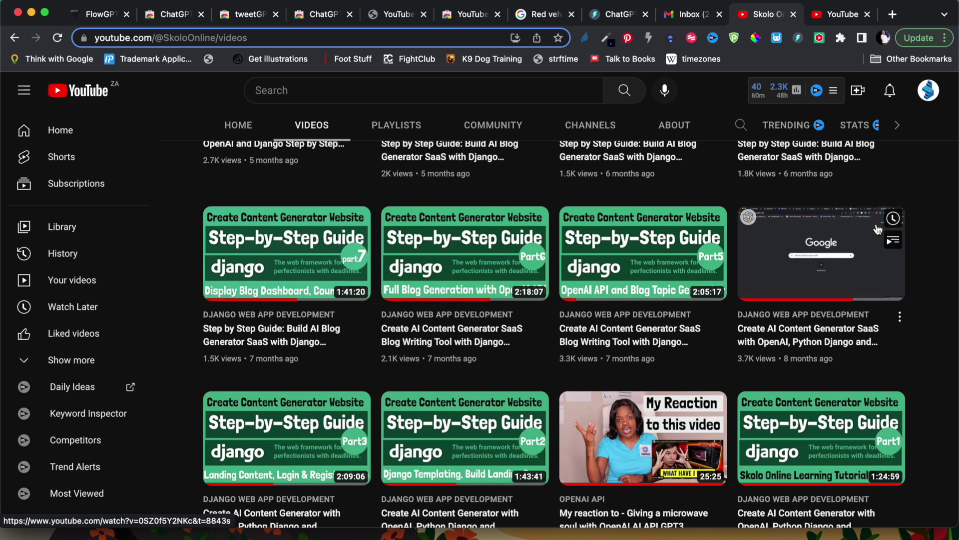
pyautogui.scroll(4, 878, 228)
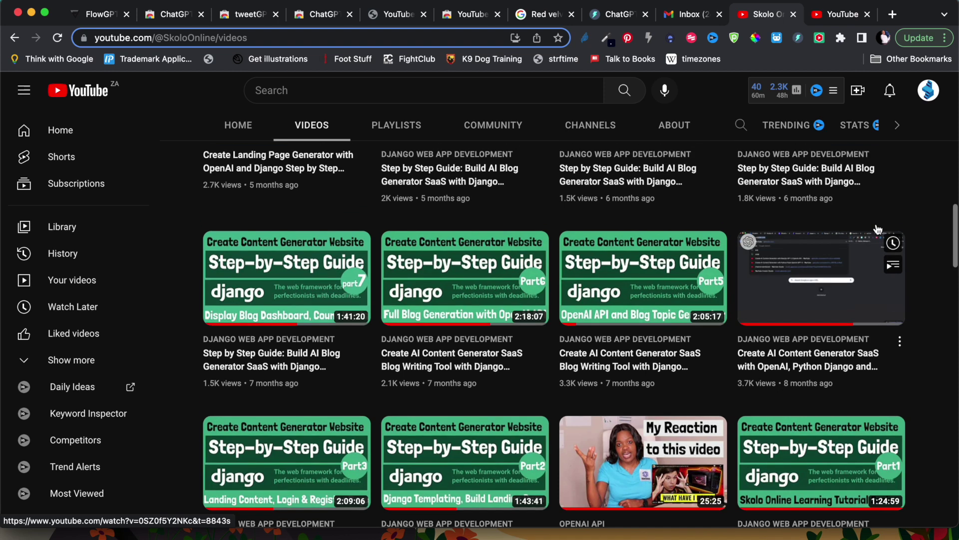
pyautogui.scroll(1, 878, 229)
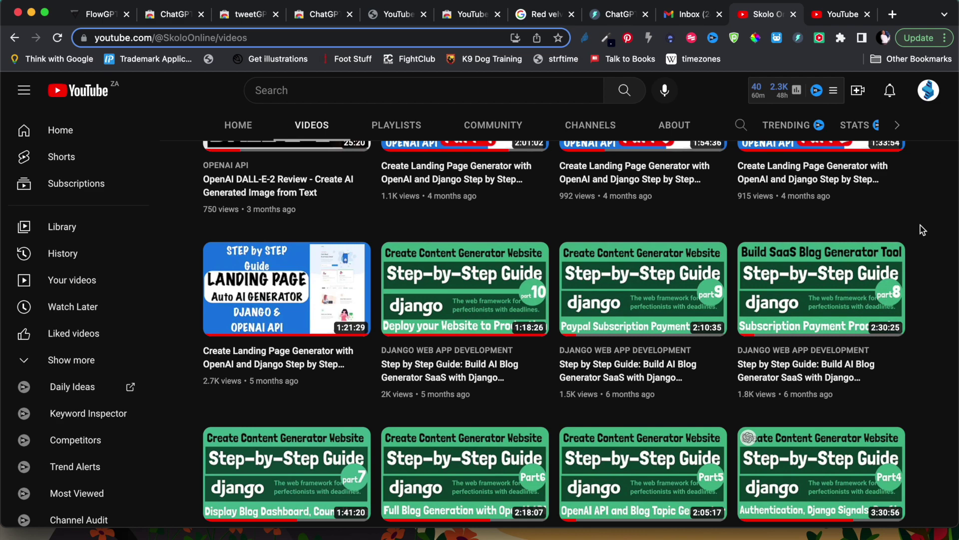
pyautogui.scroll(5, 922, 230)
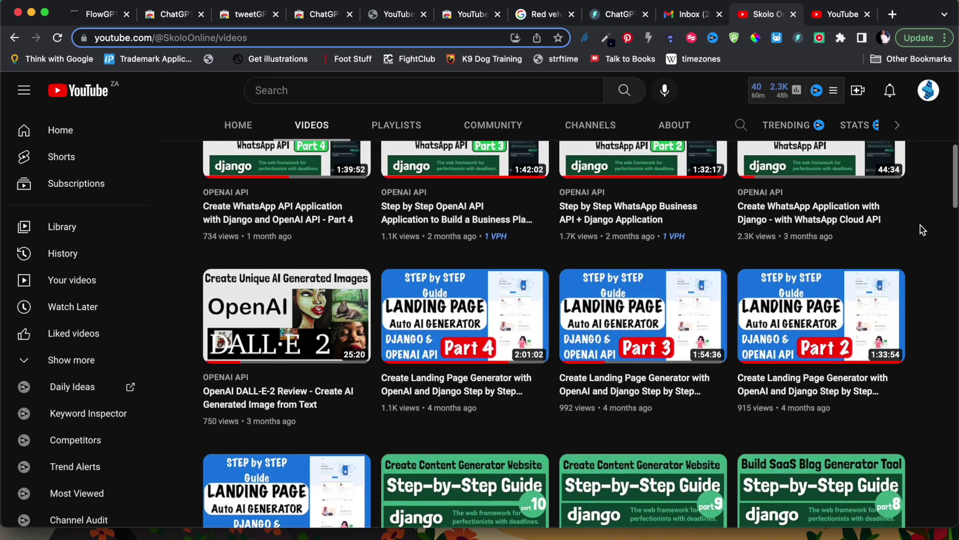
pyautogui.scroll(6, 922, 230)
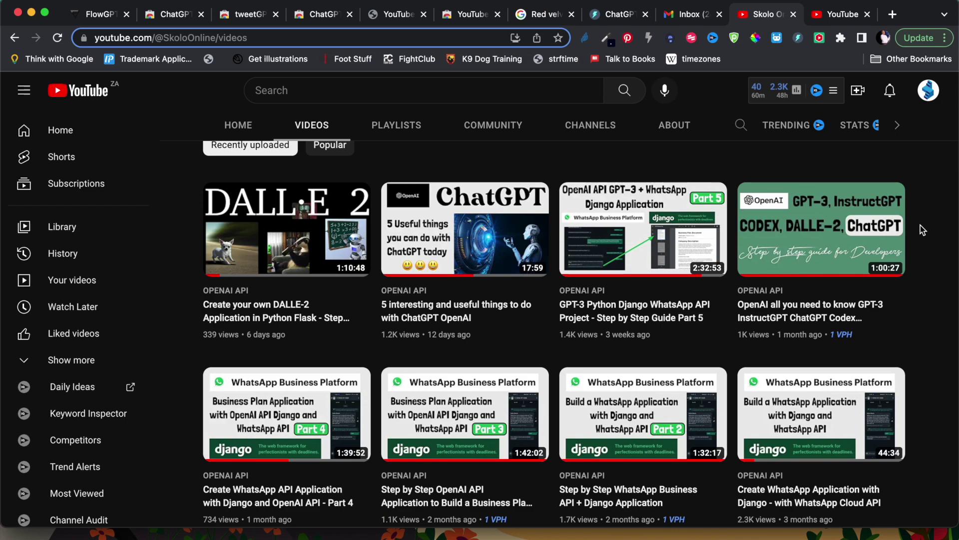
pyautogui.scroll(-11, 922, 230)
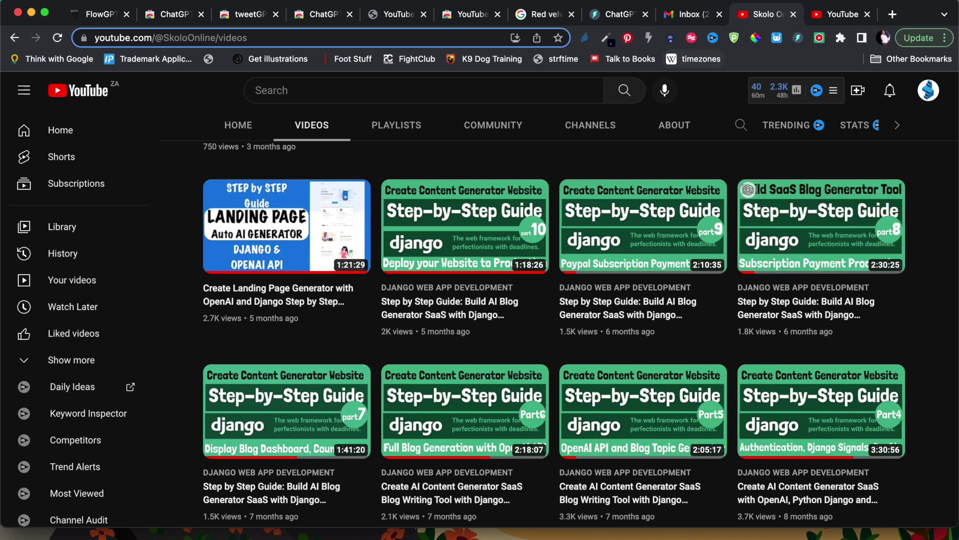
# - Scroll through FlowGPT's Trending Prompts of The Week, topped by Saas Startup Idea
pyautogui.click(93, 18)
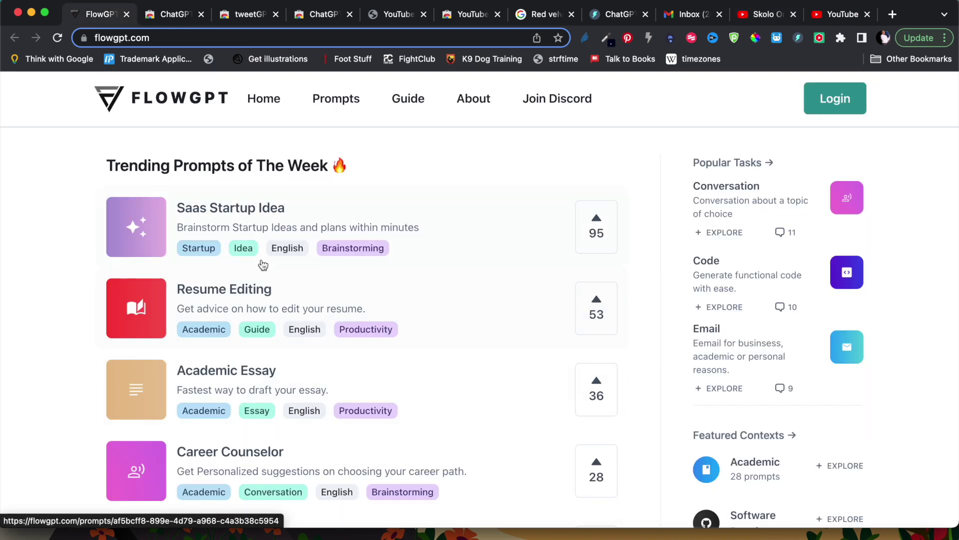
pyautogui.scroll(-3, 259, 370)
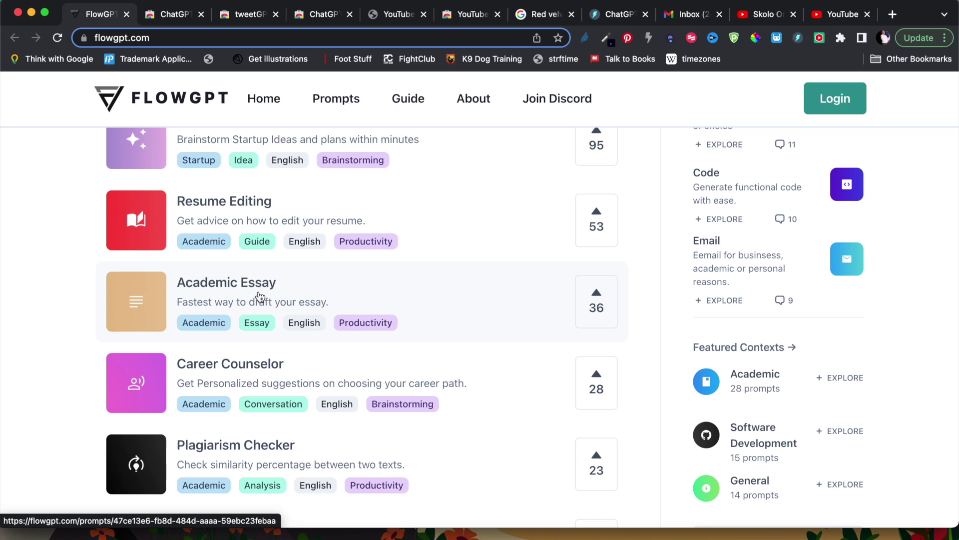
pyautogui.scroll(-3, 300, 495)
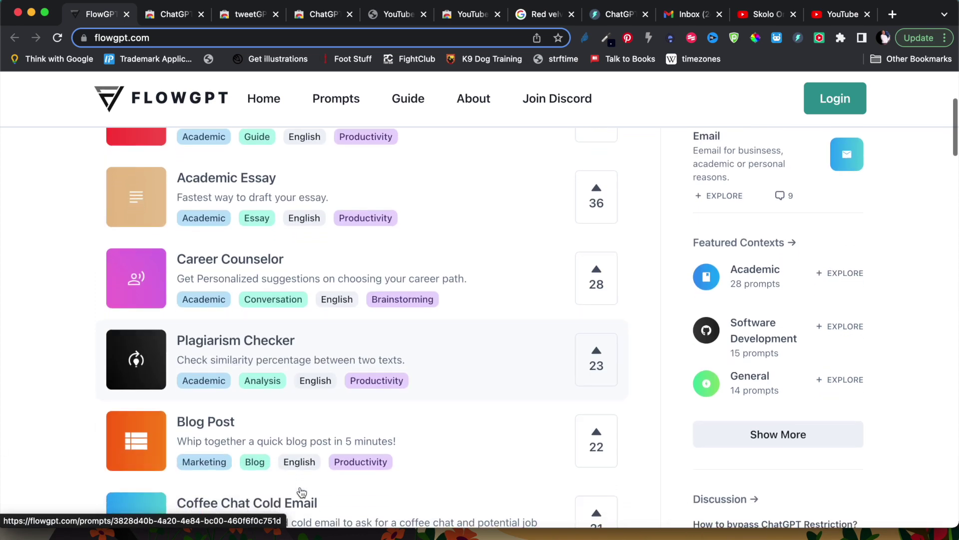
pyautogui.scroll(-3, 252, 287)
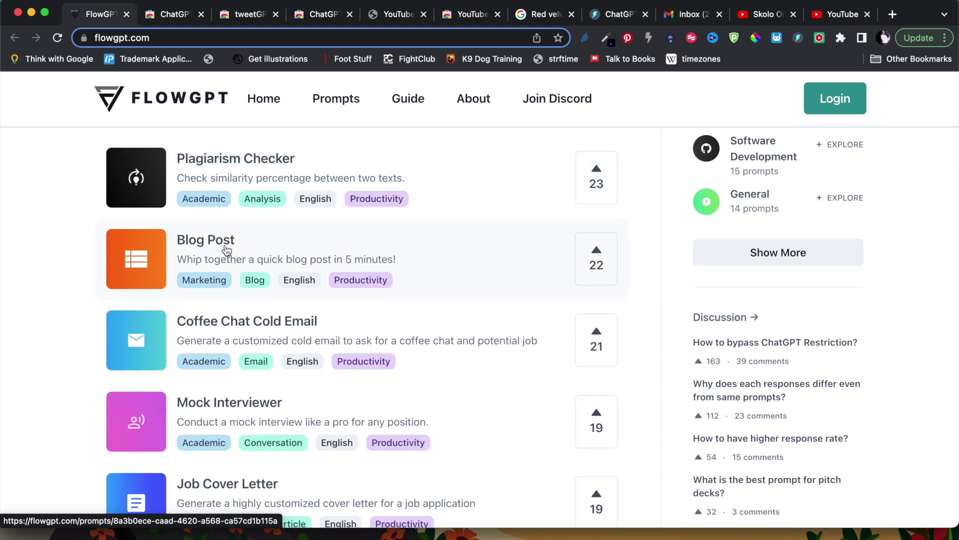
pyautogui.scroll(8, 227, 250)
pyautogui.scroll(-10, 226, 250)
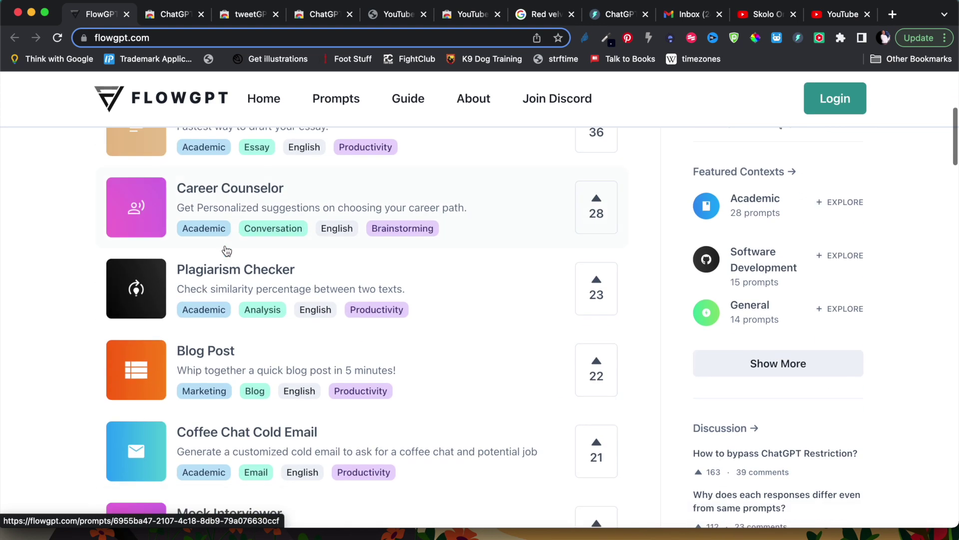
pyautogui.scroll(9, 227, 250)
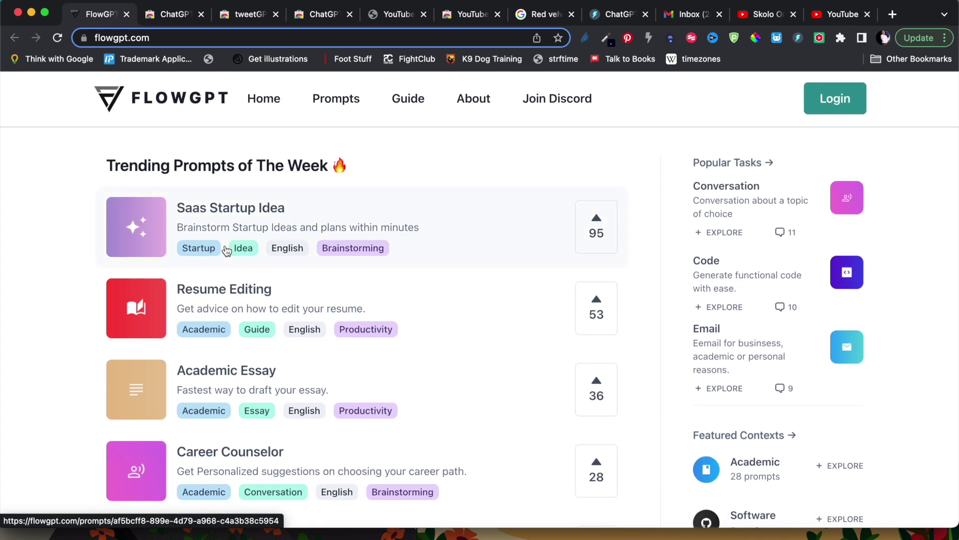
# - Open the Saas Startup Idea prompt and select its enterprise B2B SaaS prompt text
pyautogui.click(215, 215)
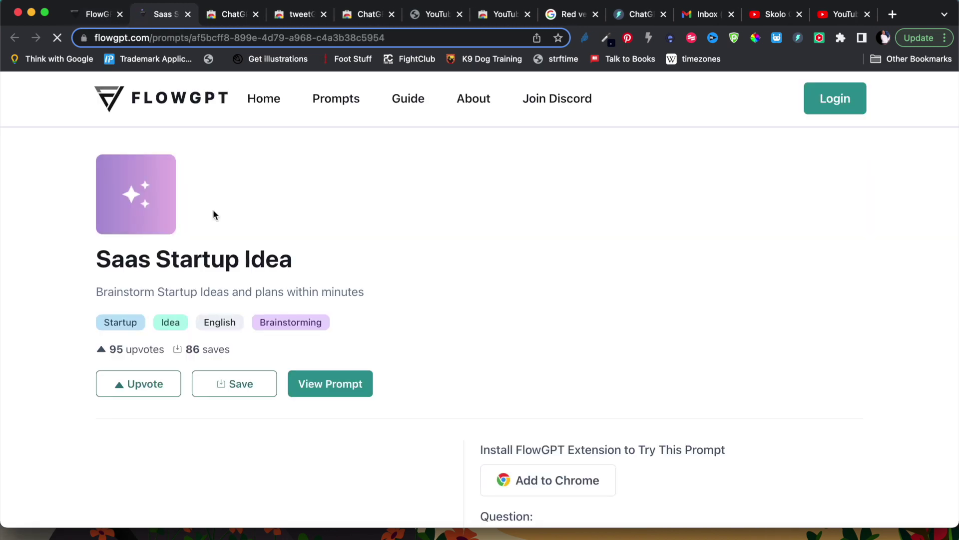
pyautogui.scroll(-5, 348, 303)
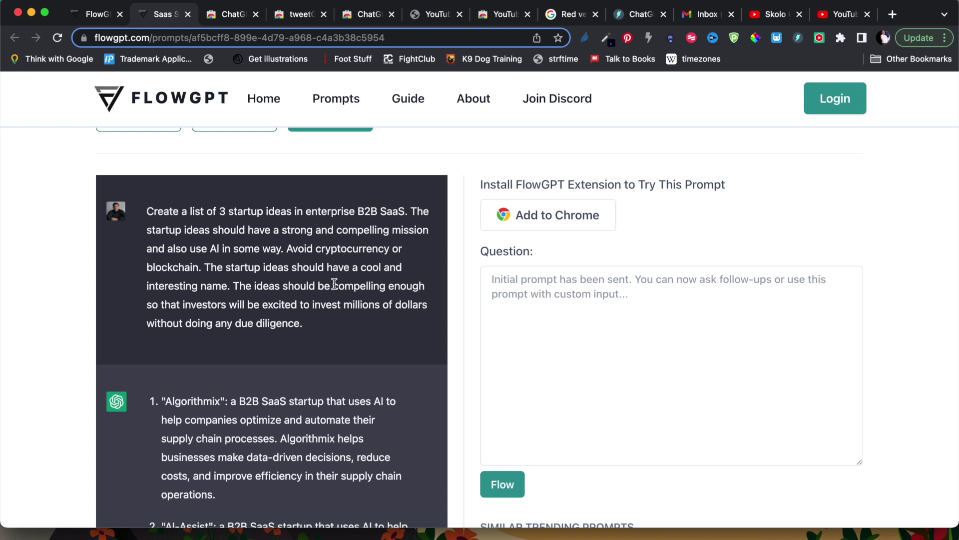
pyautogui.moveTo(321, 326); pyautogui.dragTo(148, 207)
pyautogui.press('super+c')
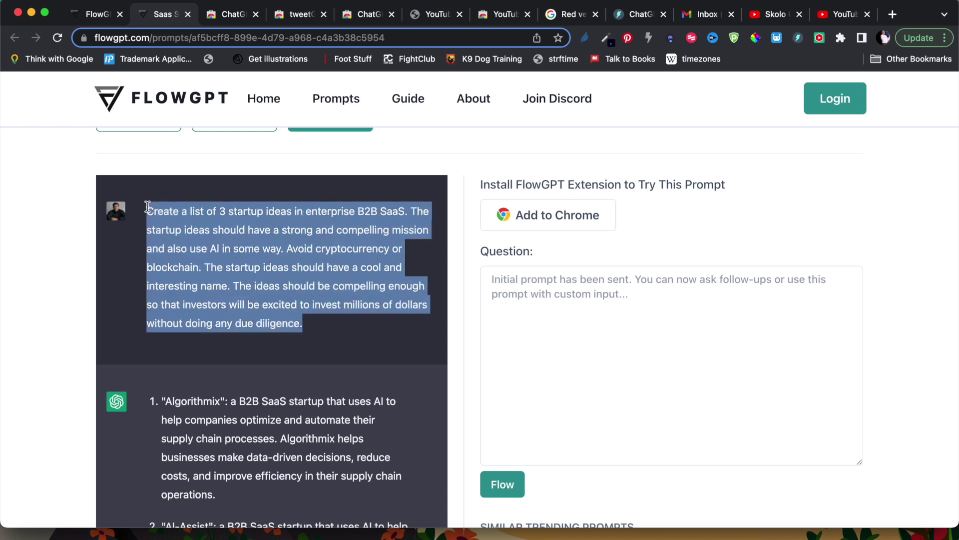
pyautogui.scroll(-5, 242, 352)
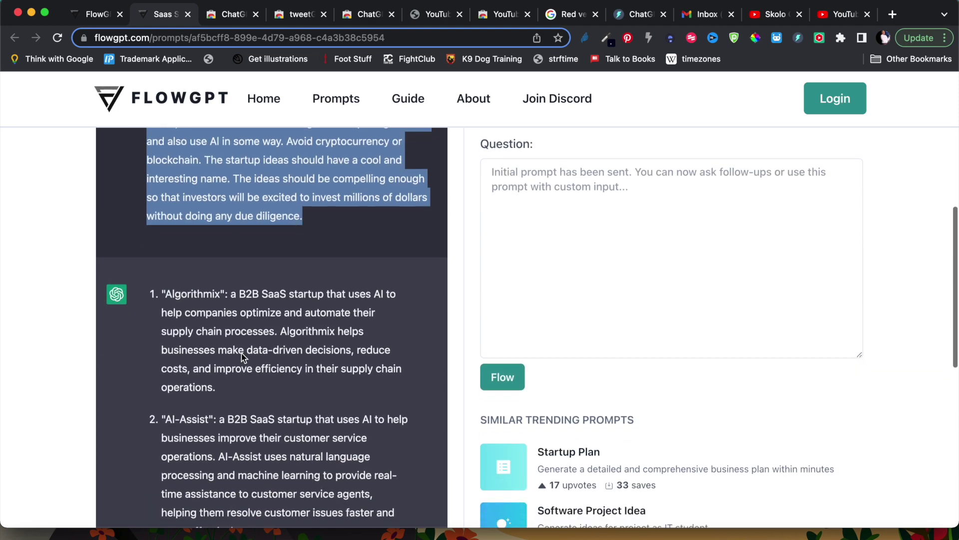
pyautogui.scroll(7, 241, 353)
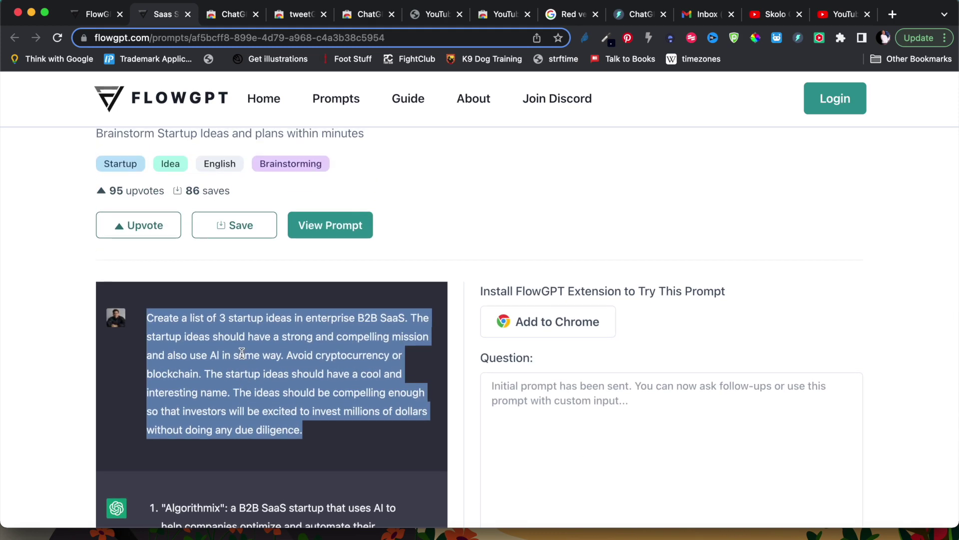
pyautogui.hotkey('ctrl', 'Right')
# - Paste and send the B2B SaaS startup-ideas prompt in ChatGPT, then view FlowGPT's sample reply
pyautogui.press('super+v')
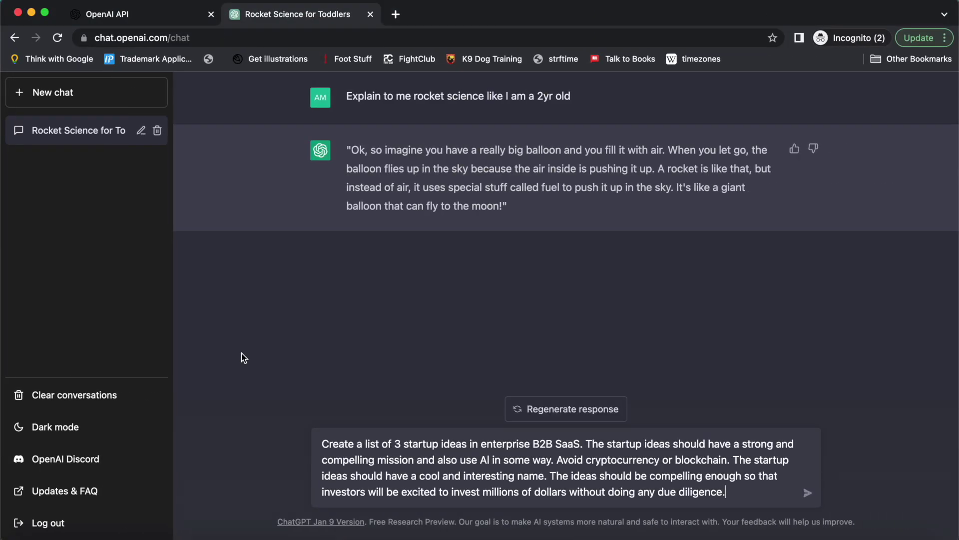
pyautogui.press('Return')
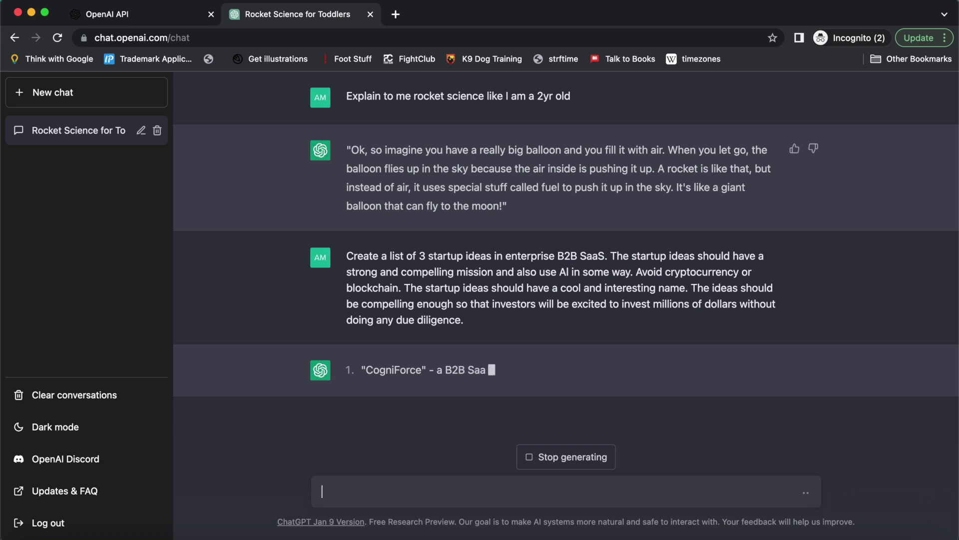
pyautogui.hotkey('ctrl', 'Left')
pyautogui.scroll(-7, 221, 396)
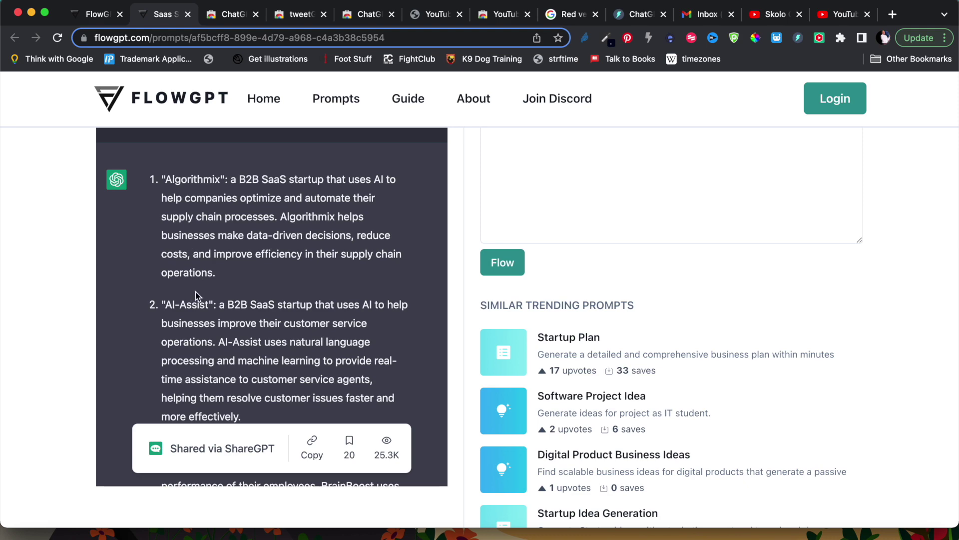
# - Check ChatGPT's reply, then scroll FlowGPT's Trending Prompts of The Week list down to Blog Post
pyautogui.hotkey('ctrl', 'Right')
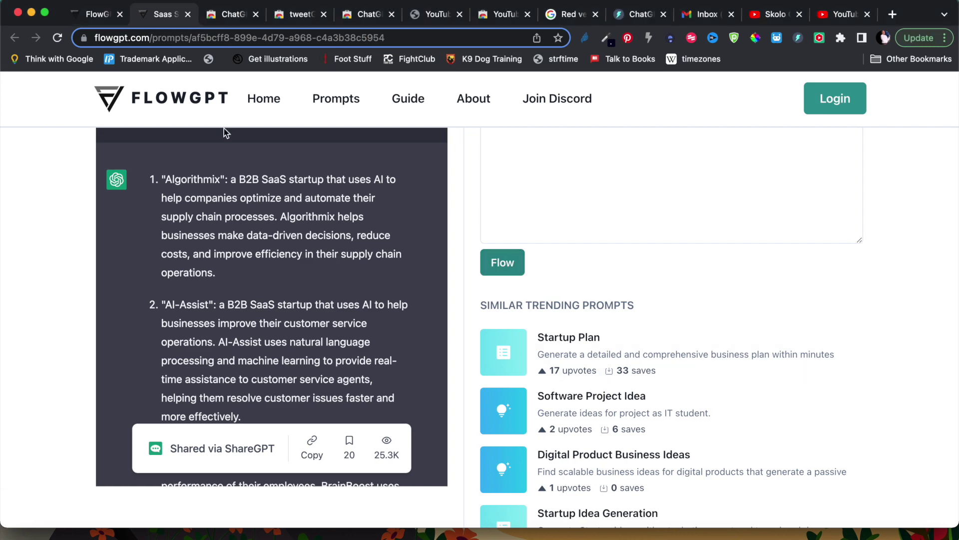
pyautogui.click(90, 15)
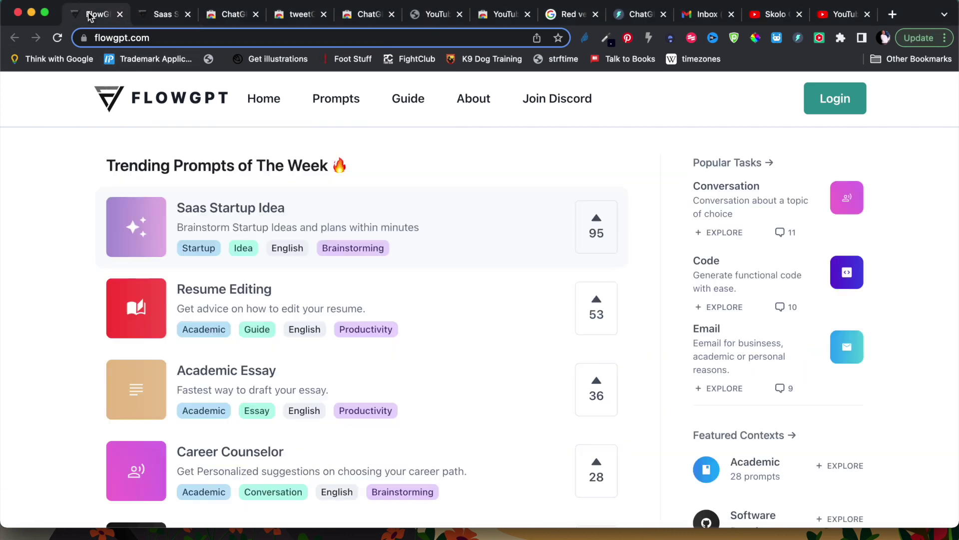
pyautogui.scroll(-2, 198, 308)
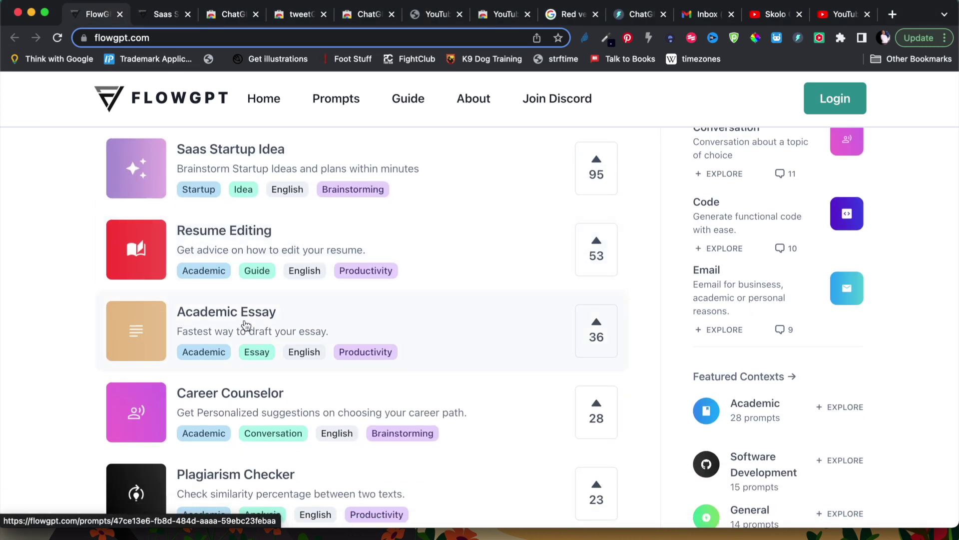
pyautogui.scroll(-5, 245, 325)
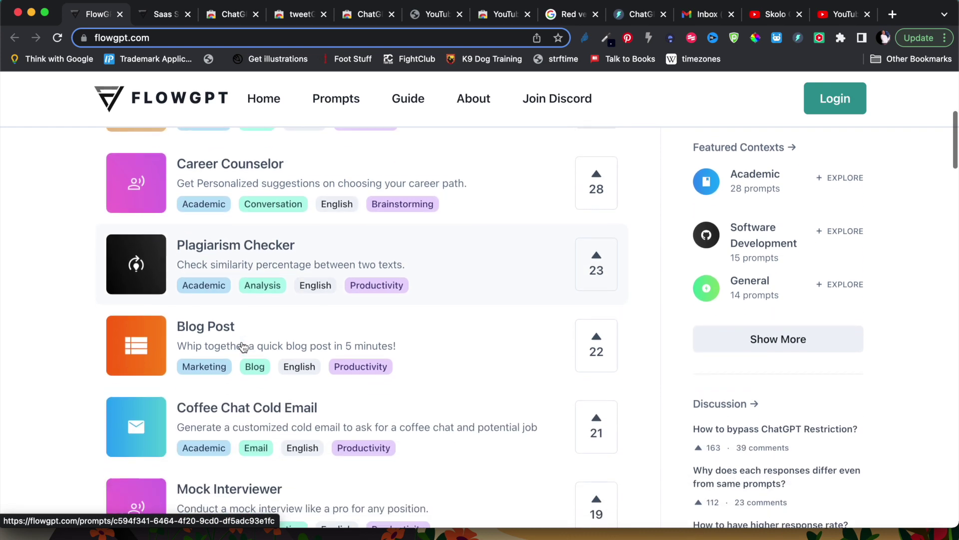
pyautogui.scroll(-1, 243, 348)
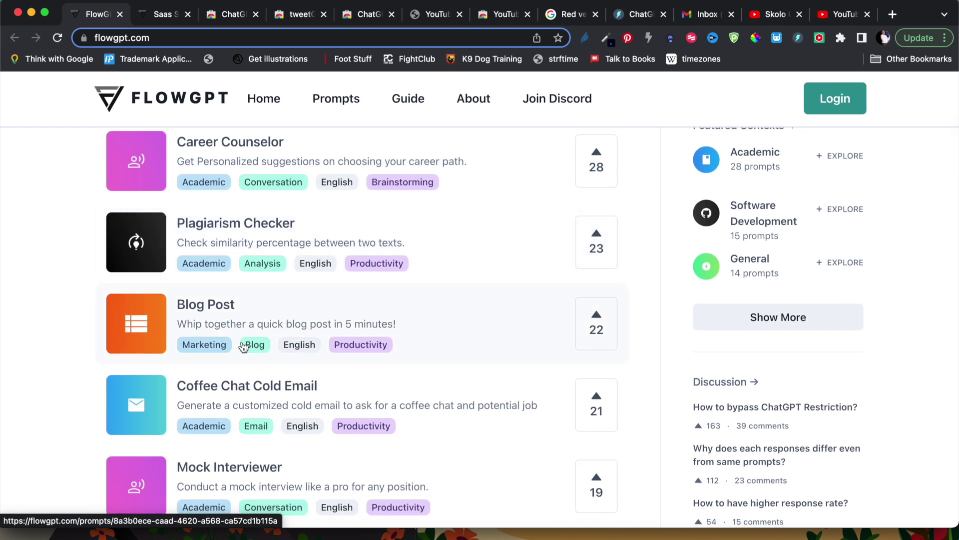
# - Open the Blog Post prompt in a new tab and read its cold-emailing outline prompt and sample reply
pyautogui.click(239, 315)
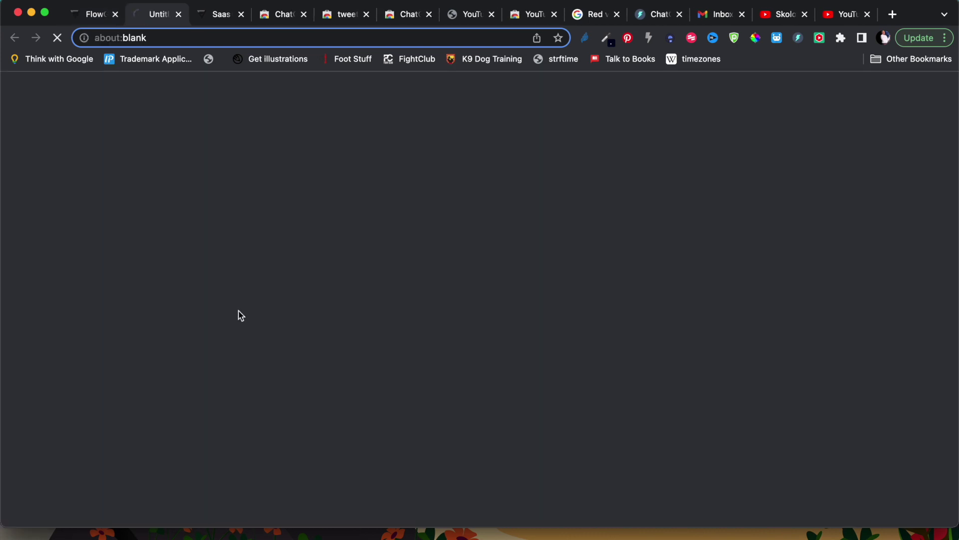
pyautogui.scroll(-5, 437, 324)
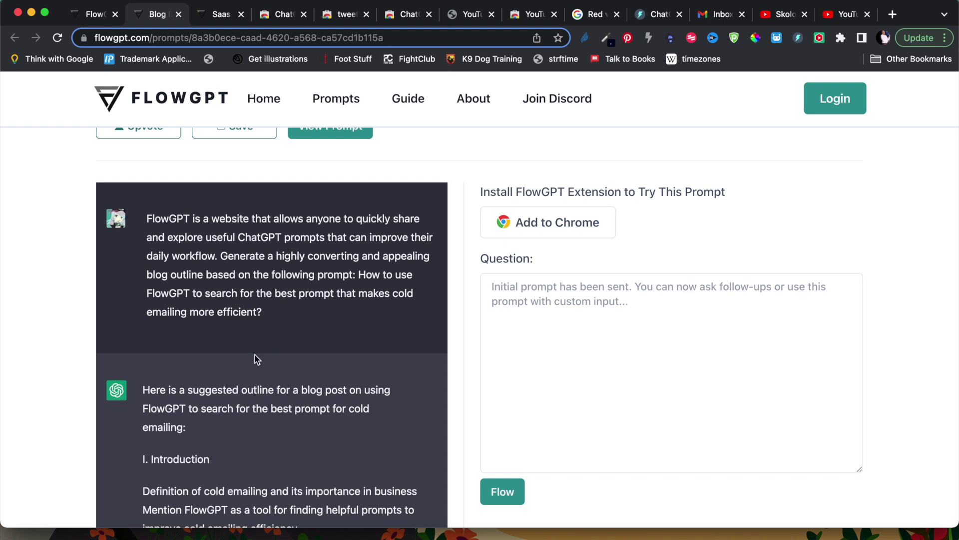
pyautogui.scroll(-2, 255, 355)
pyautogui.scroll(1, 245, 300)
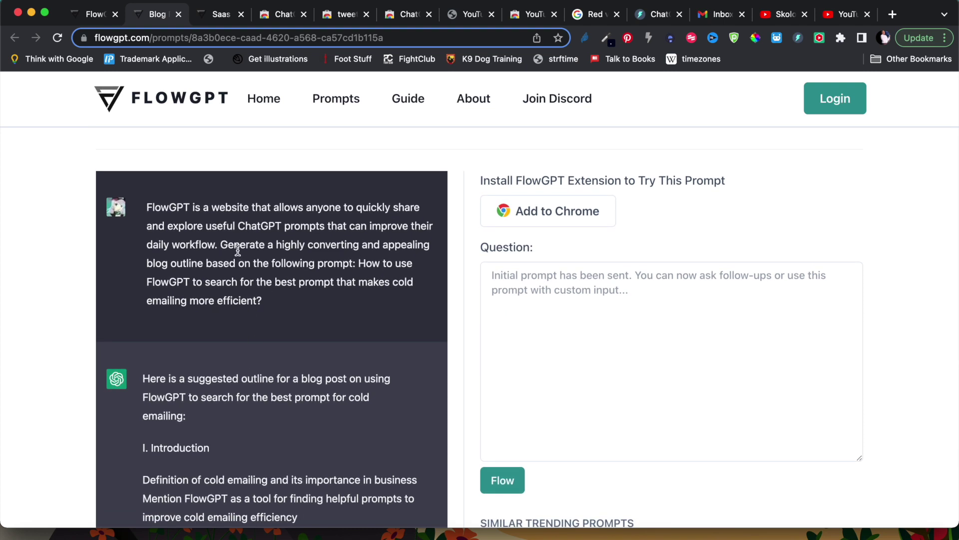
pyautogui.scroll(-6, 230, 437)
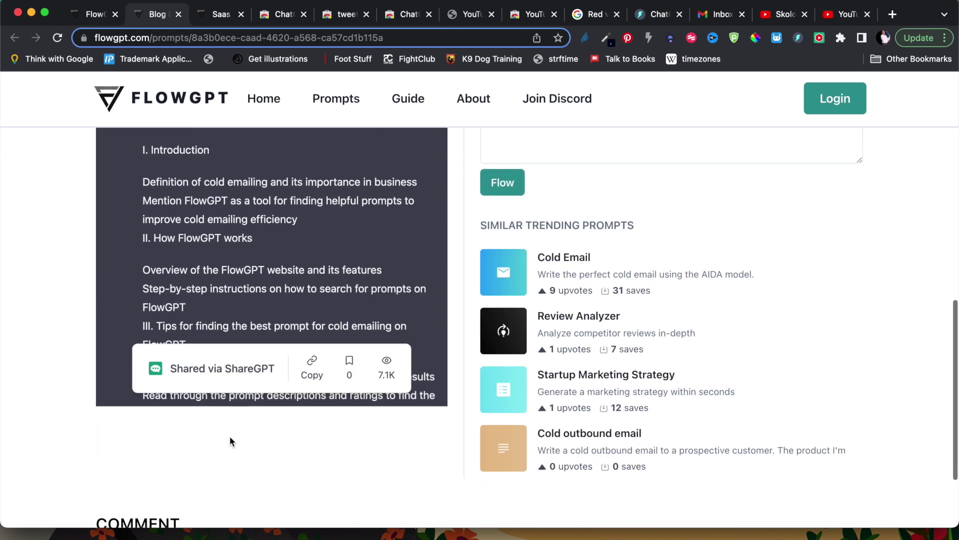
pyautogui.scroll(8, 264, 275)
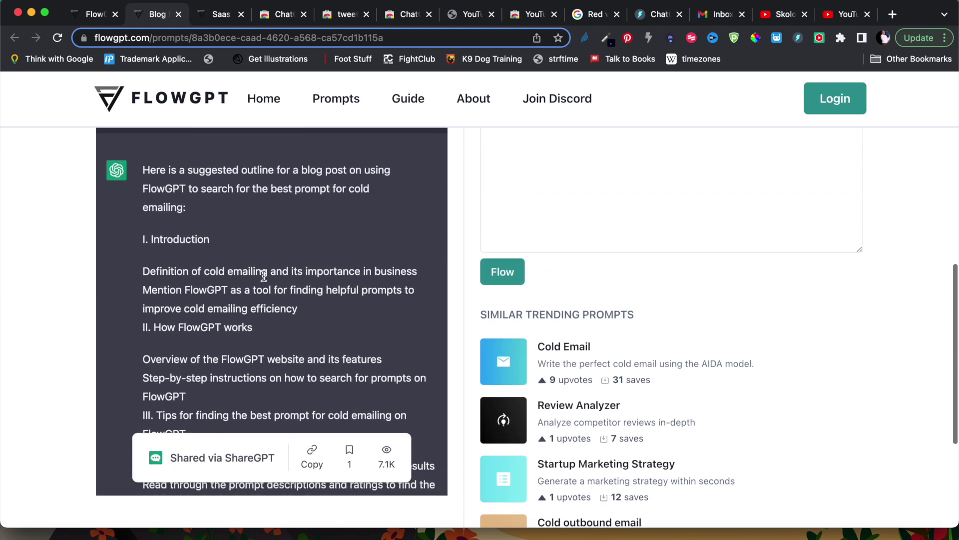
pyautogui.scroll(2, 264, 276)
pyautogui.scroll(-5, 263, 276)
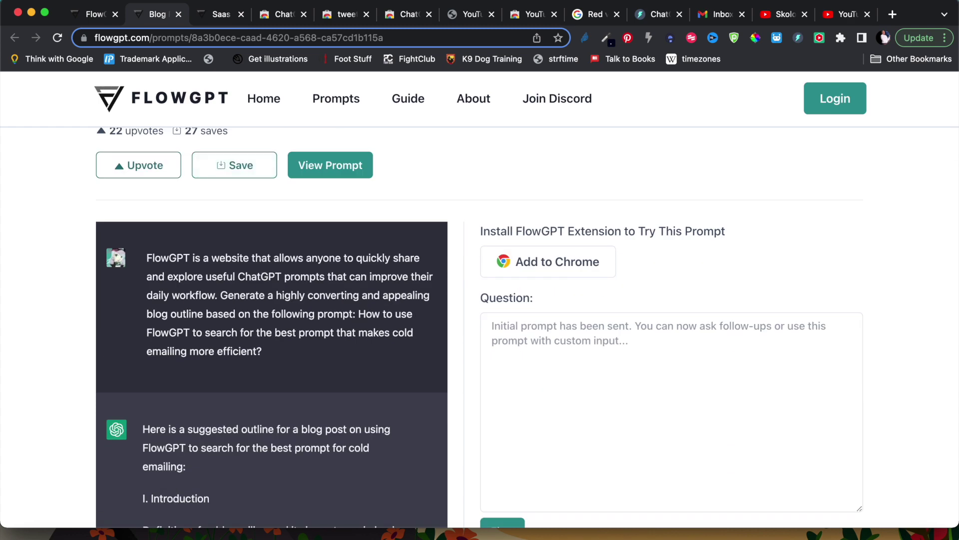
pyautogui.click(782, 14)
pyautogui.moveTo(772, 90)
pyautogui.scroll(-3, 671, 378)
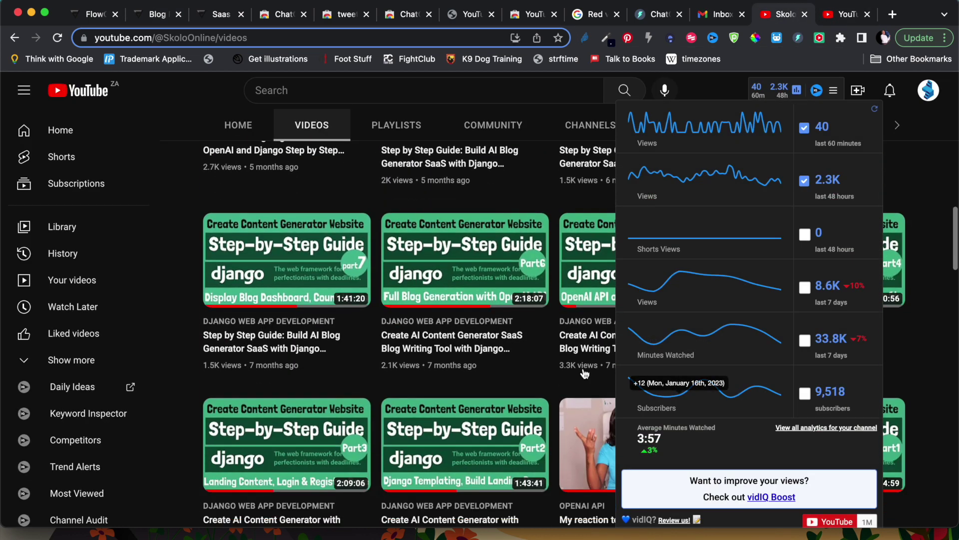
pyautogui.scroll(2, 475, 306)
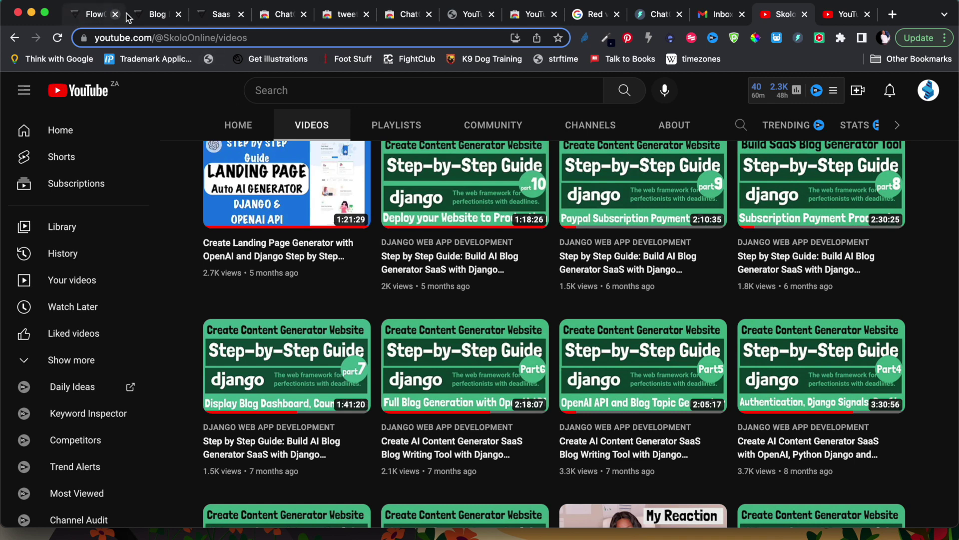
pyautogui.click(148, 18)
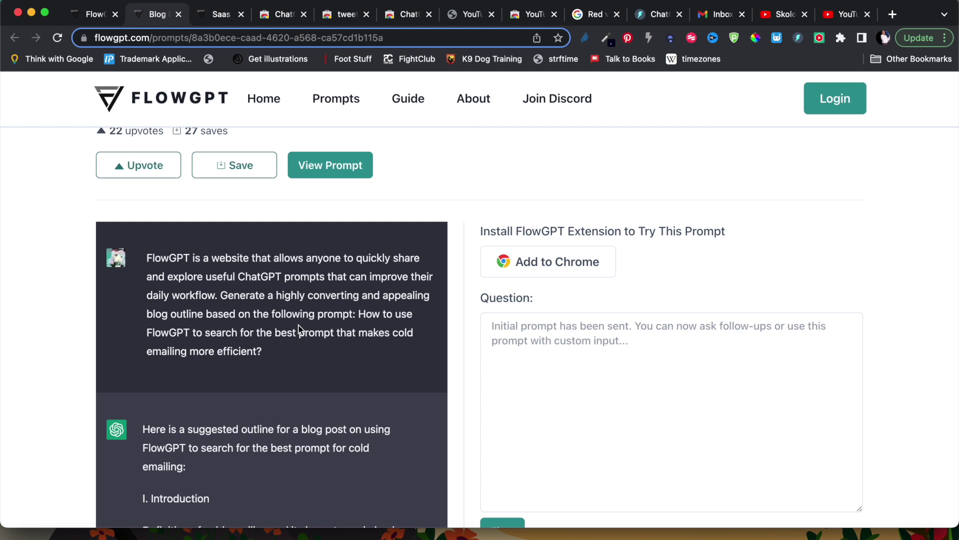
# - Skim the Blog Post page once more, then switch back to the FlowGPT home tab's trending list
pyautogui.scroll(-5, 298, 328)
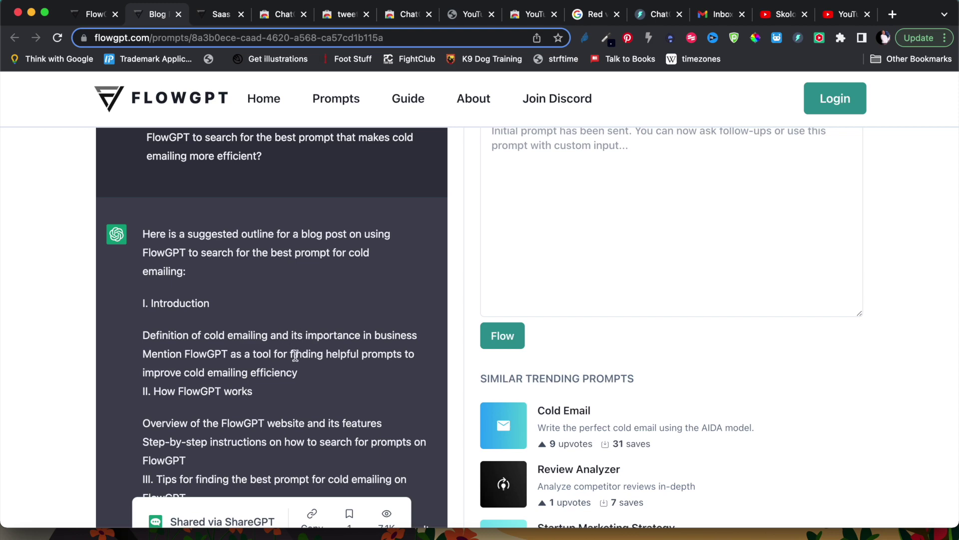
pyautogui.scroll(8, 265, 423)
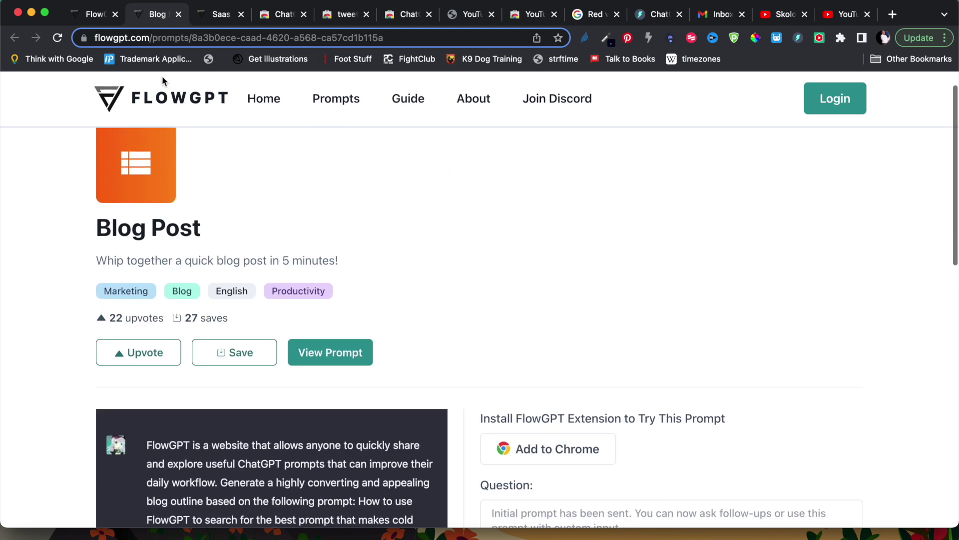
pyautogui.click(93, 17)
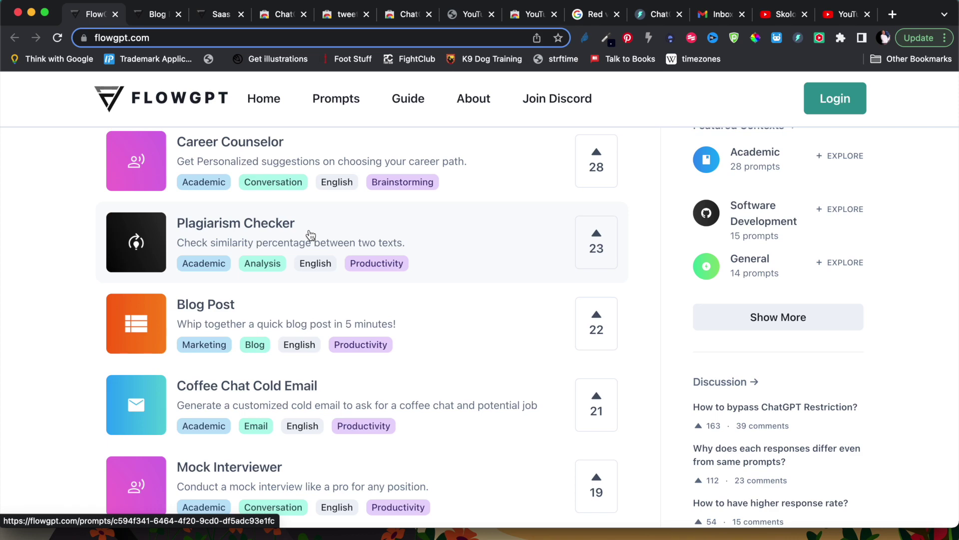
pyautogui.scroll(-5, 310, 235)
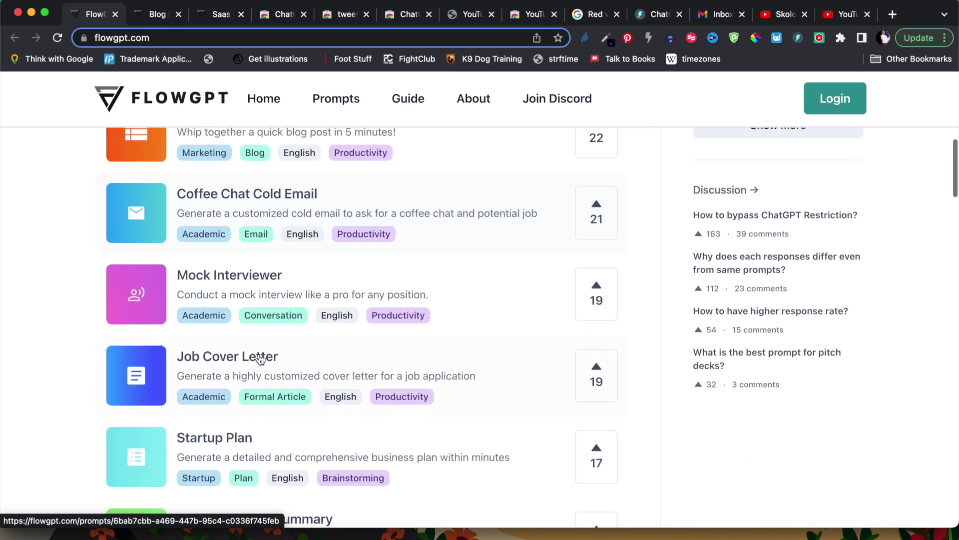
pyautogui.scroll(-1, 245, 377)
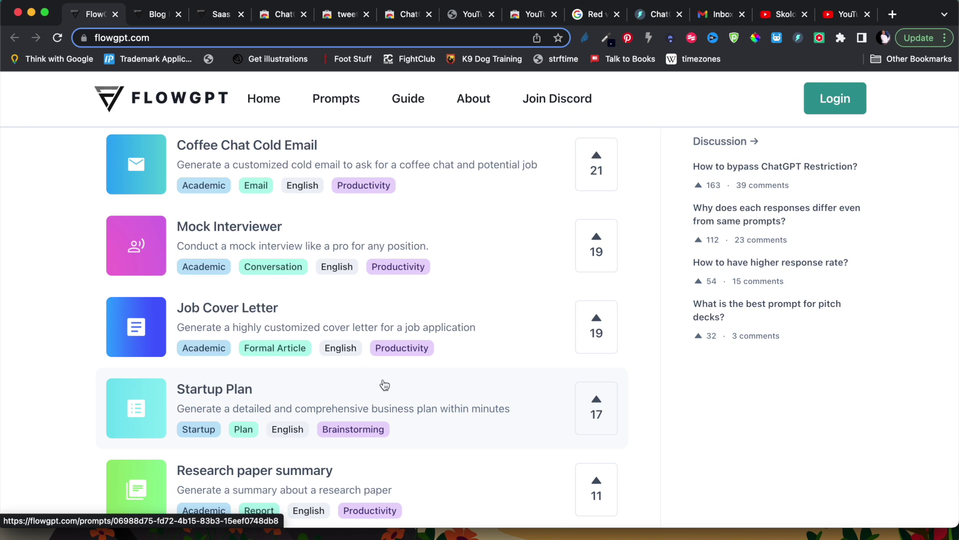
pyautogui.scroll(10, 384, 384)
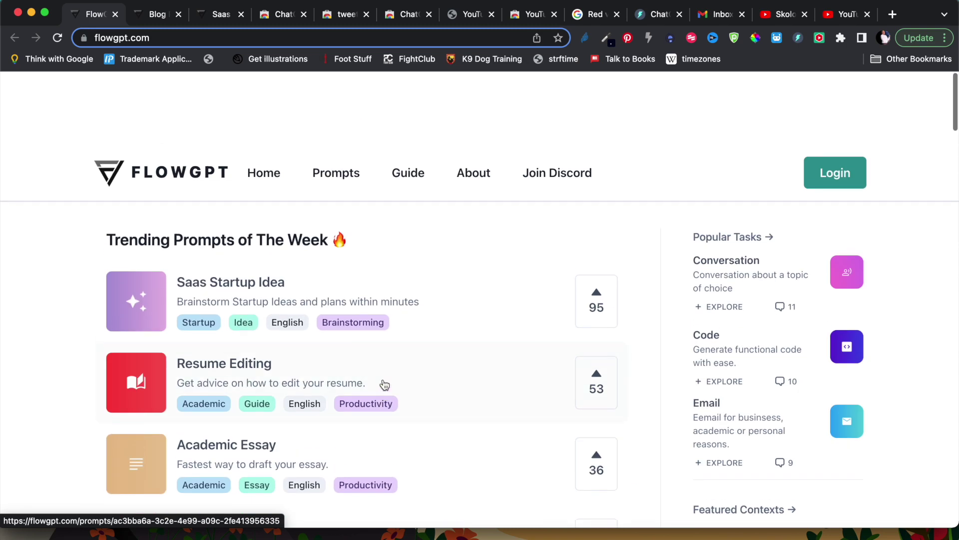